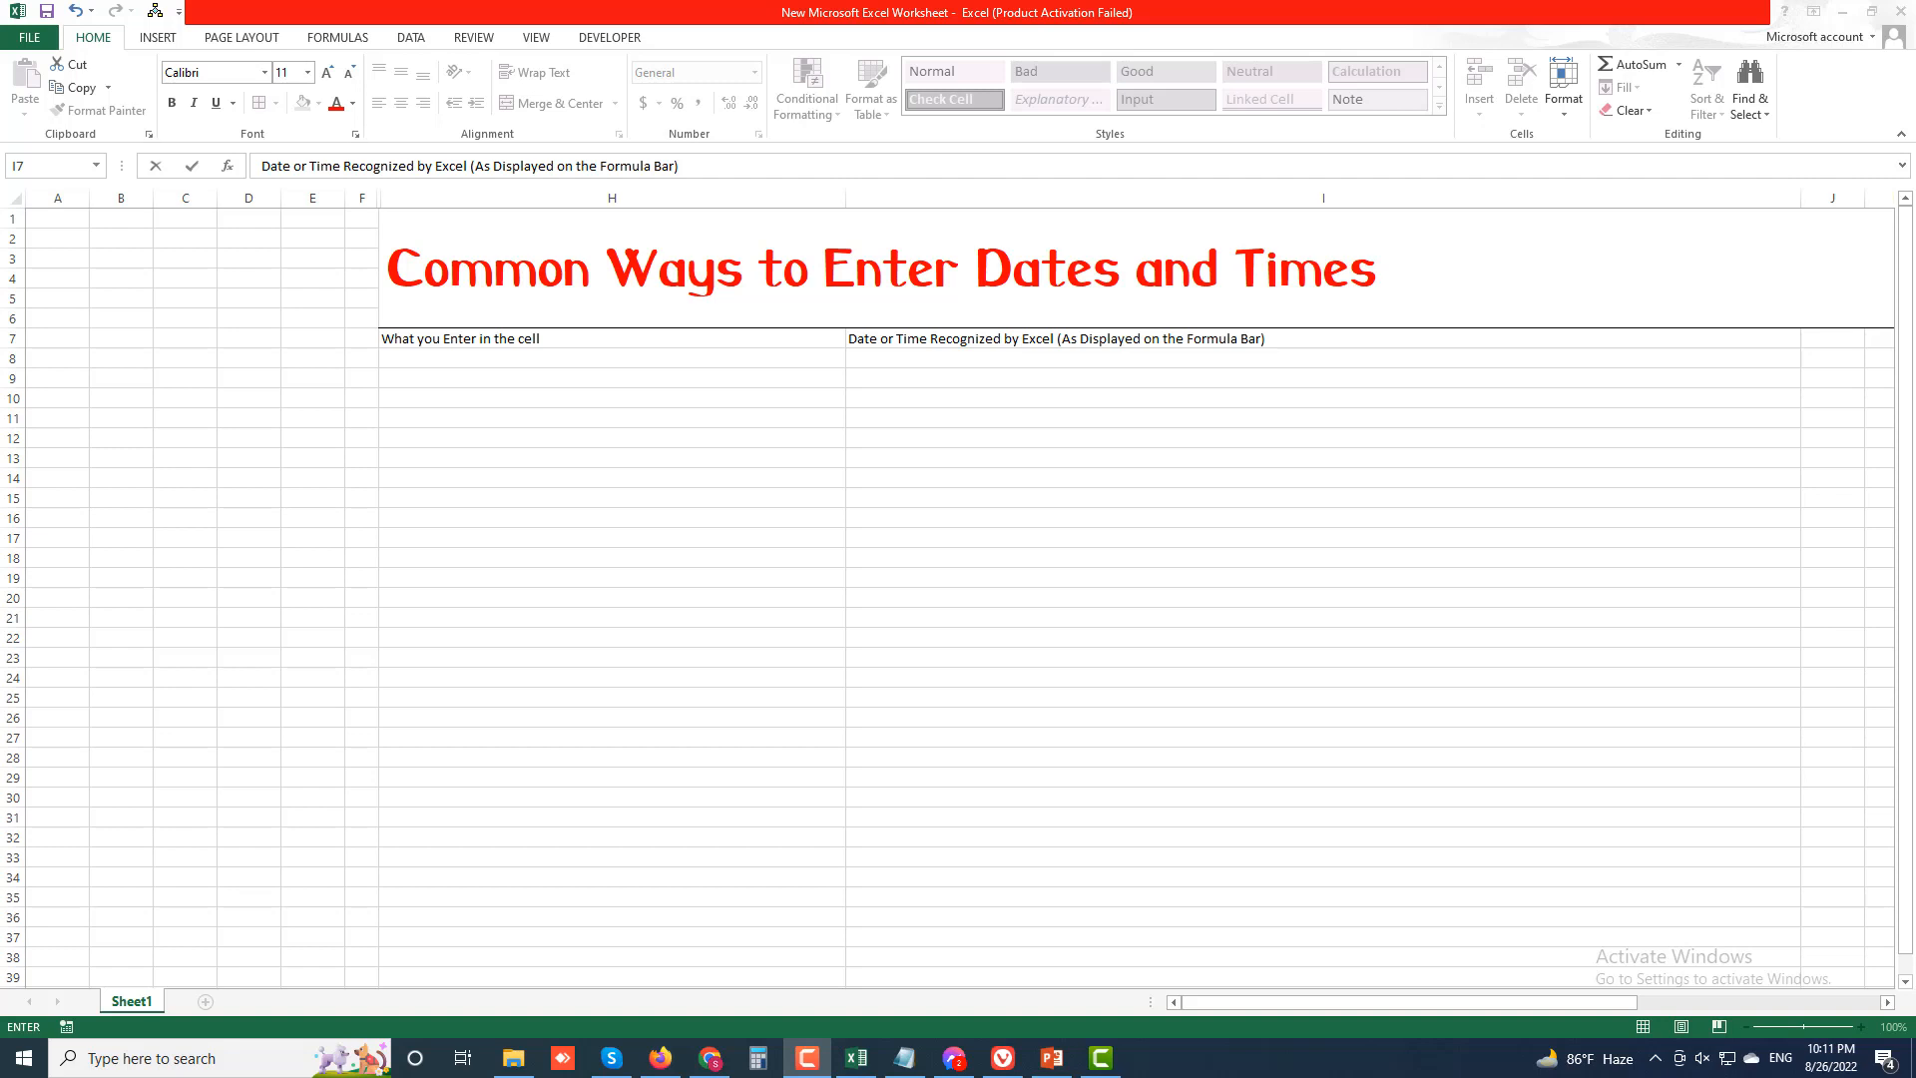
Step: Examine the available Date format types for cell H9 in the Format Cells dialog, leaving without applying any
{"action": "left_click", "coordinate": [491, 368]}
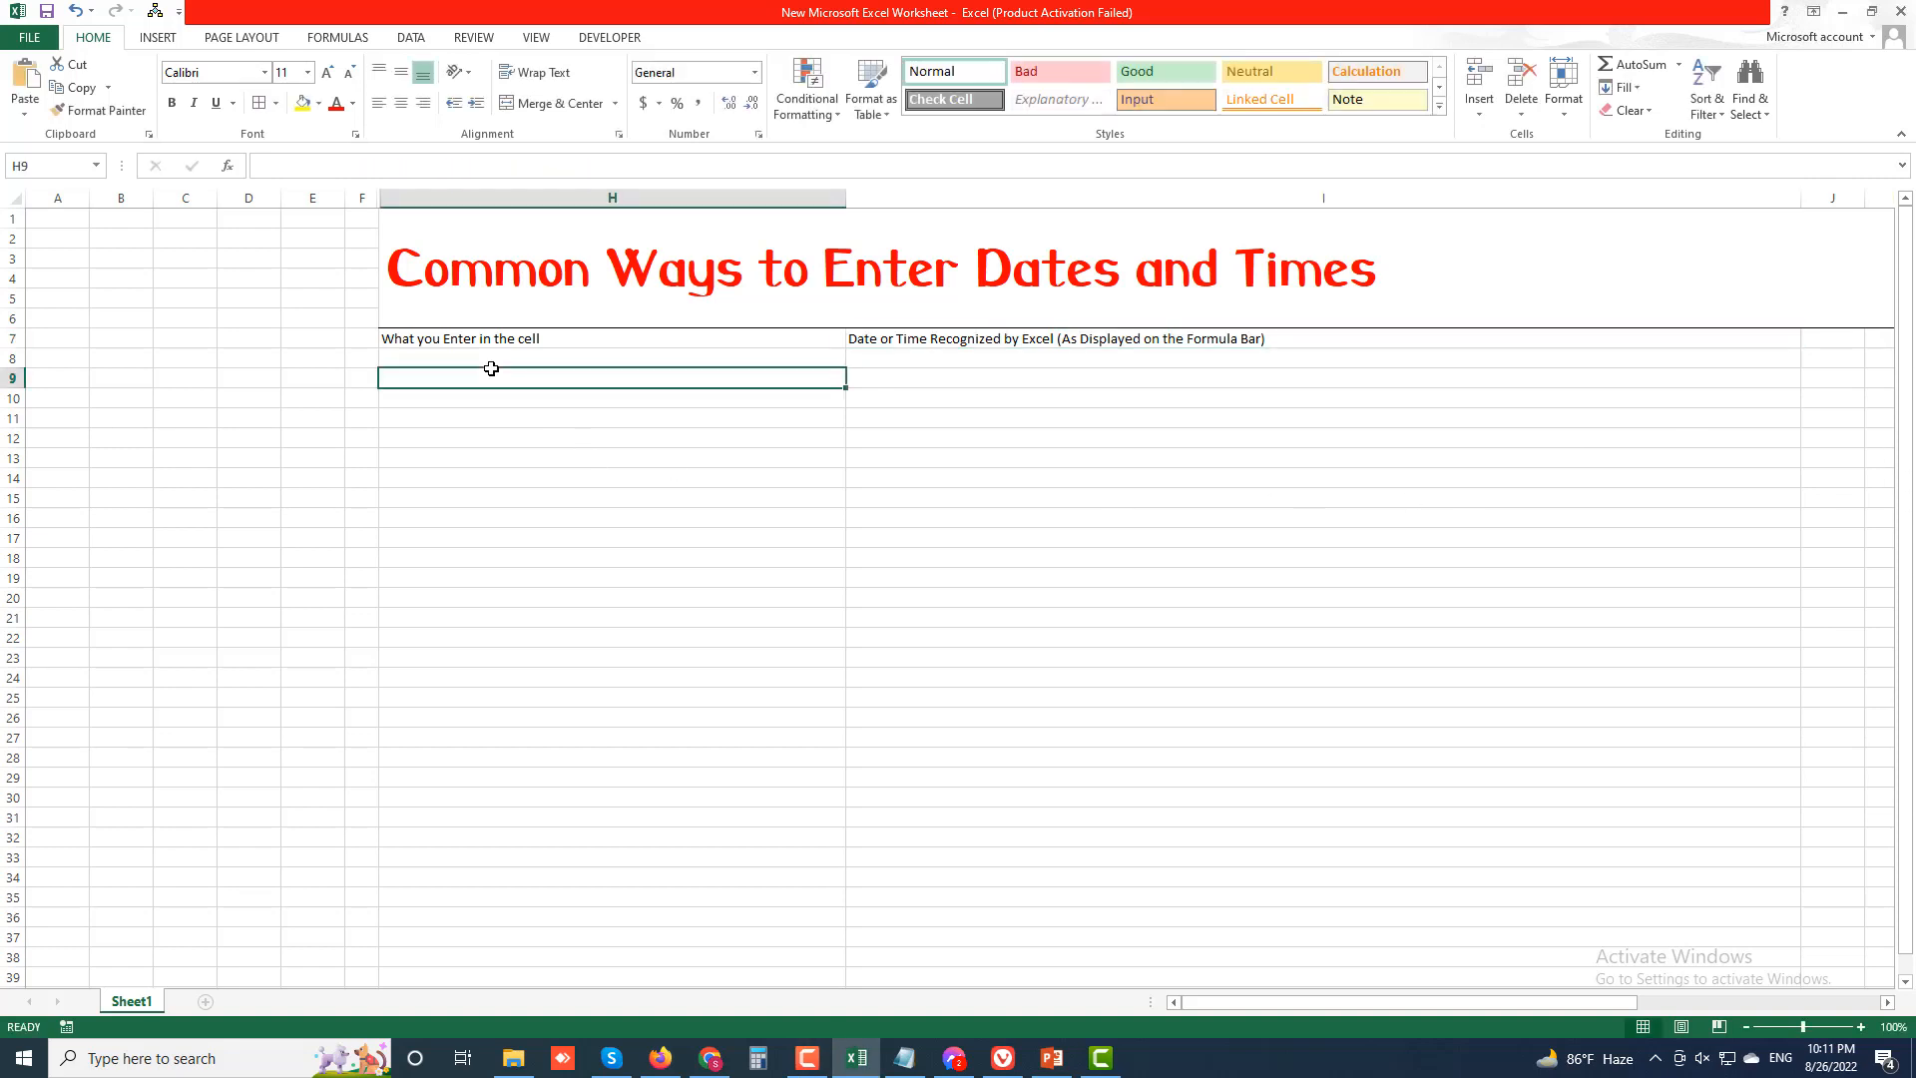
{"action": "left_click", "coordinate": [755, 73]}
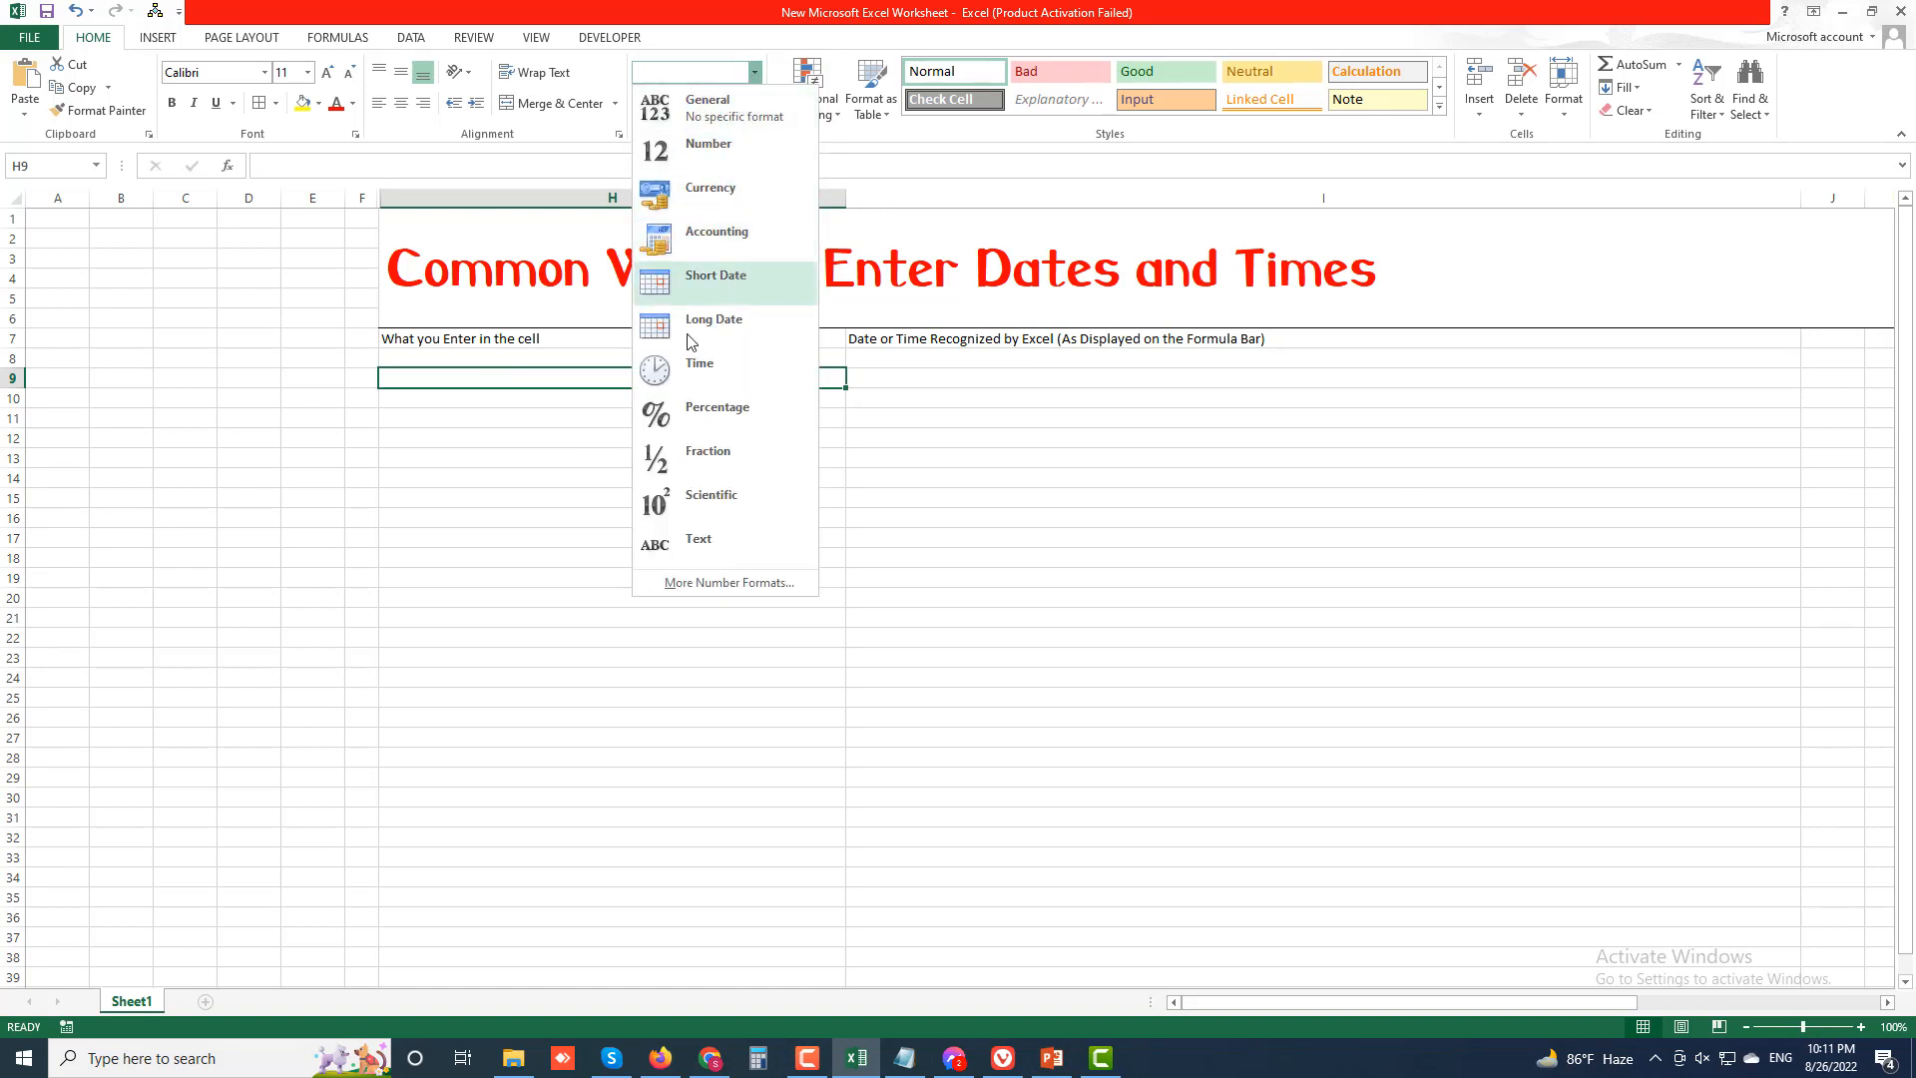
{"action": "left_click", "coordinate": [712, 588]}
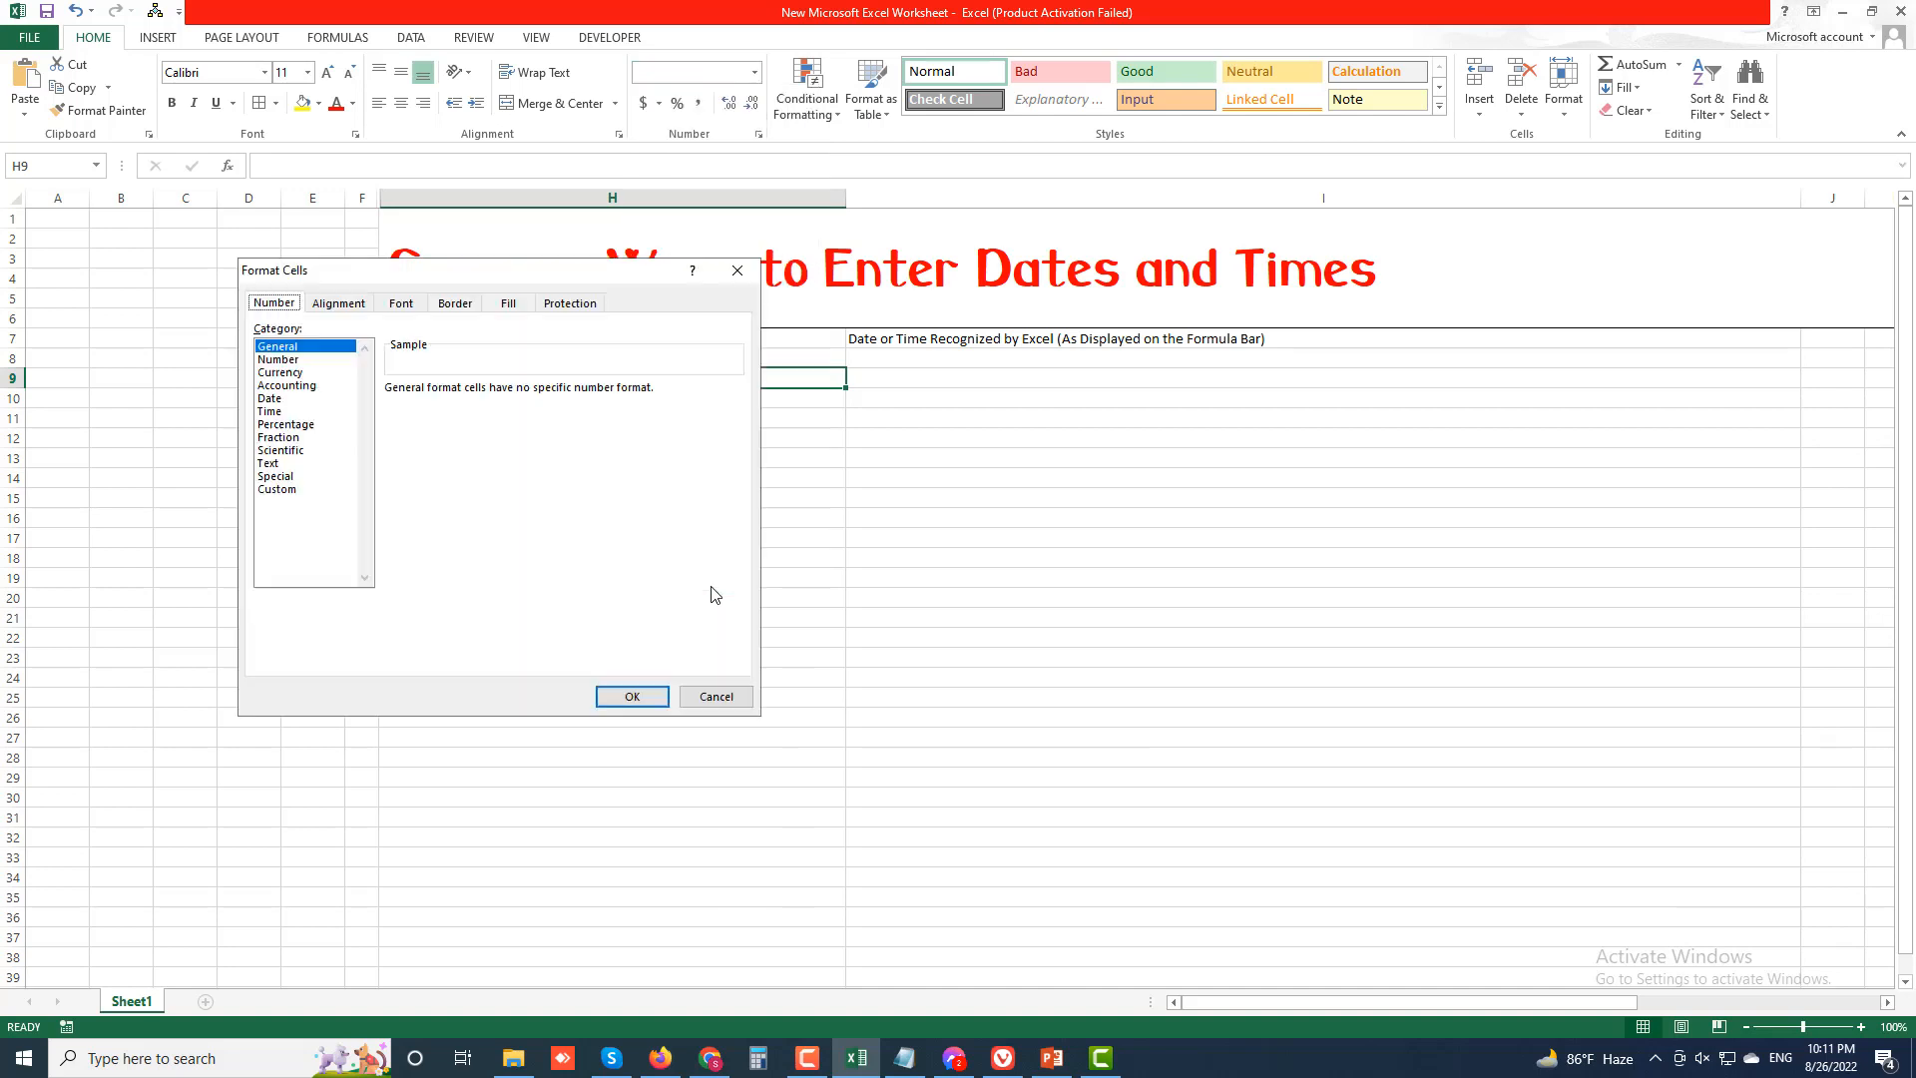
{"action": "left_click", "coordinate": [280, 398]}
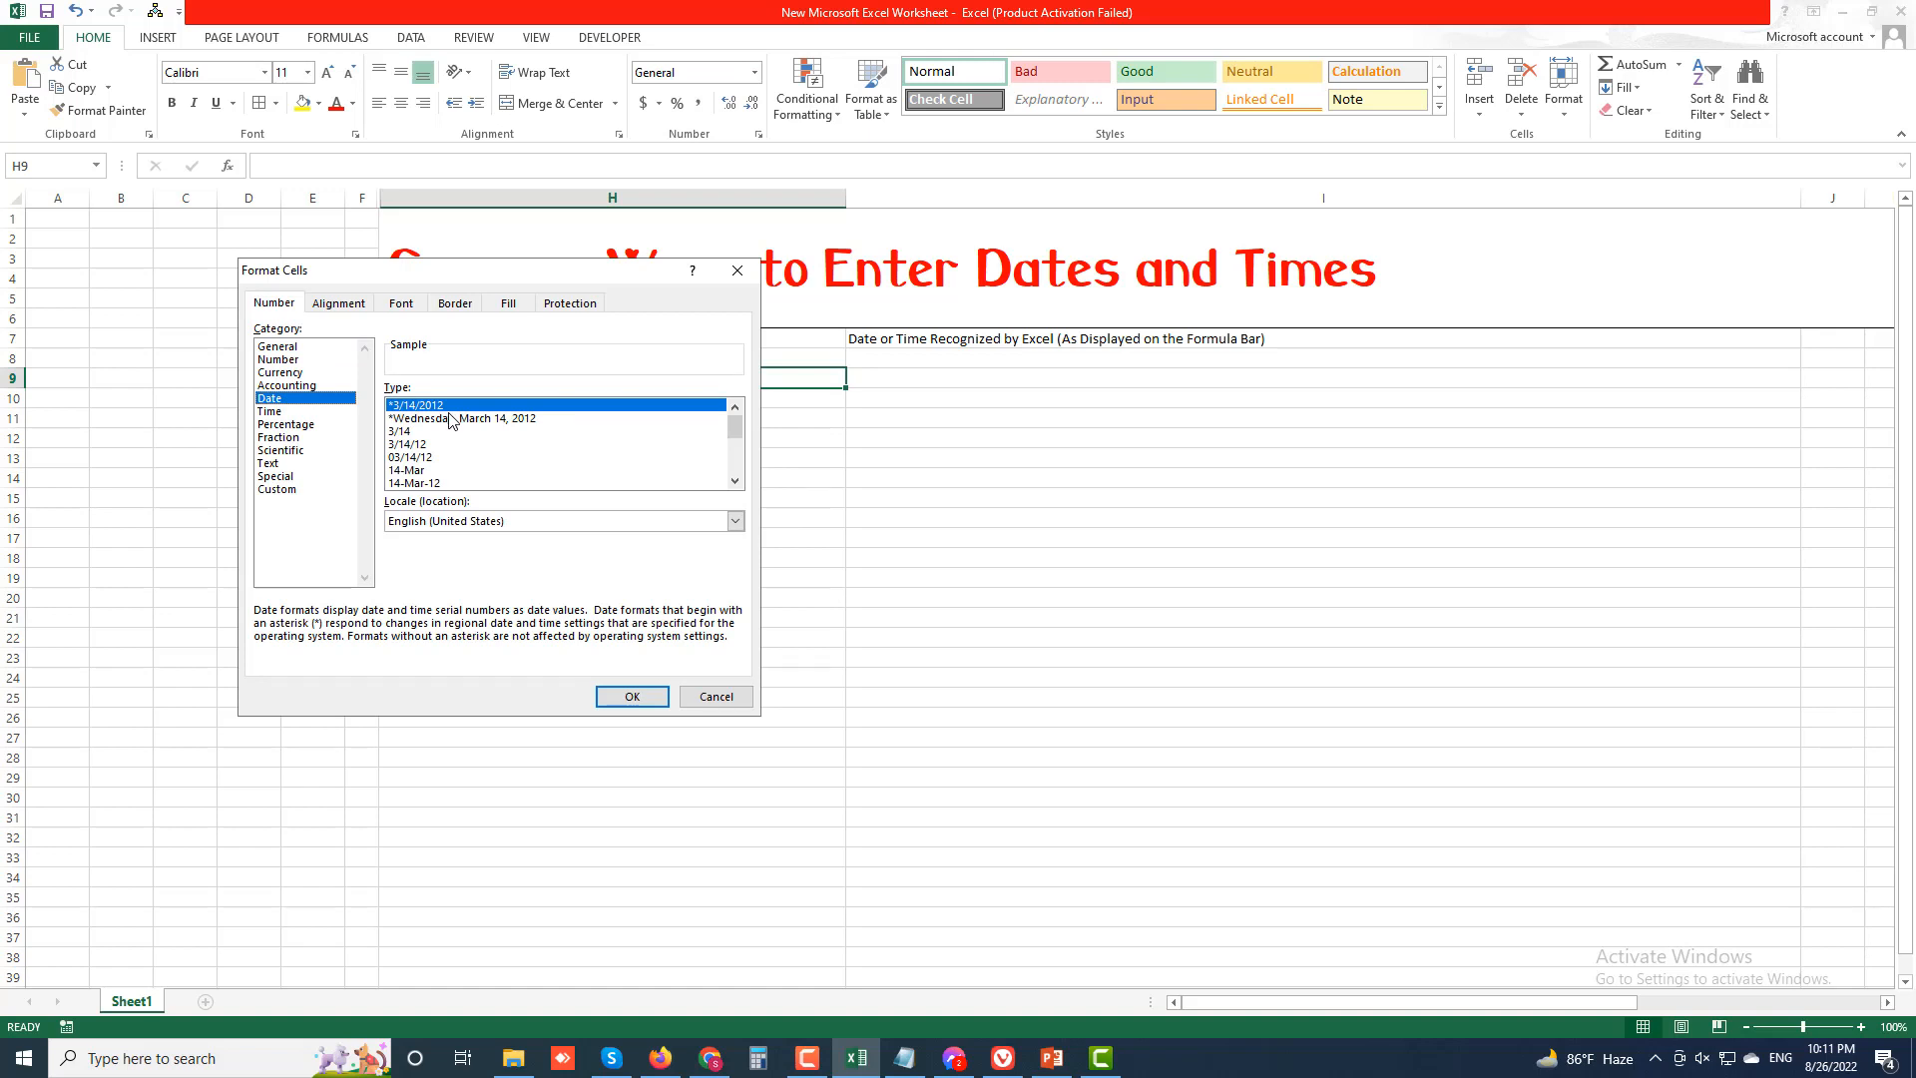
{"action": "left_click", "coordinate": [454, 421]}
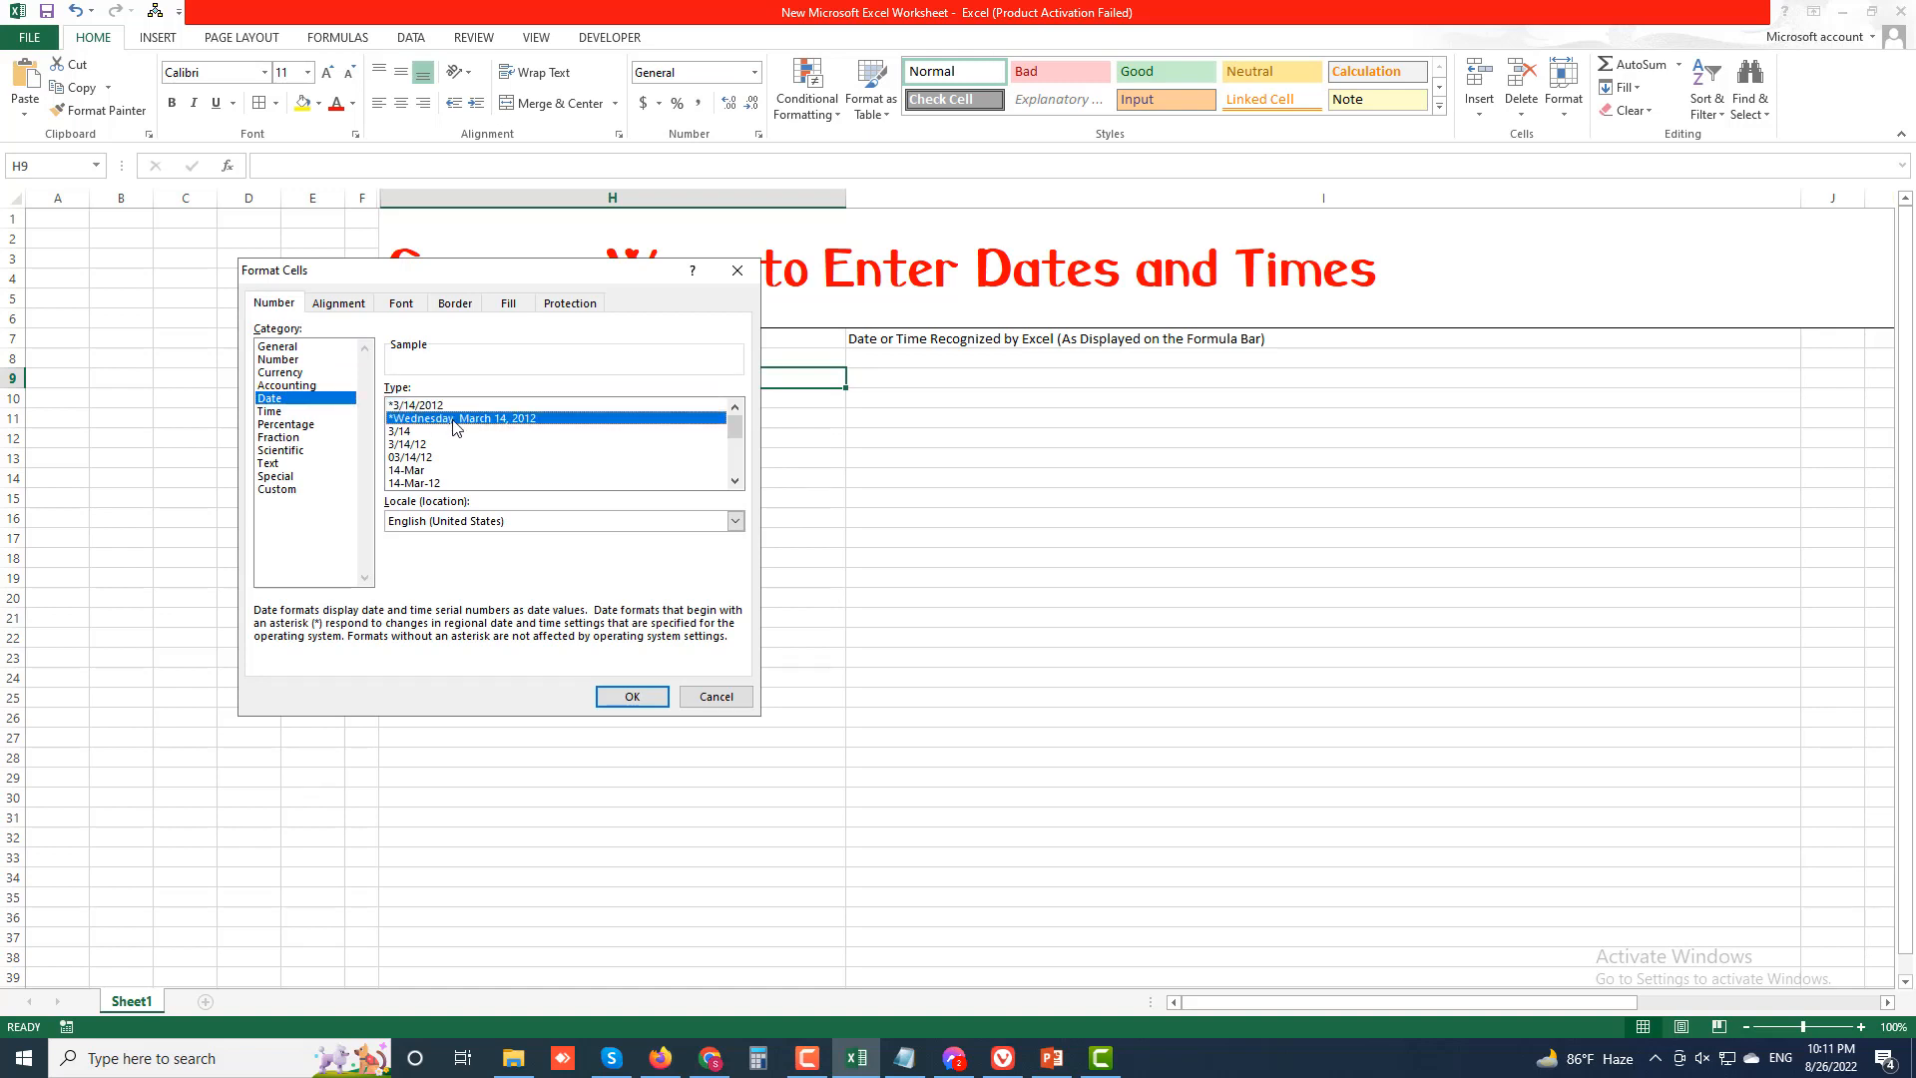
{"action": "left_click", "coordinate": [417, 444]}
{"action": "scroll", "coordinate": [429, 467], "scroll_direction": "down", "scroll_amount": 3}
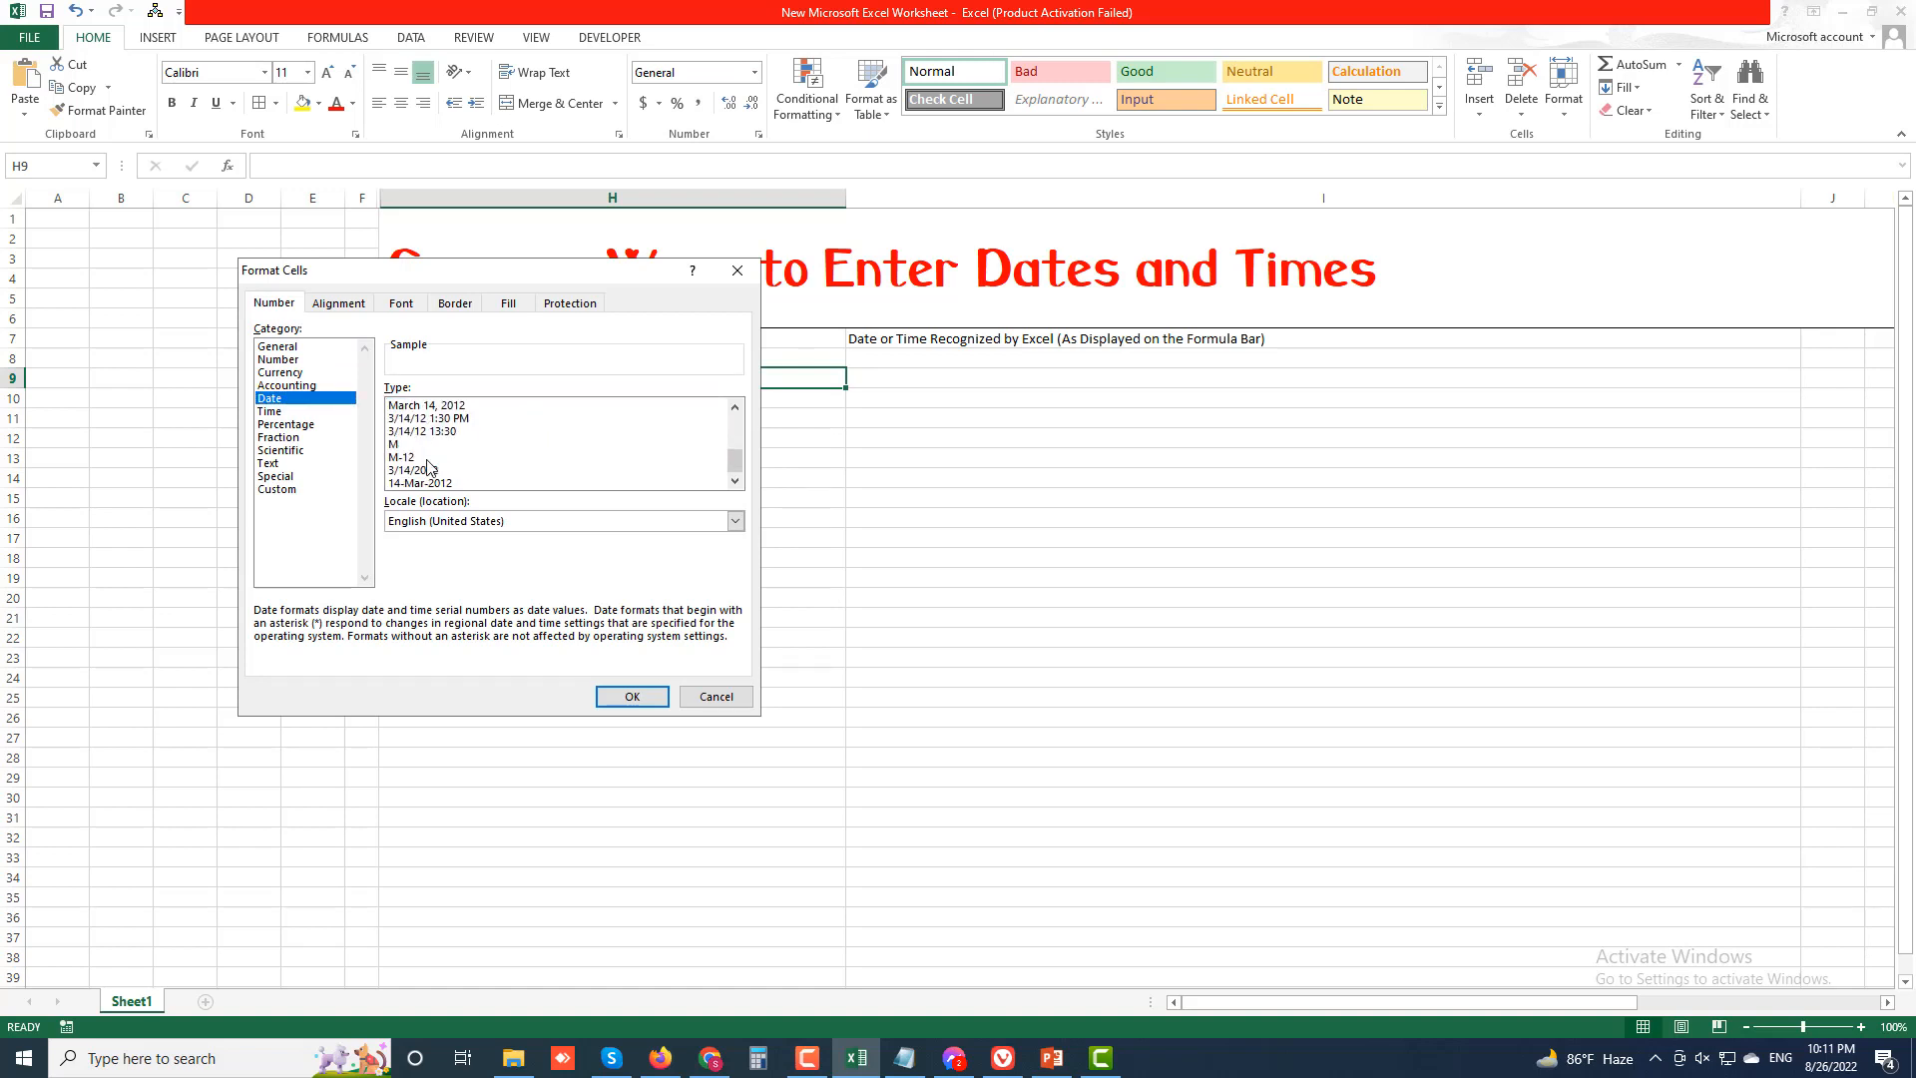
{"action": "scroll", "coordinate": [429, 465], "scroll_direction": "up", "scroll_amount": 3}
{"action": "scroll", "coordinate": [439, 461], "scroll_direction": "down", "scroll_amount": 3}
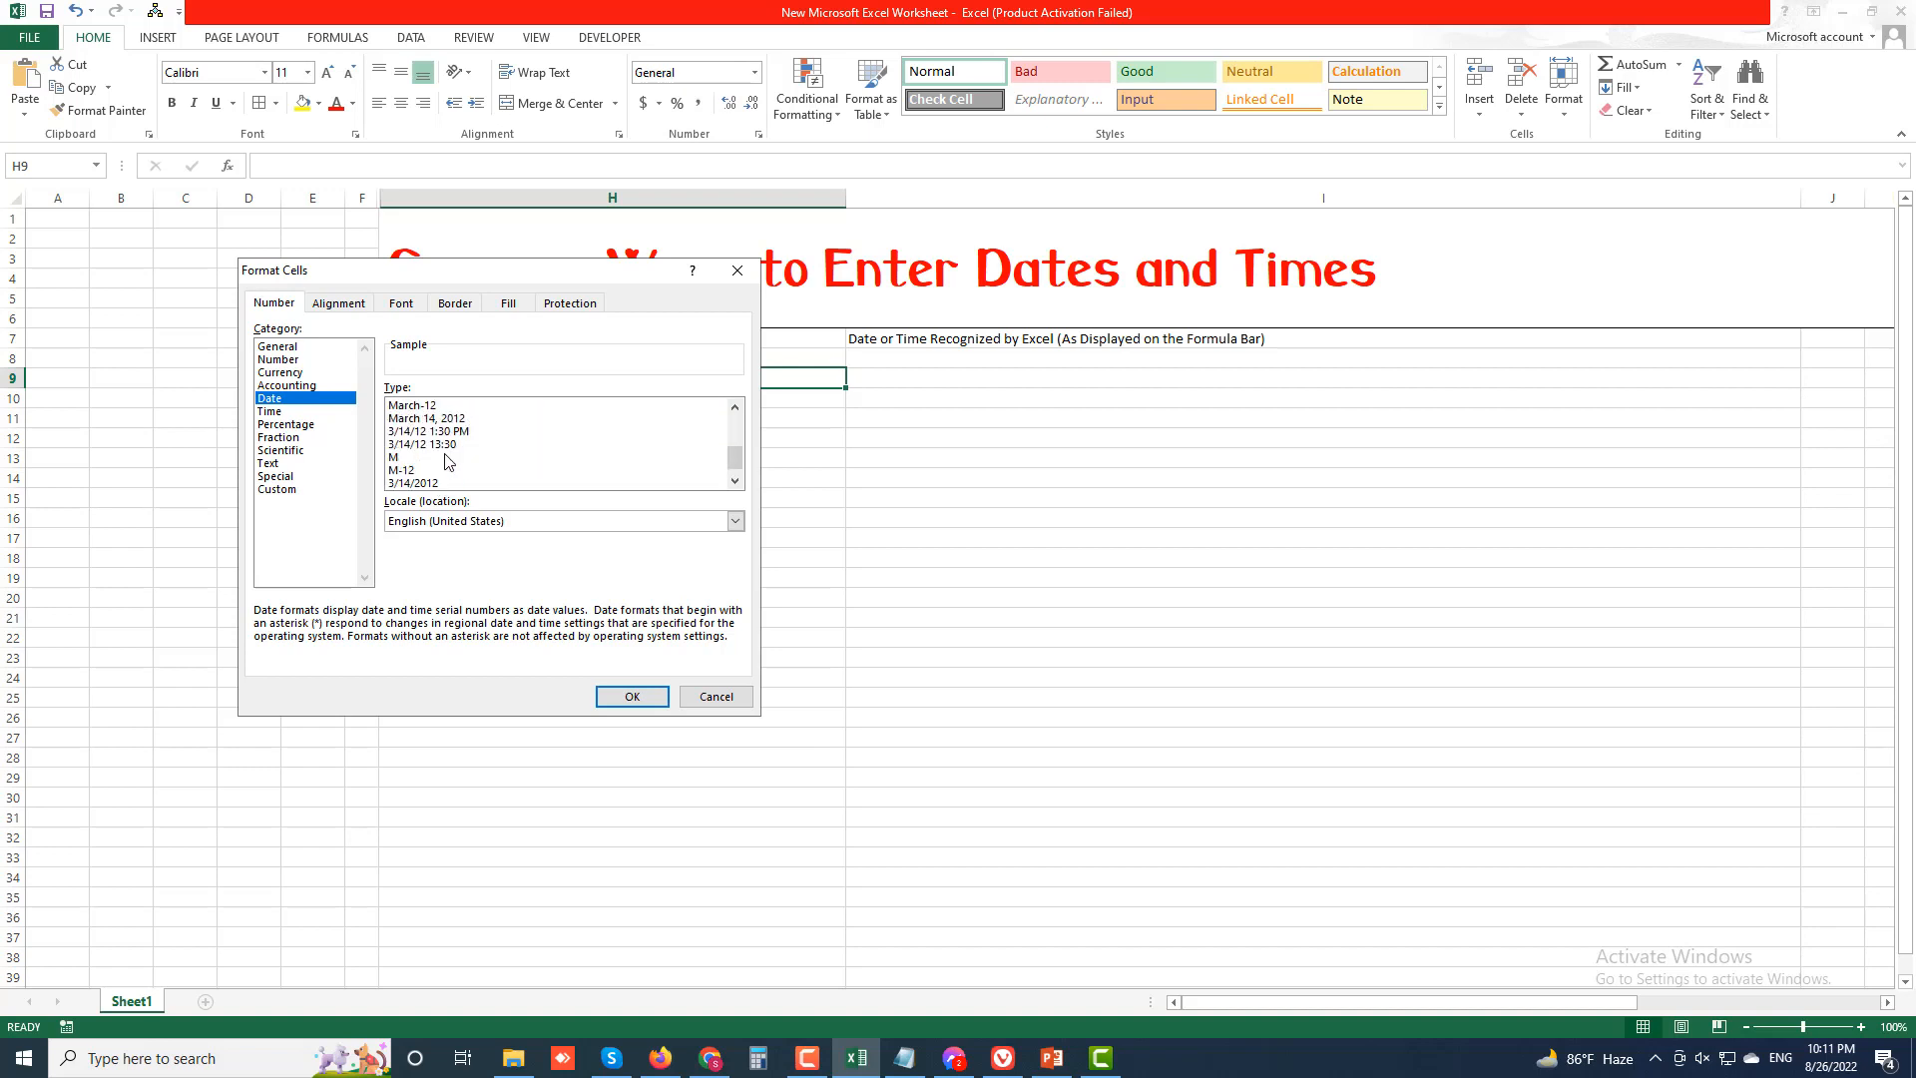
{"action": "scroll", "coordinate": [445, 461], "scroll_direction": "down", "scroll_amount": 1}
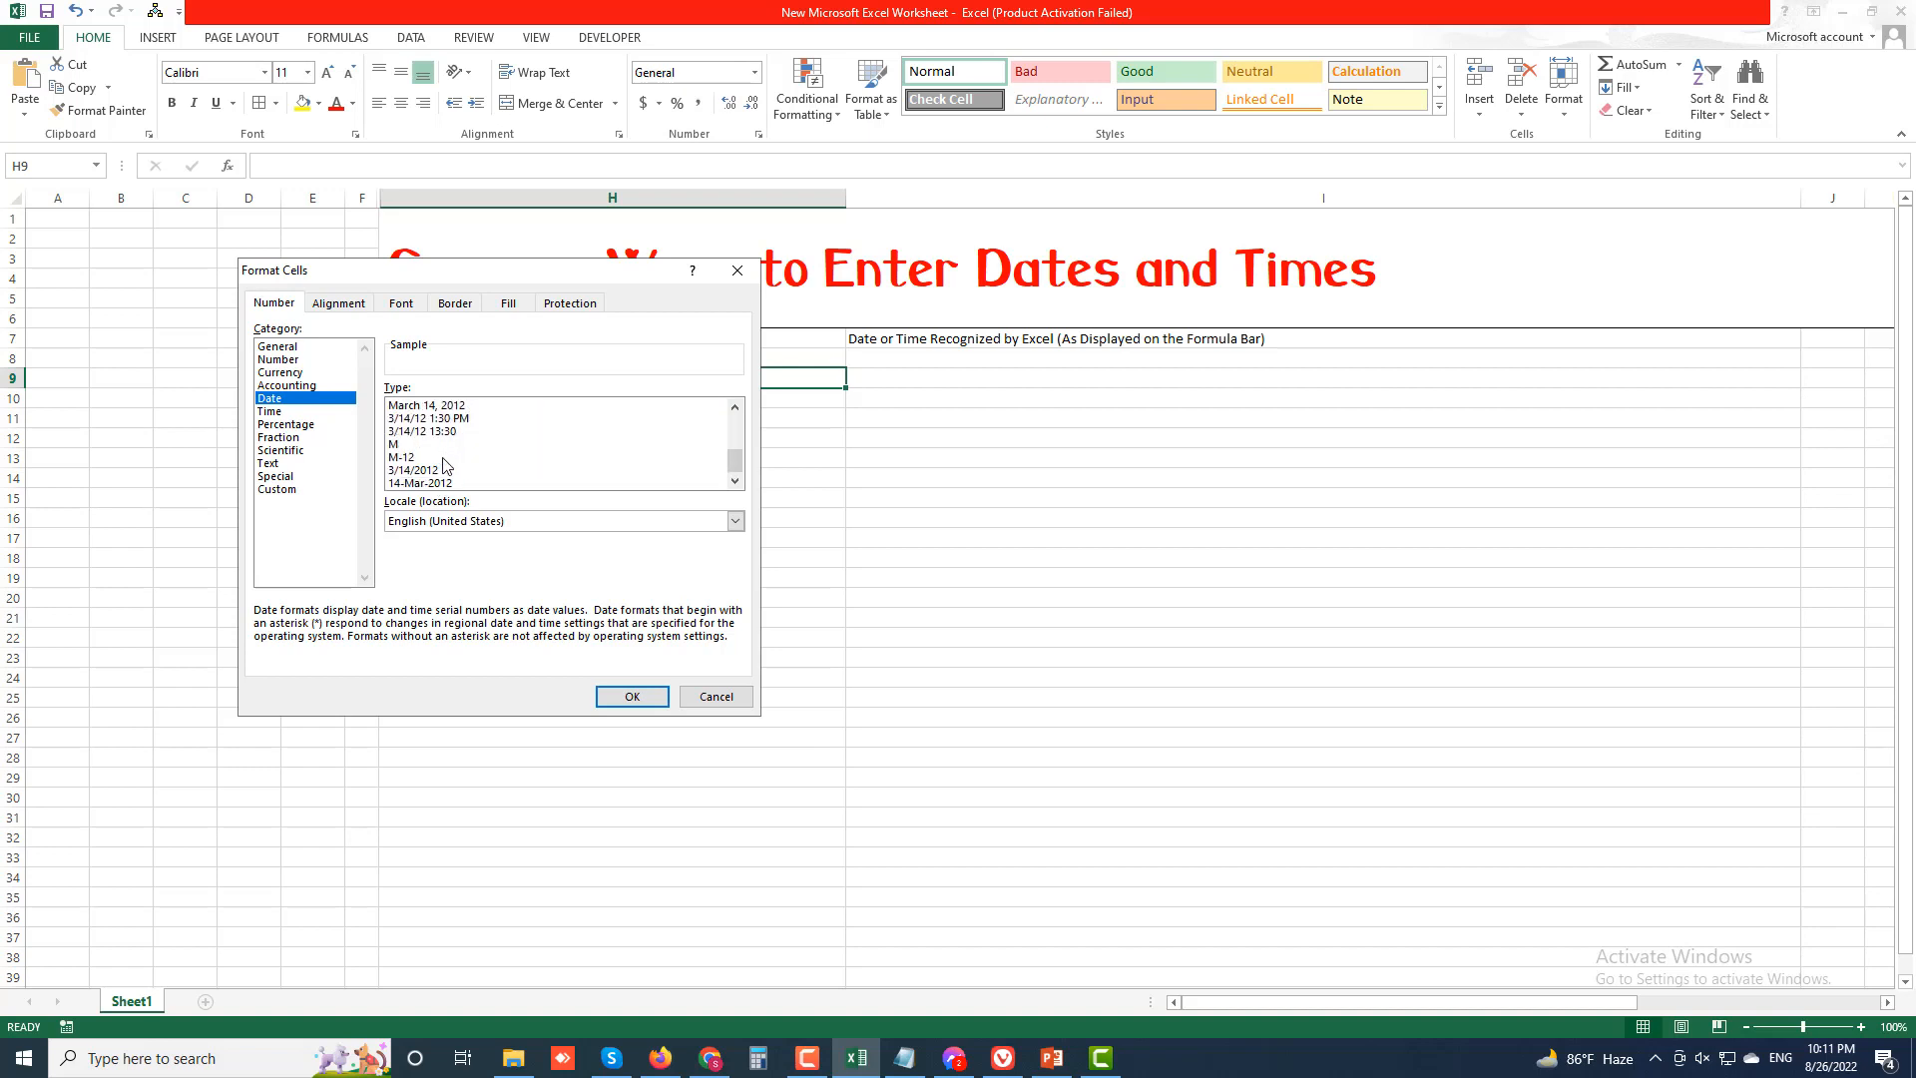
{"action": "left_click", "coordinate": [716, 696]}
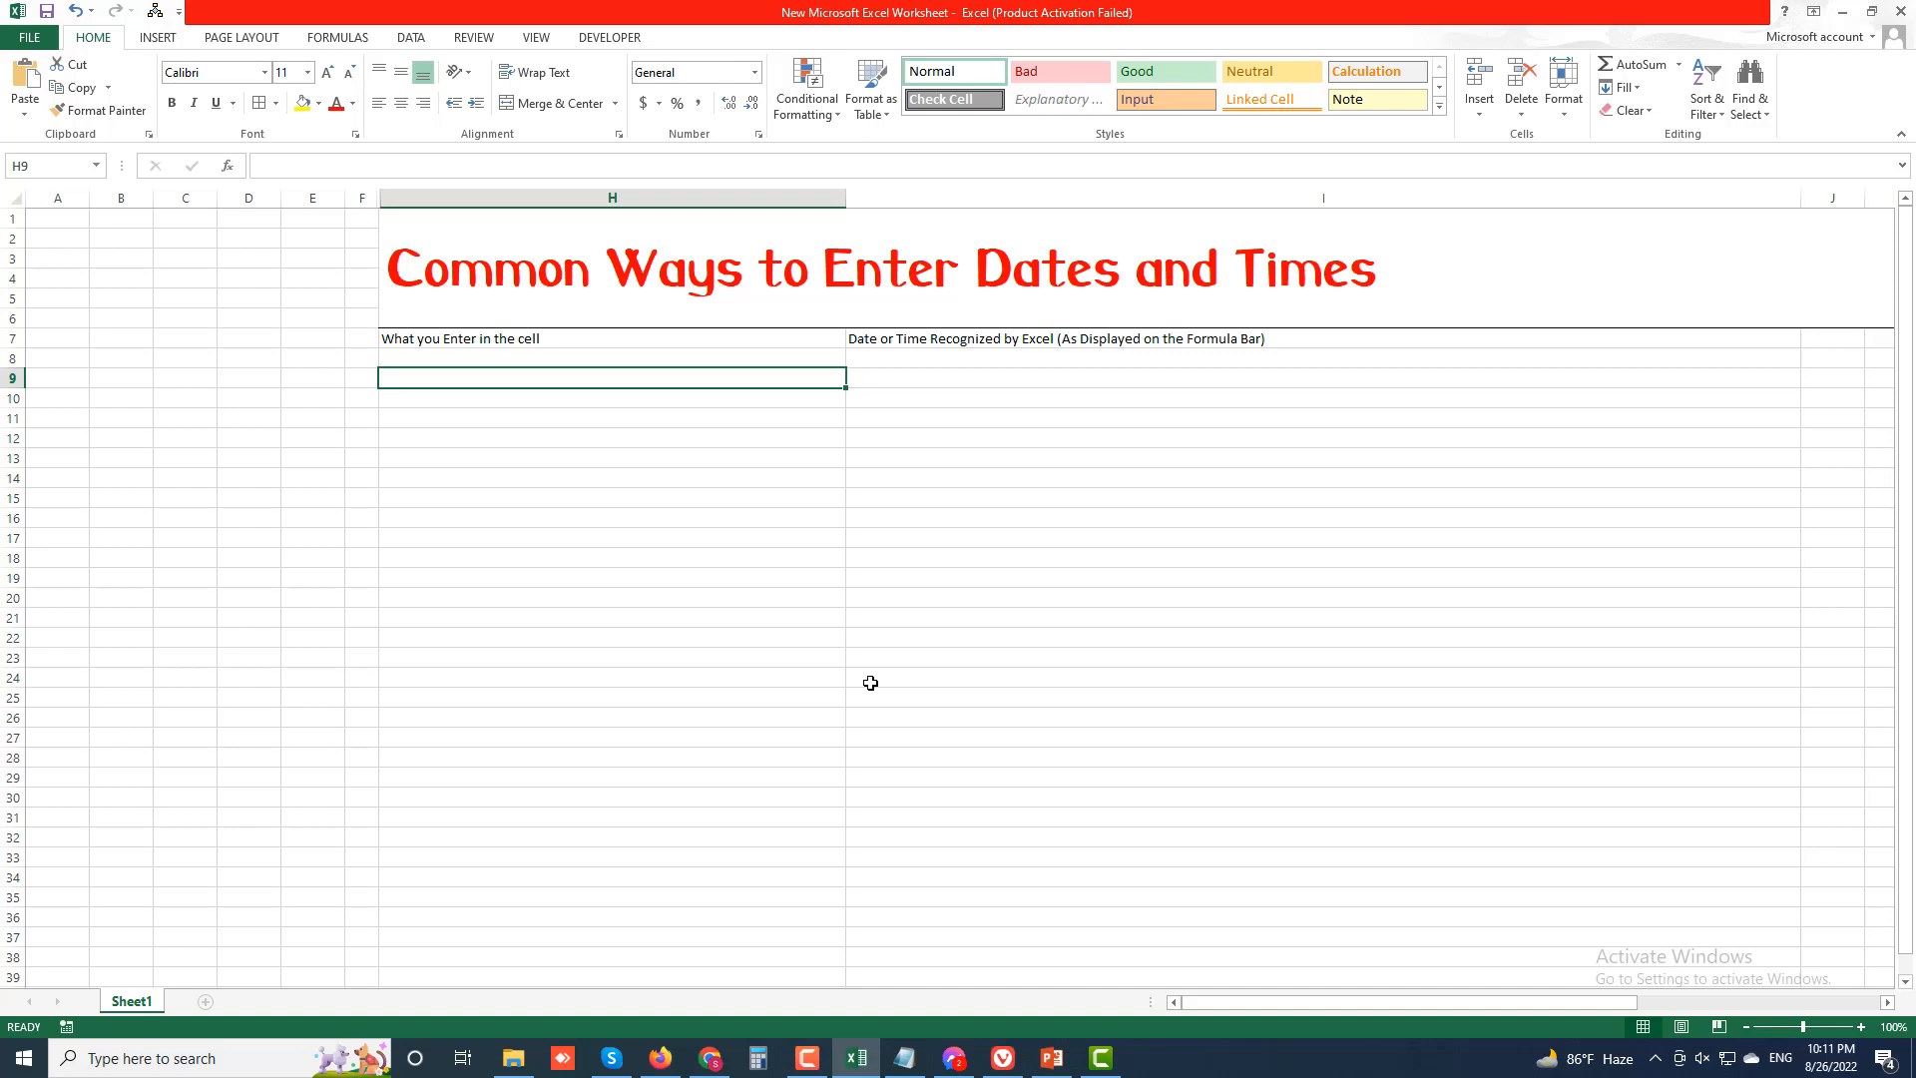
Step: Enter the date 1/6/2013 in cell H8 under the "What you Enter in the cell" heading
{"action": "left_click", "coordinate": [495, 351]}
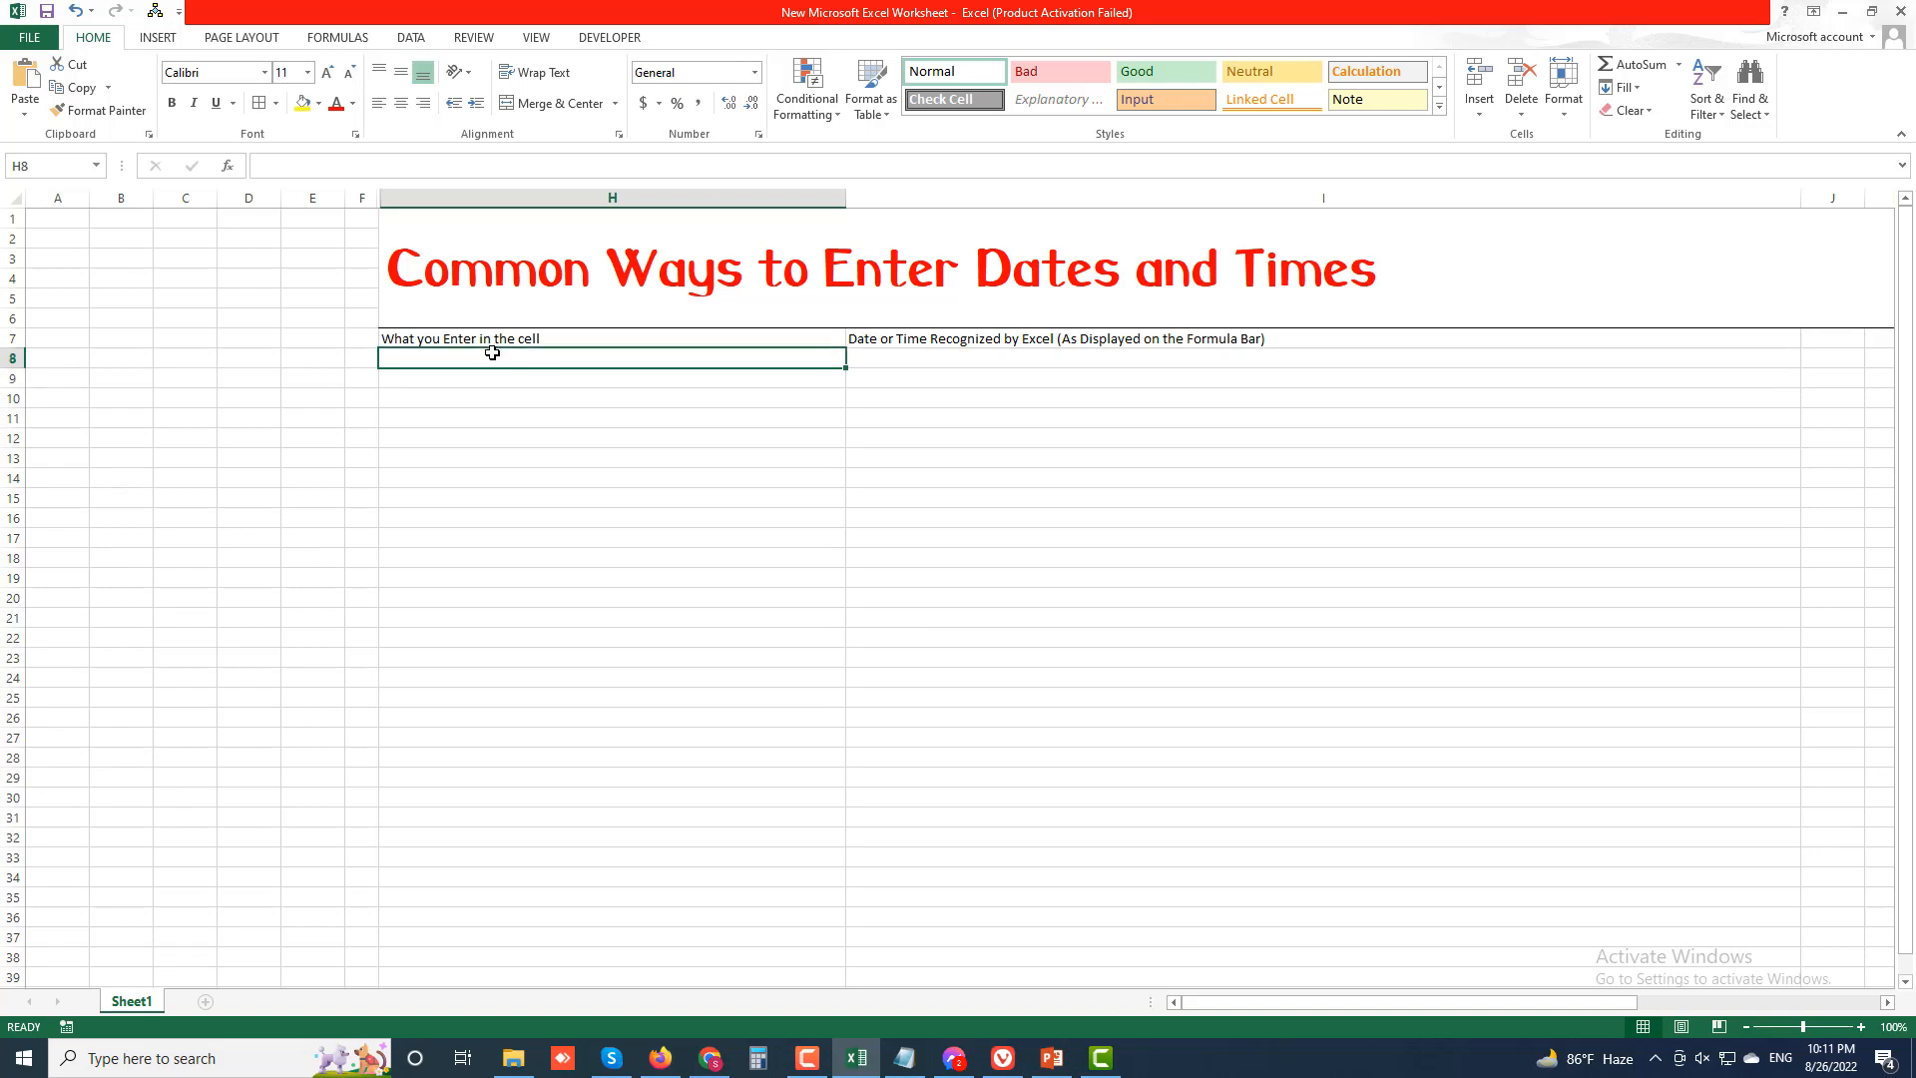
{"action": "type", "text": "1/"}
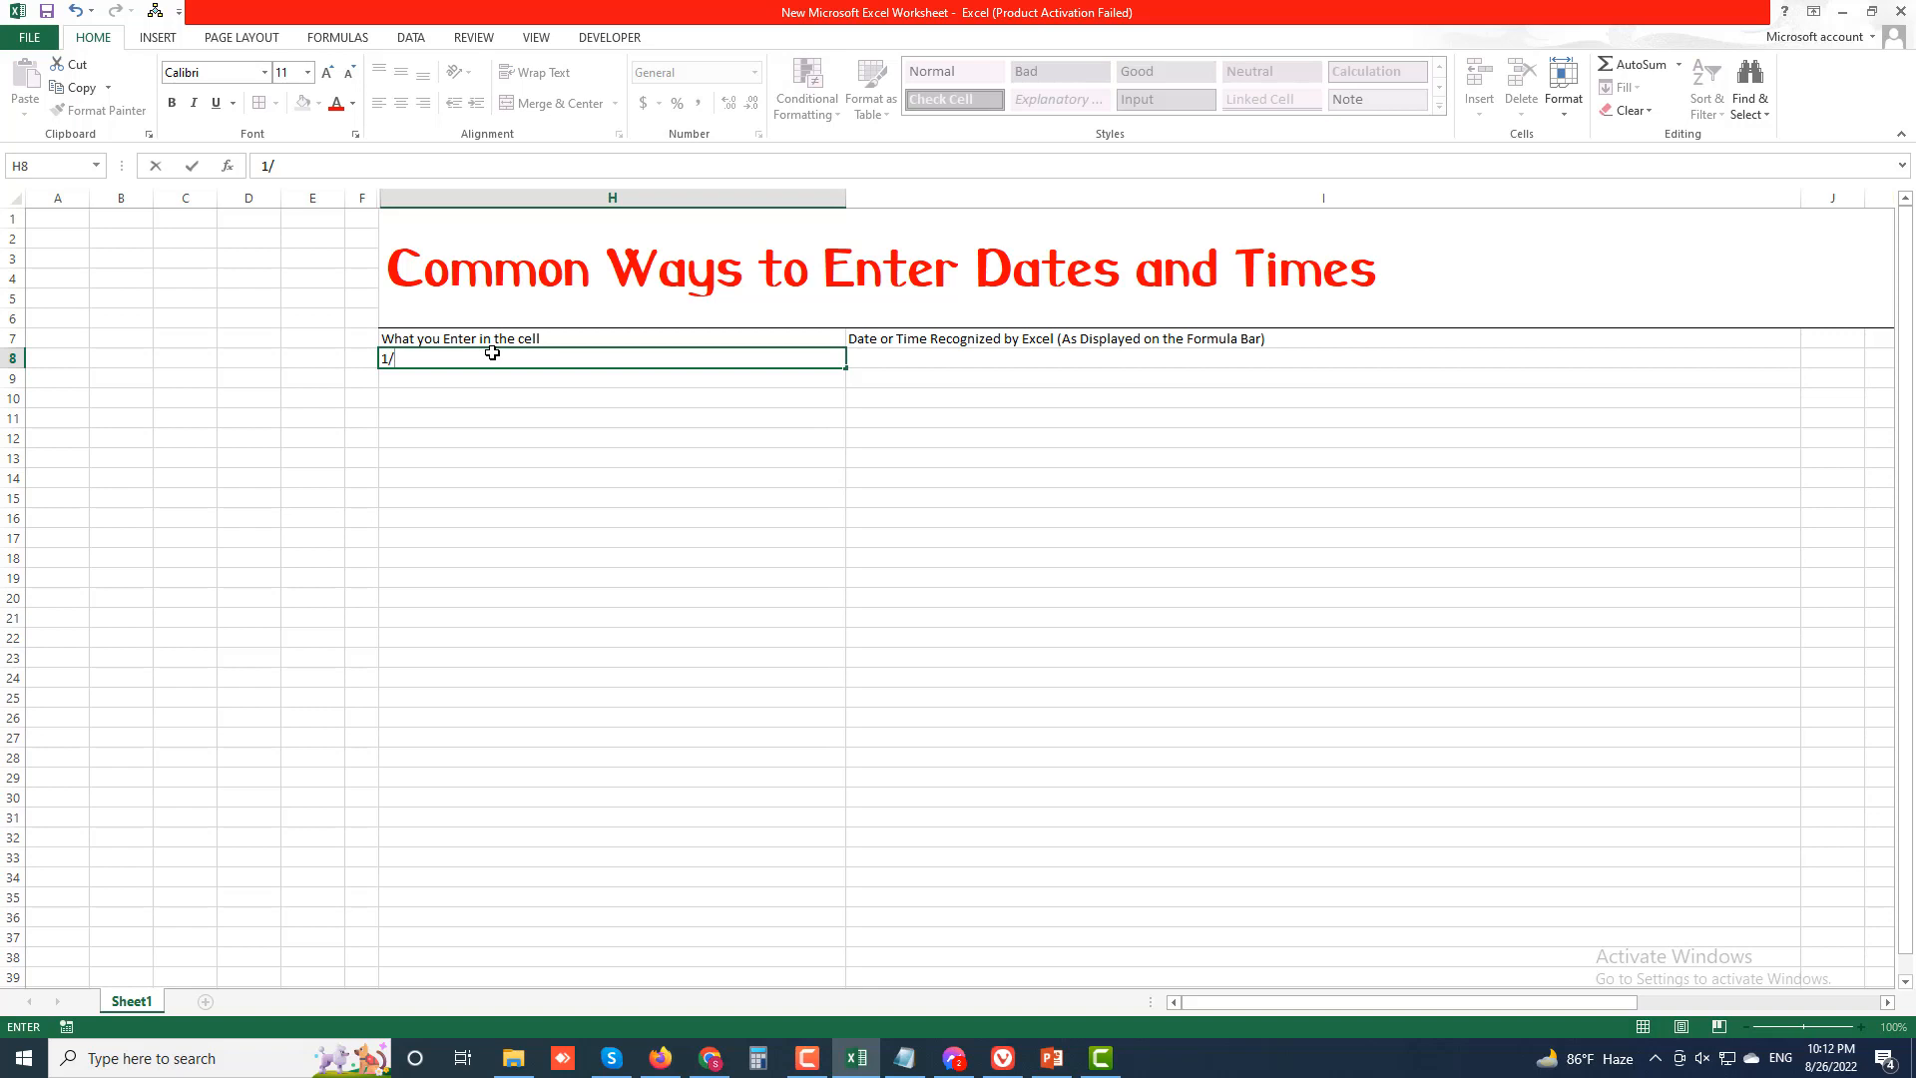
{"action": "type", "text": "6/2013"}
{"action": "key", "text": "Tab"}
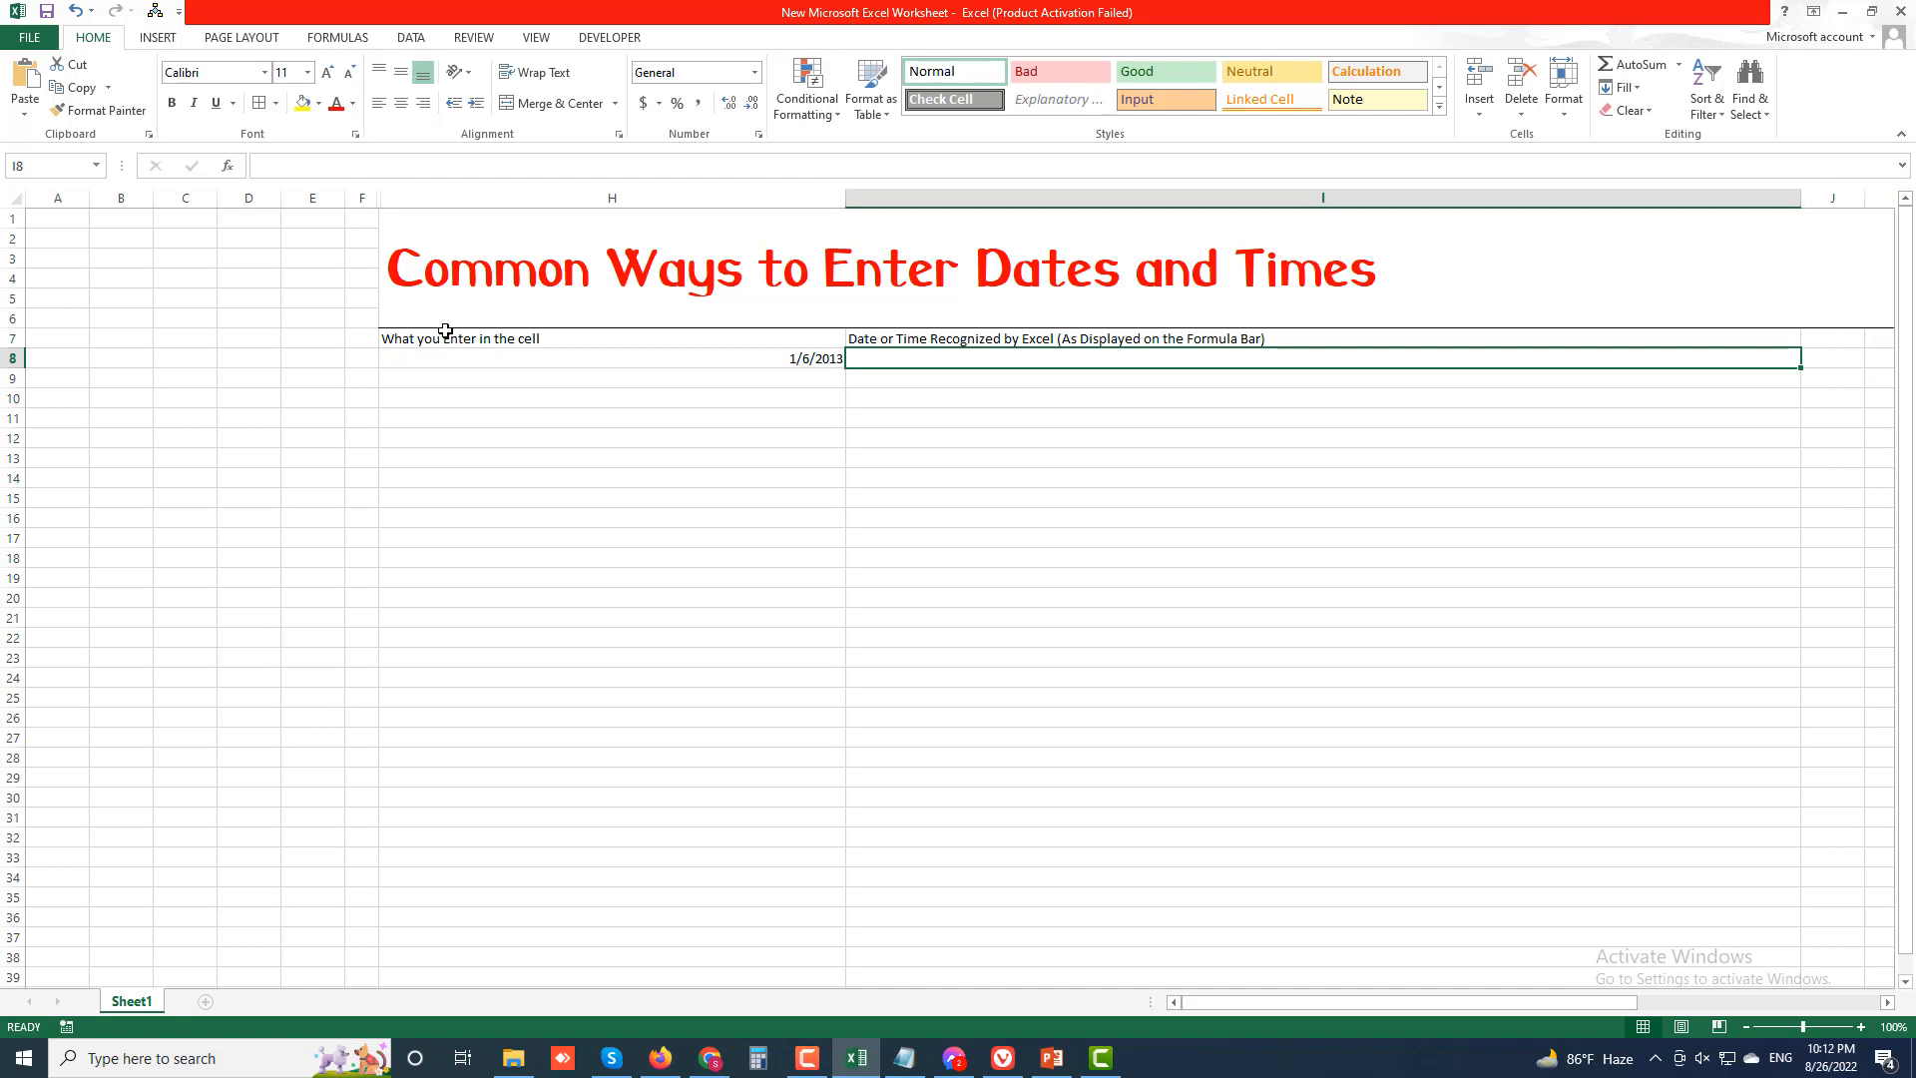
Step: Examine how the date in cell H8 is displayed in the cell and in the formula bar
{"action": "left_click", "coordinate": [771, 361]}
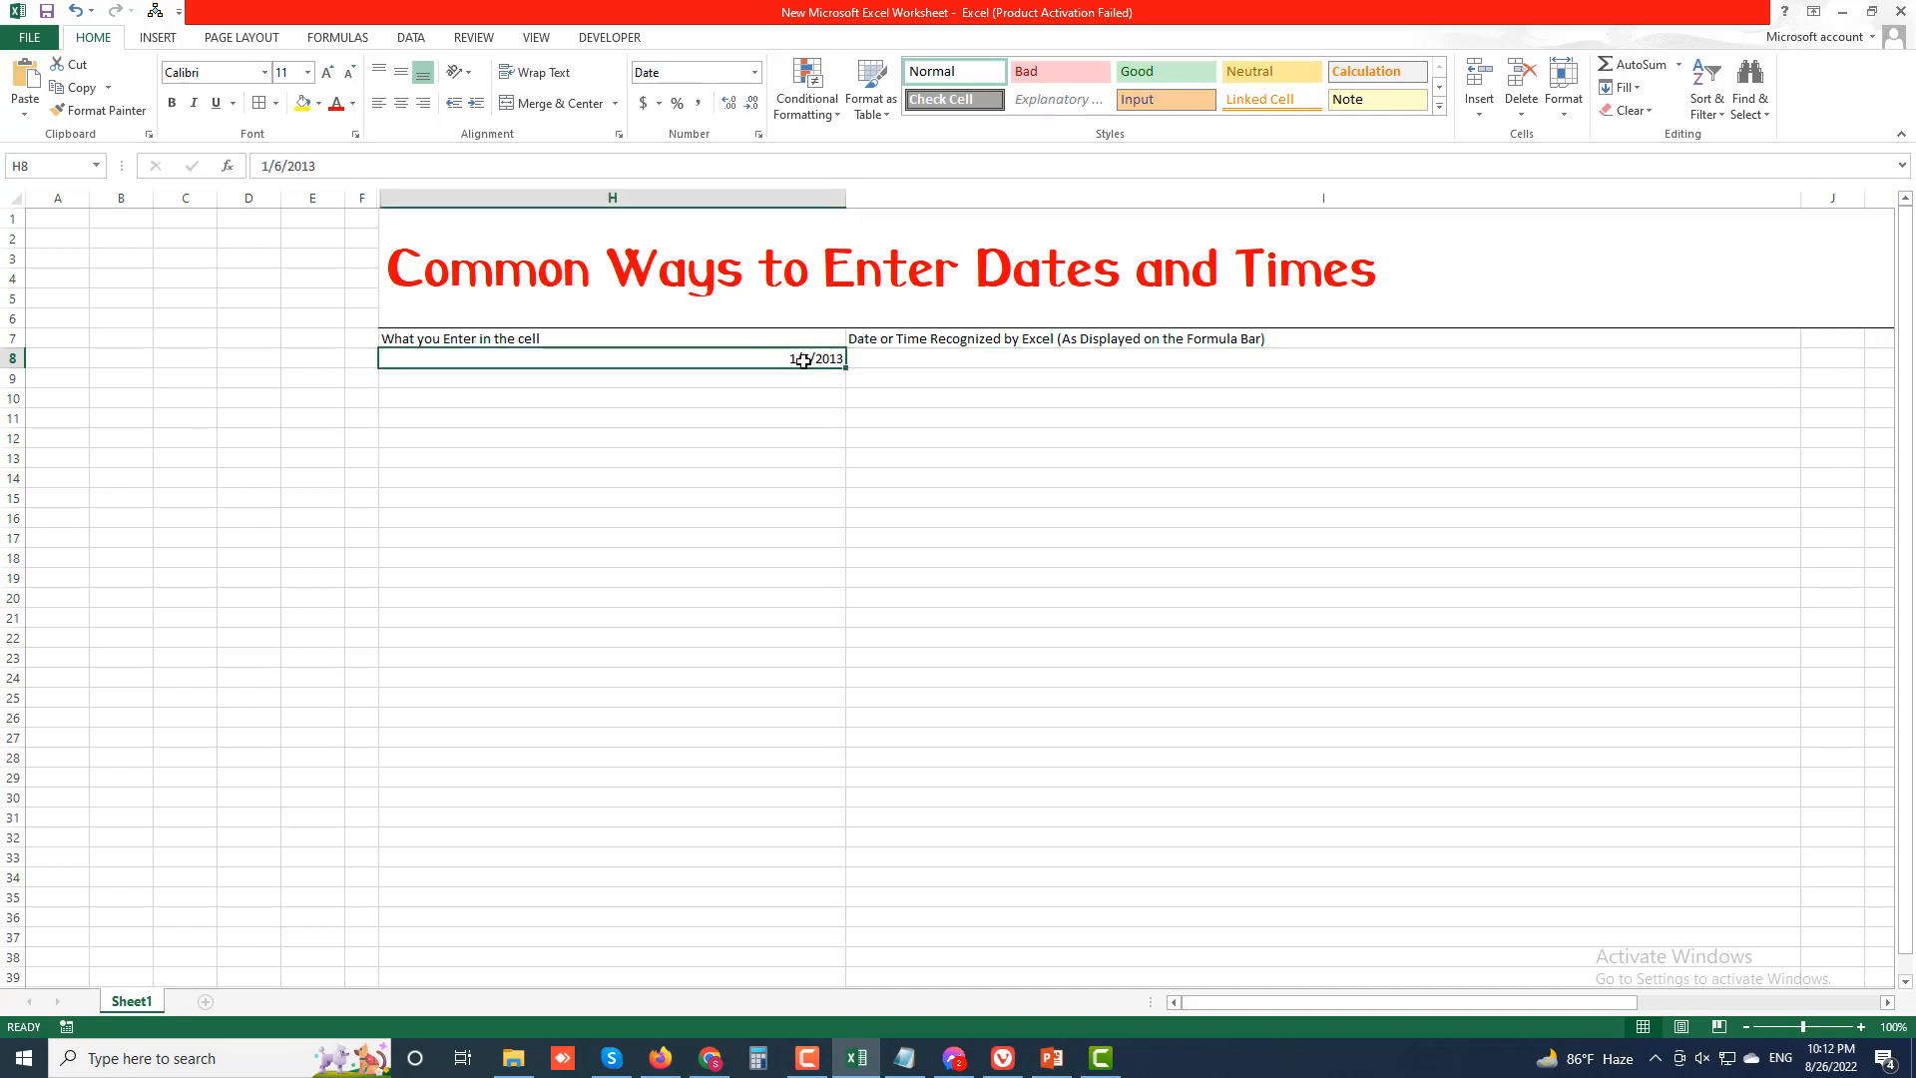
{"action": "left_click", "coordinate": [904, 362]}
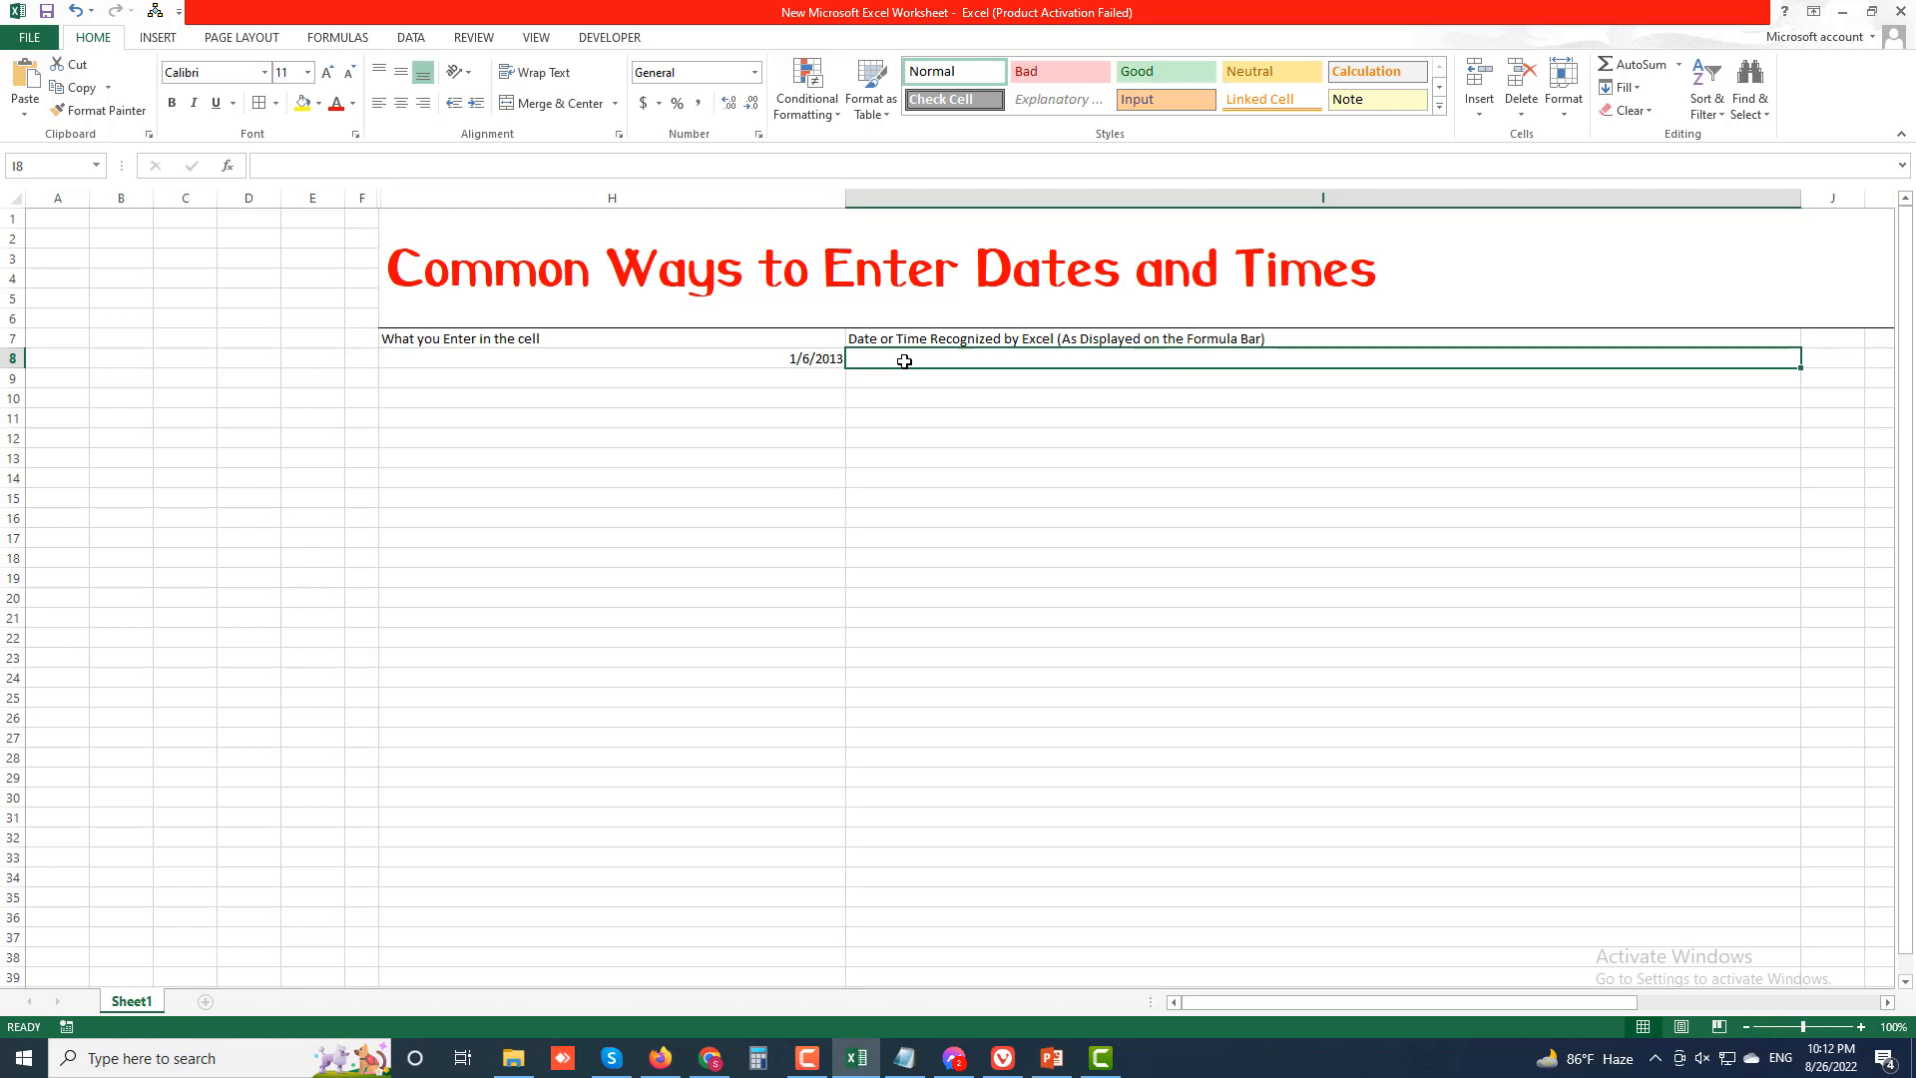
{"action": "double_click", "coordinate": [805, 359]}
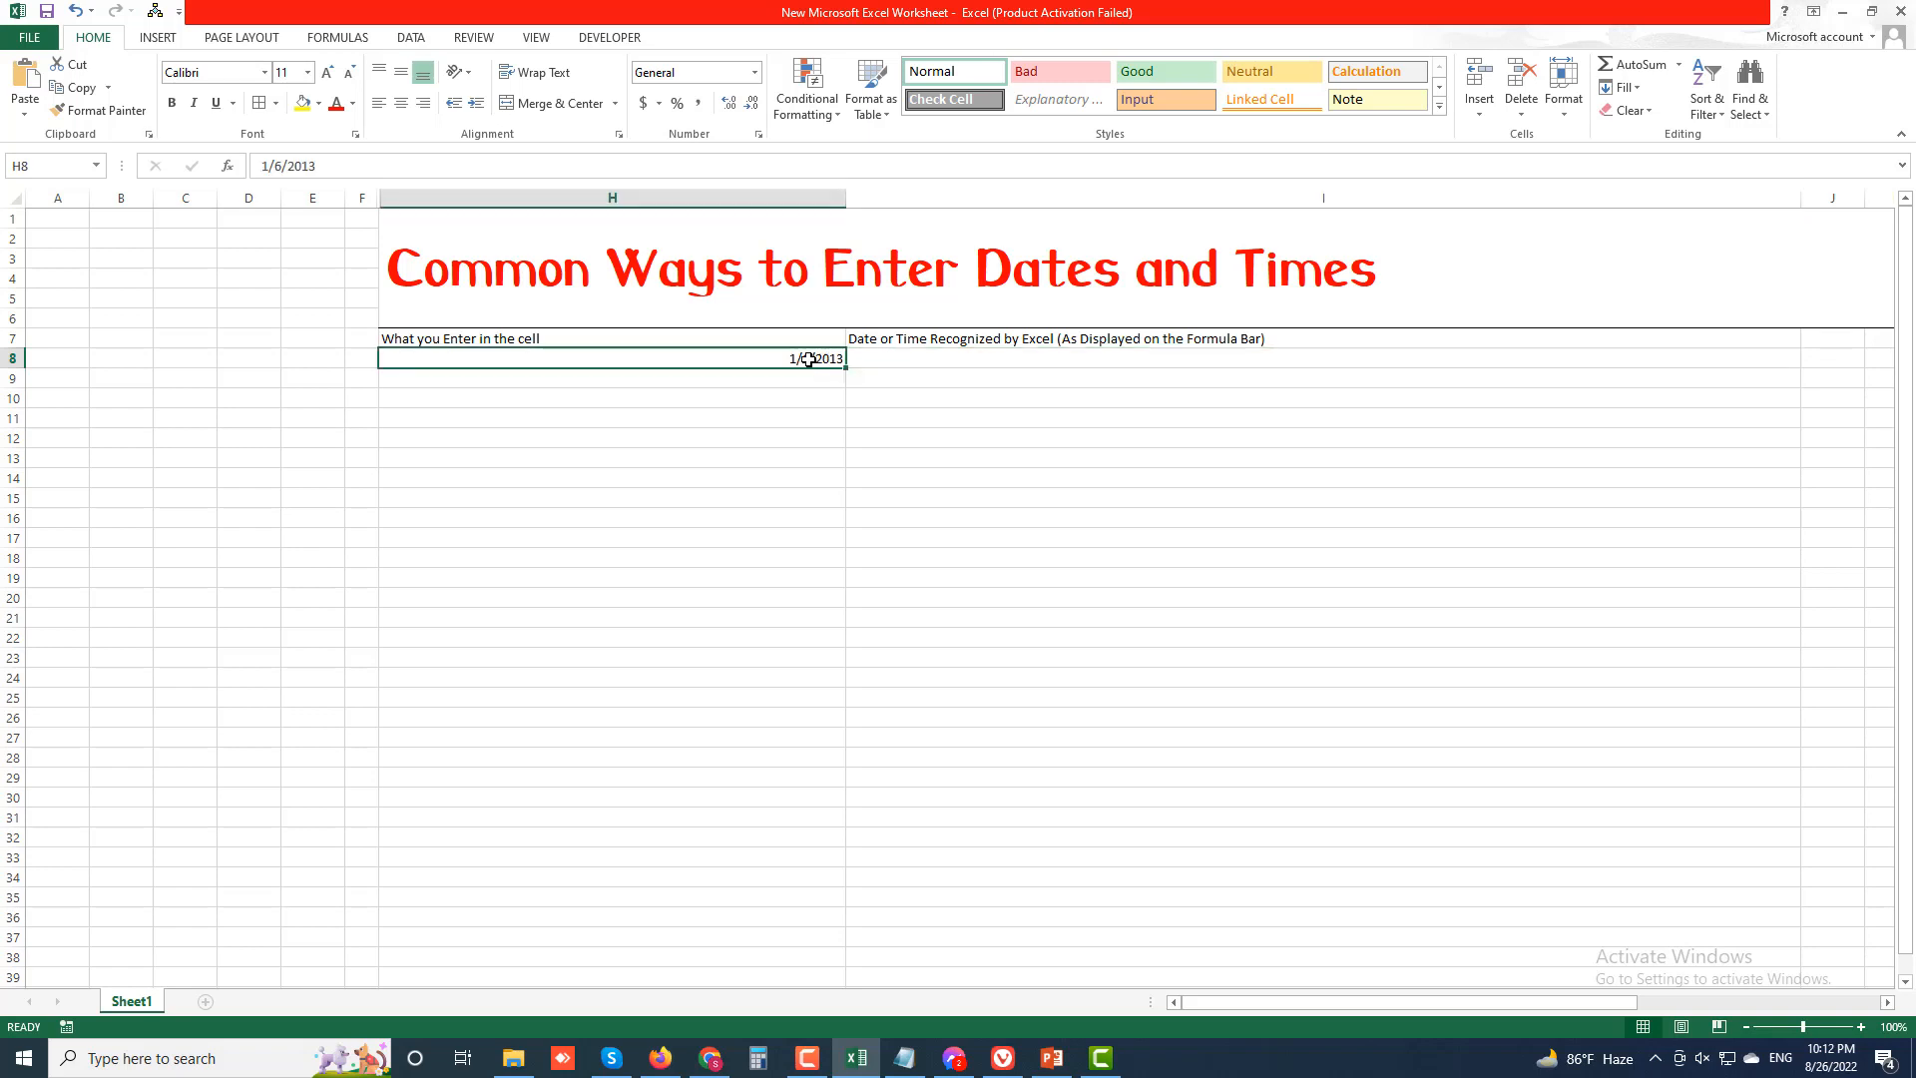
{"action": "triple_click", "coordinate": [804, 360]}
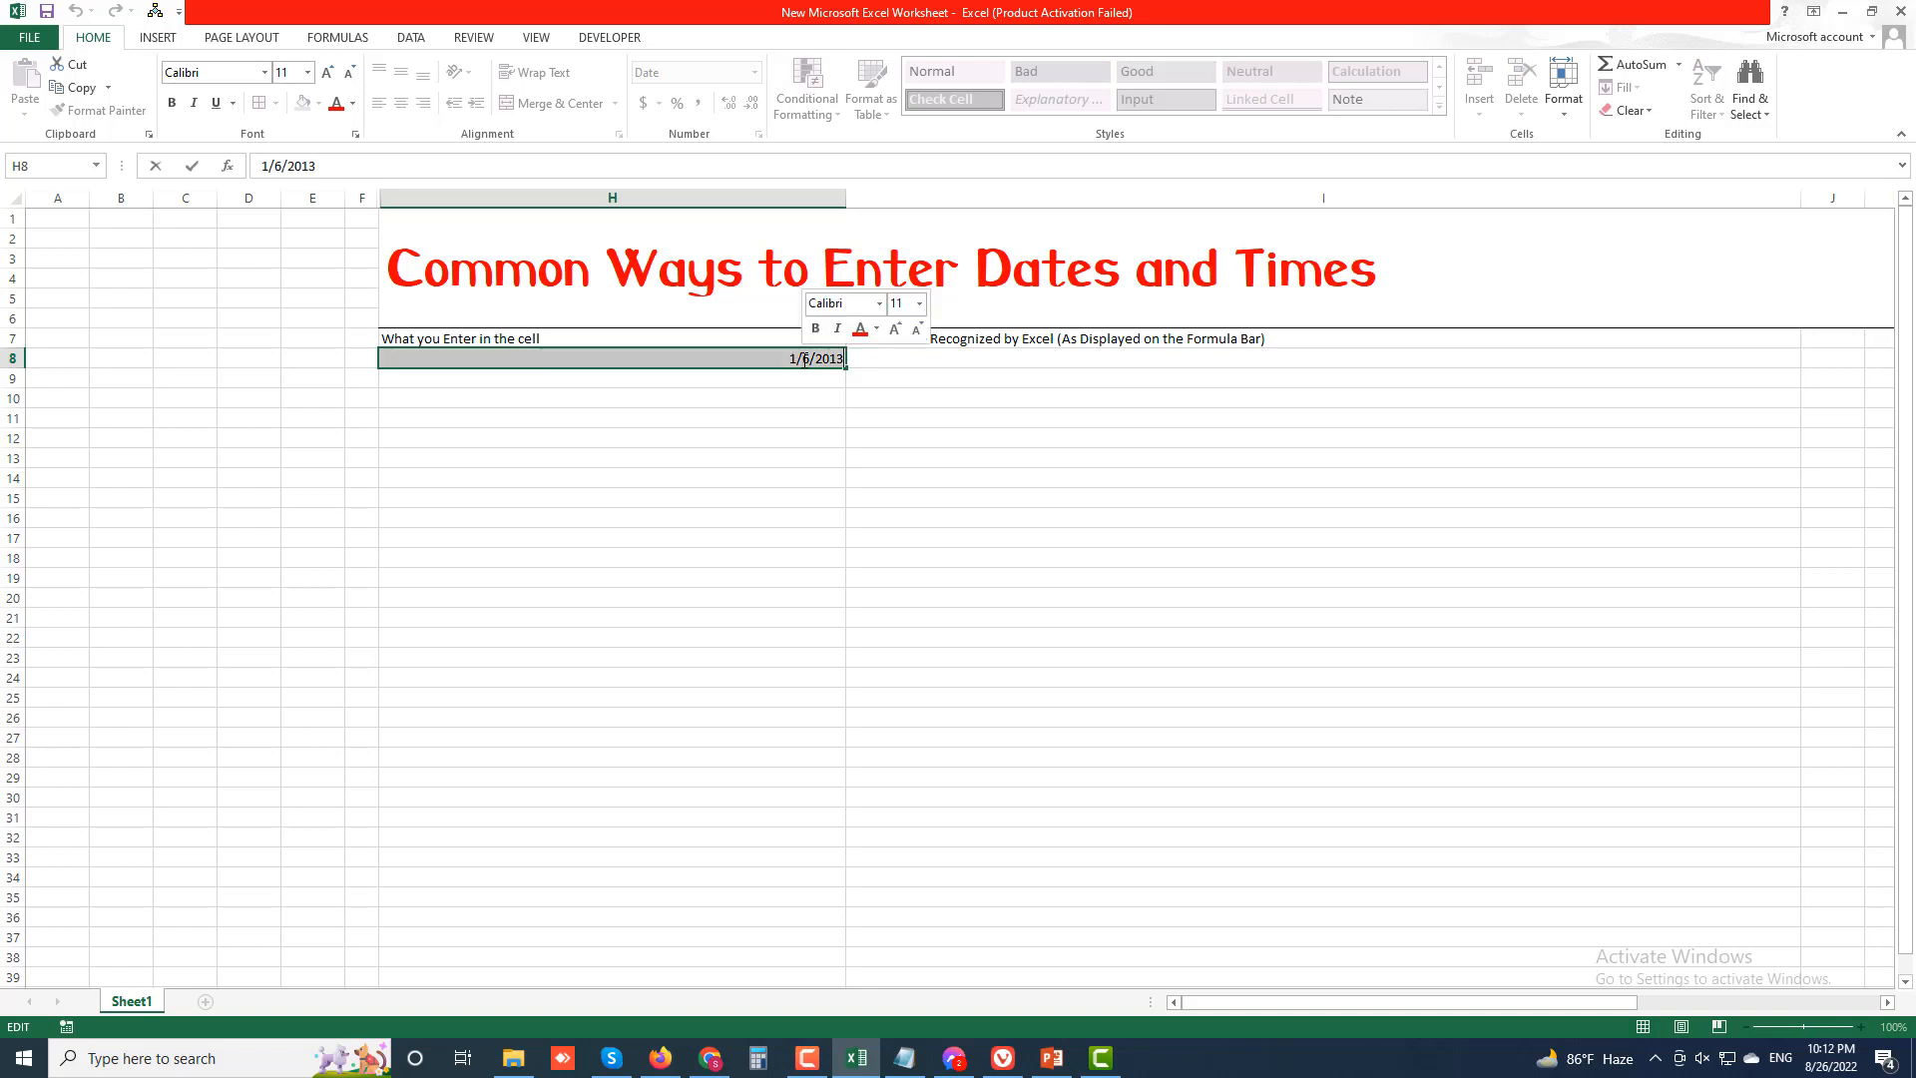
{"action": "left_click", "coordinate": [782, 376]}
{"action": "left_click", "coordinate": [794, 358]}
{"action": "left_click", "coordinate": [781, 373]}
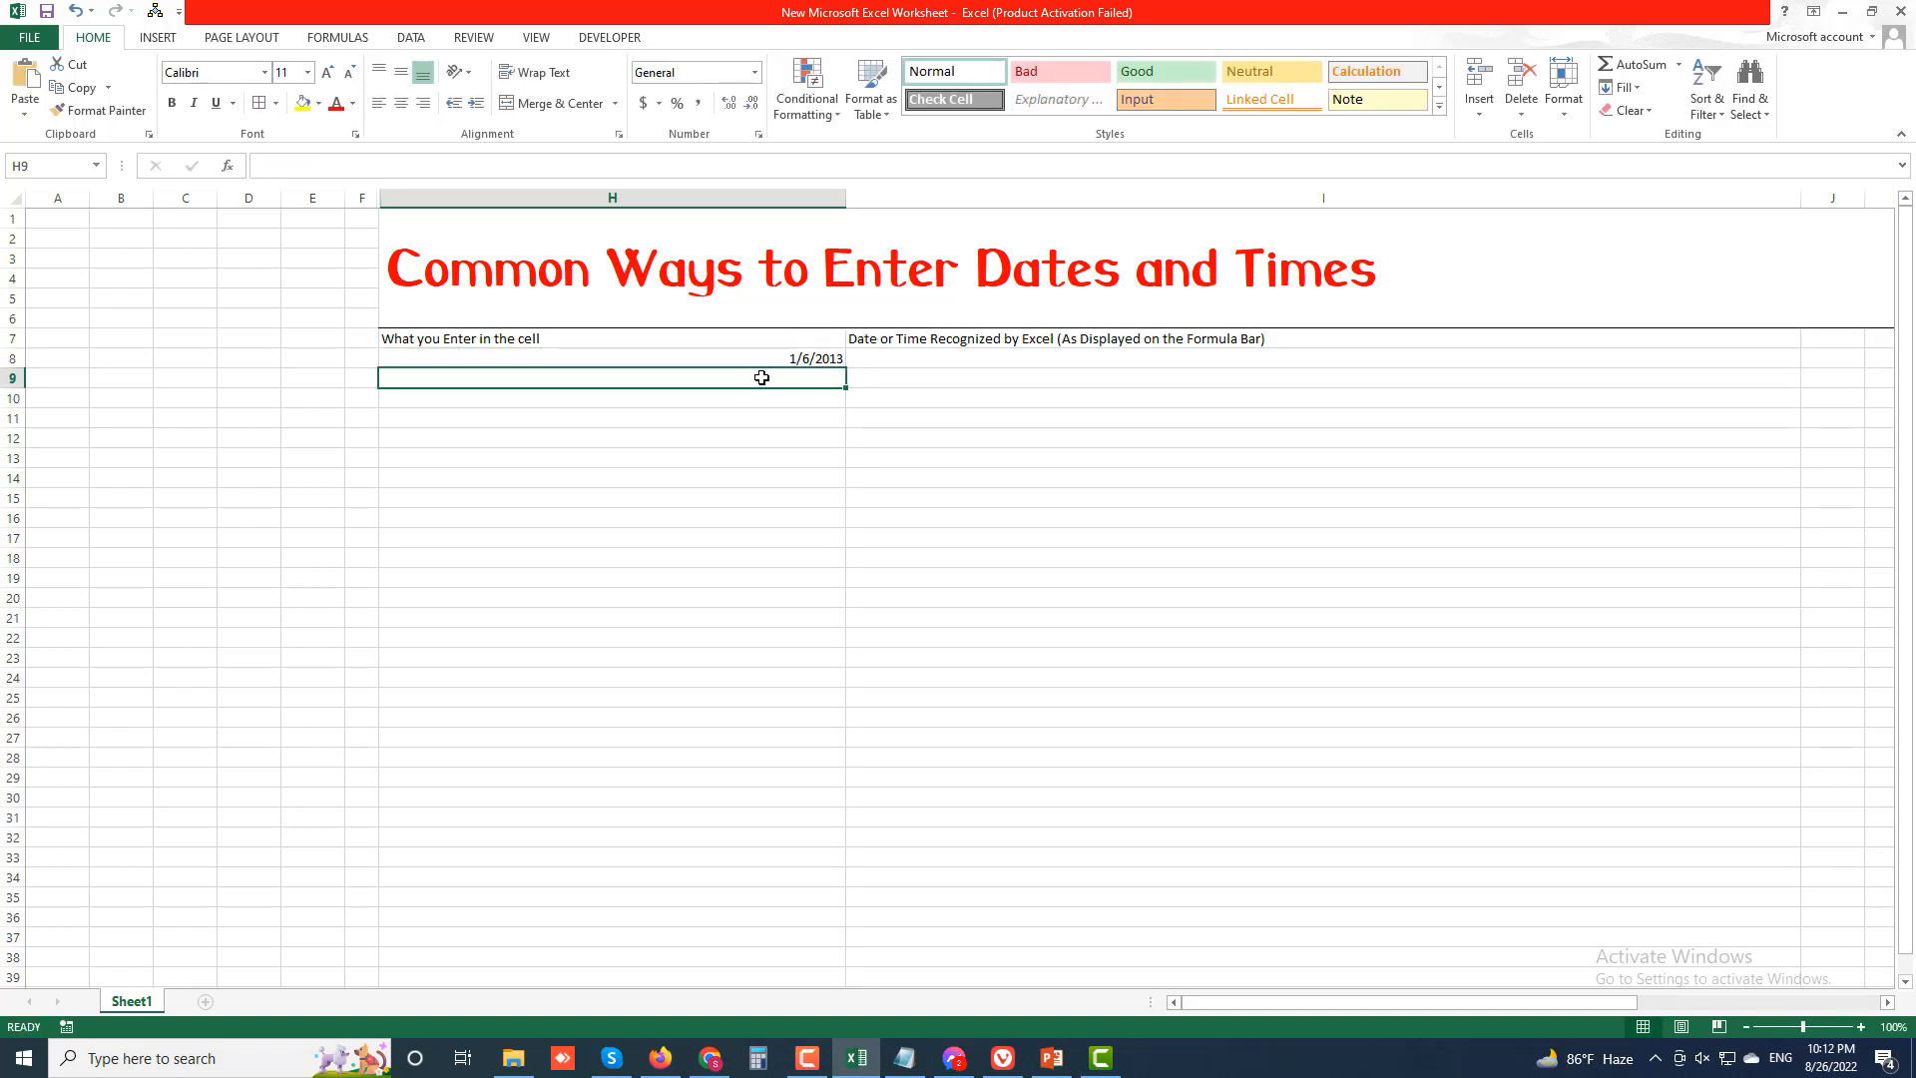
{"action": "left_click", "coordinate": [816, 357]}
Step: Enter January 6, 2013 in cell I8 and narrow column I to about the width of its heading text
{"action": "left_click", "coordinate": [894, 357]}
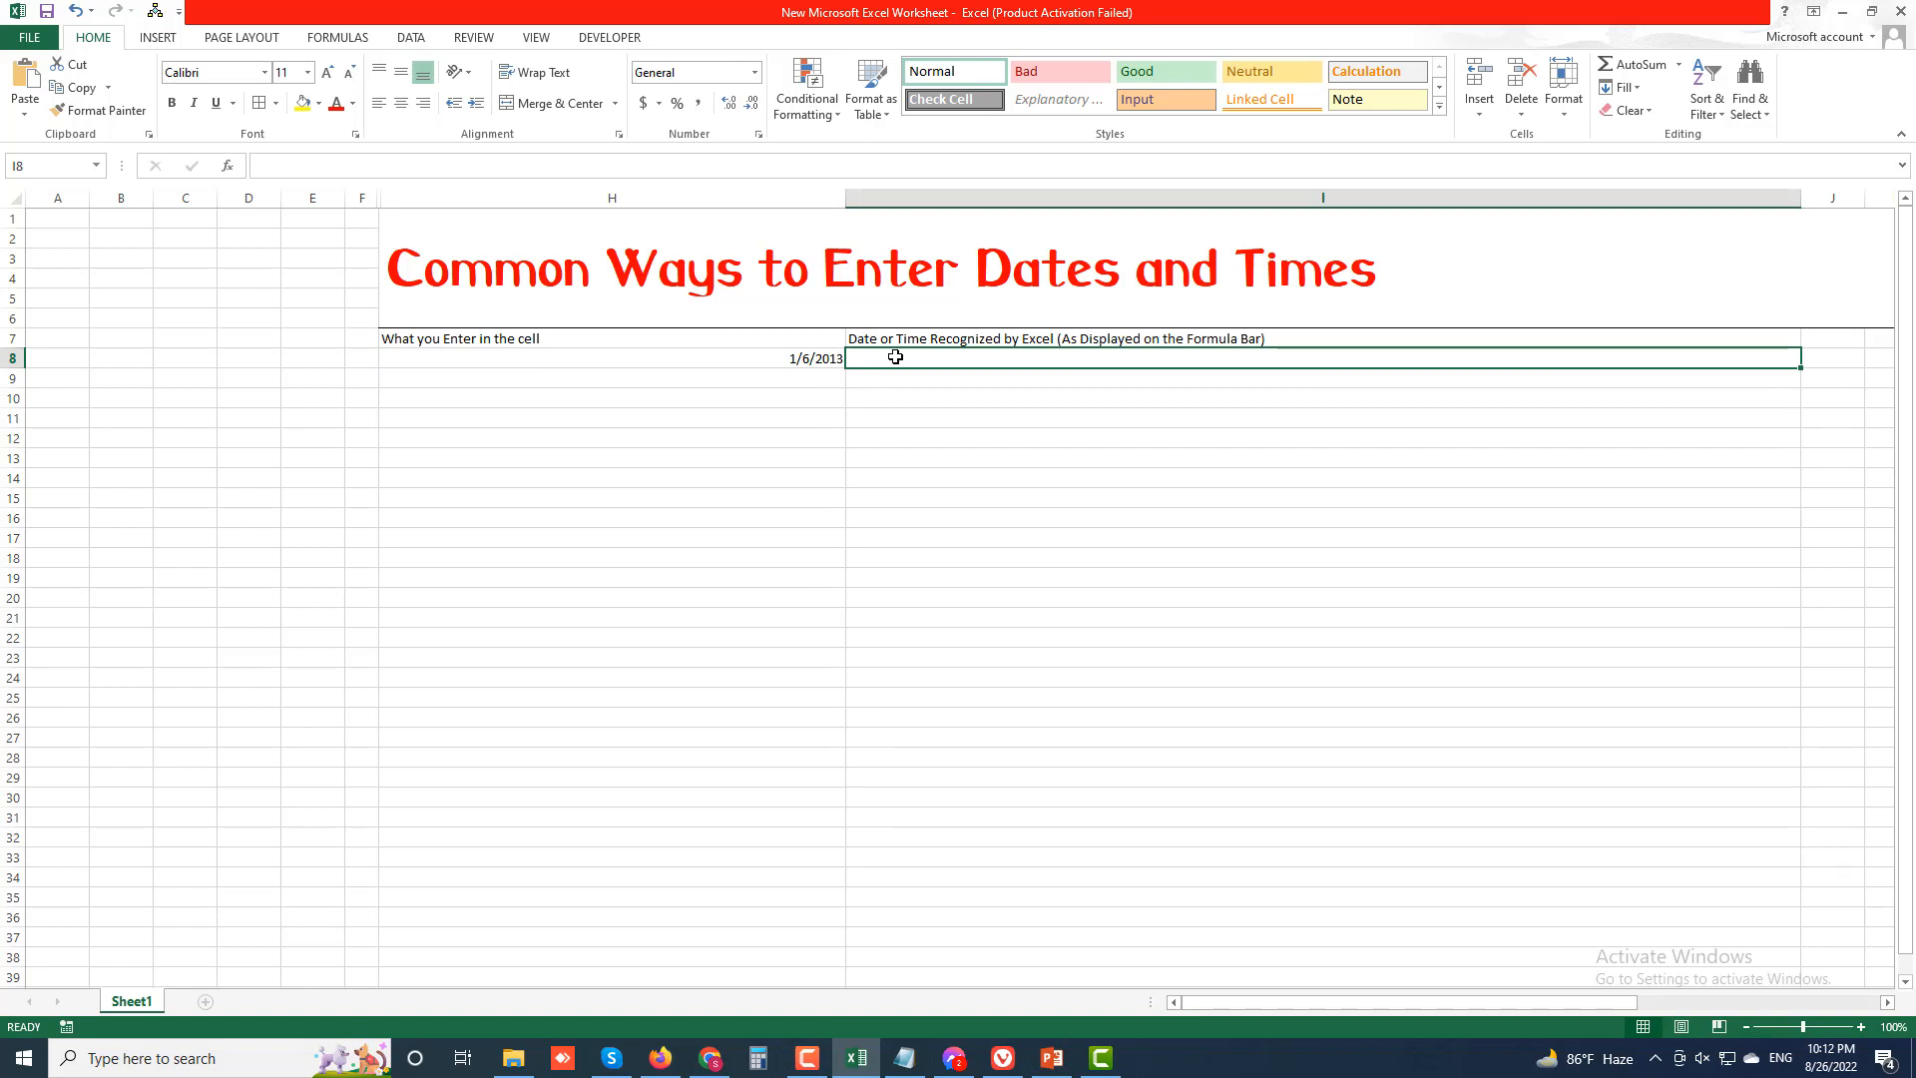
{"action": "type", "text": "J"}
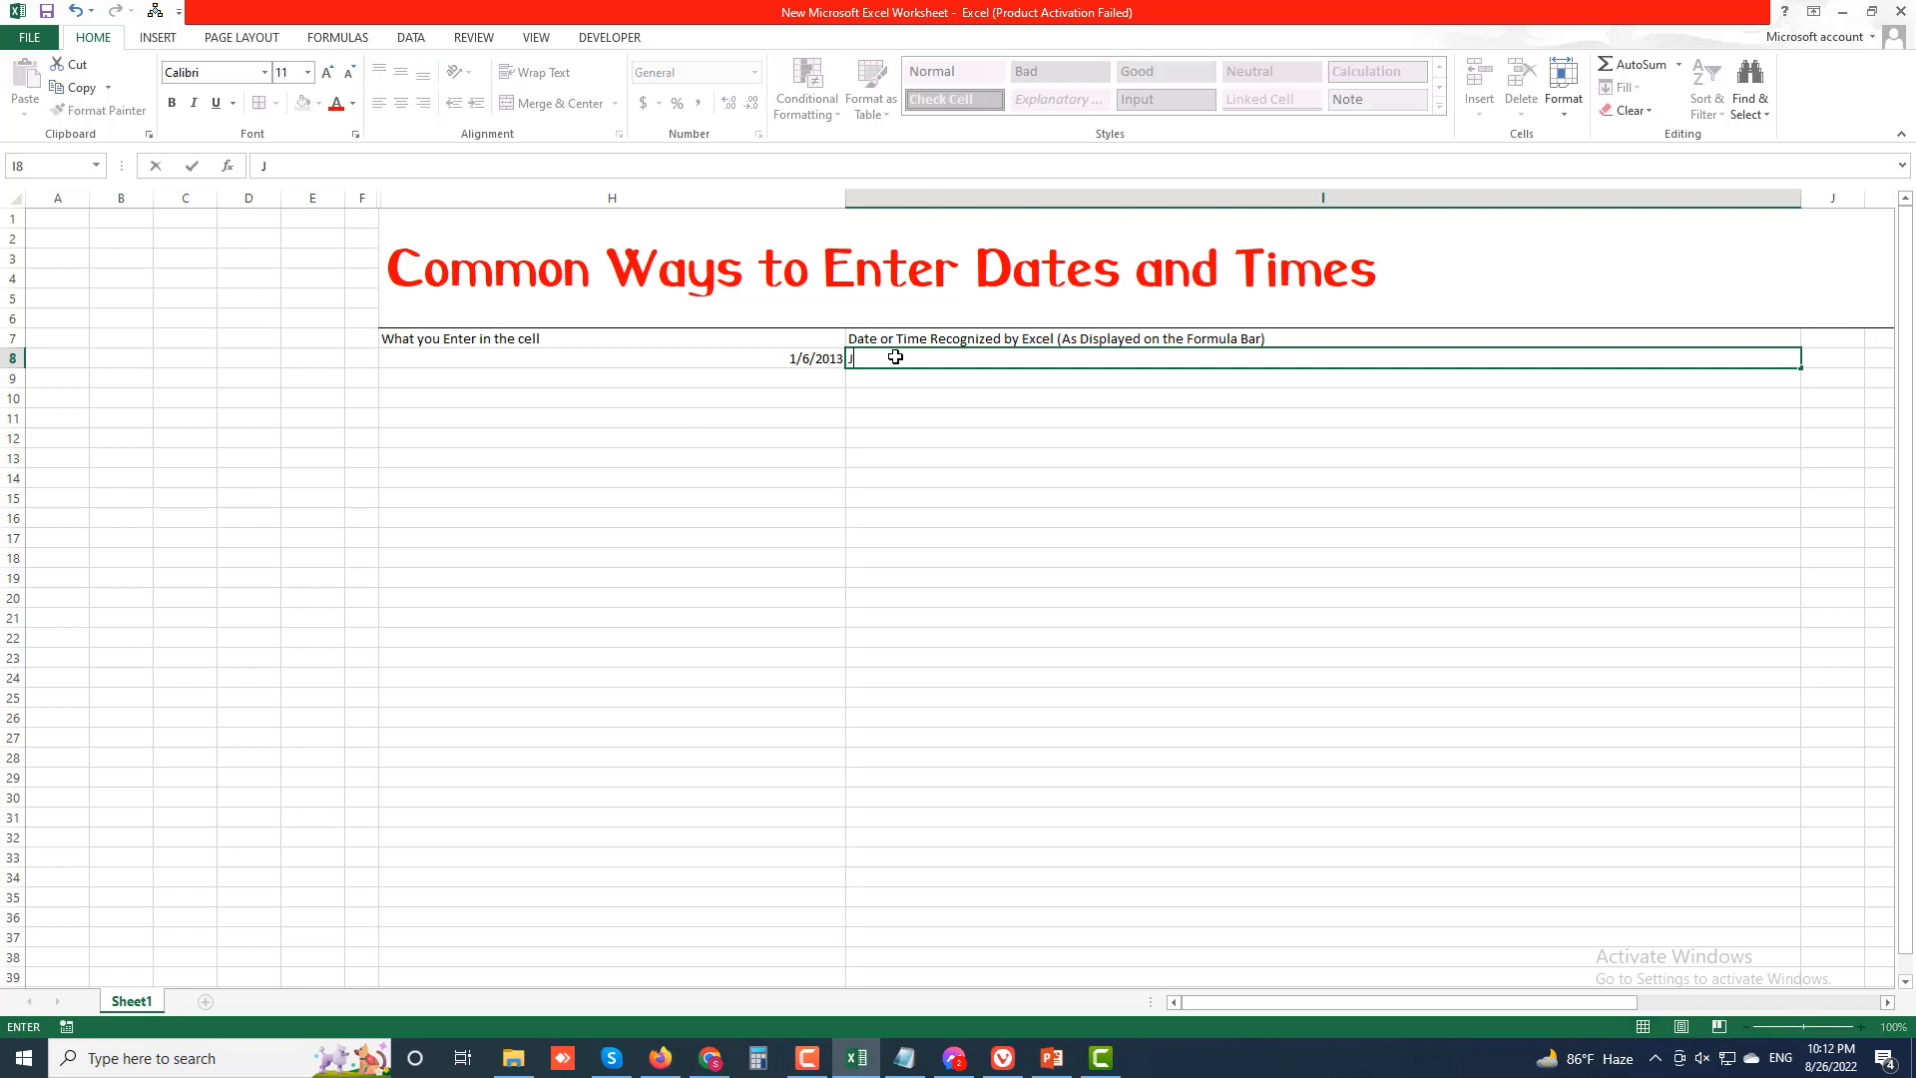
{"action": "type", "text": "anuary"}
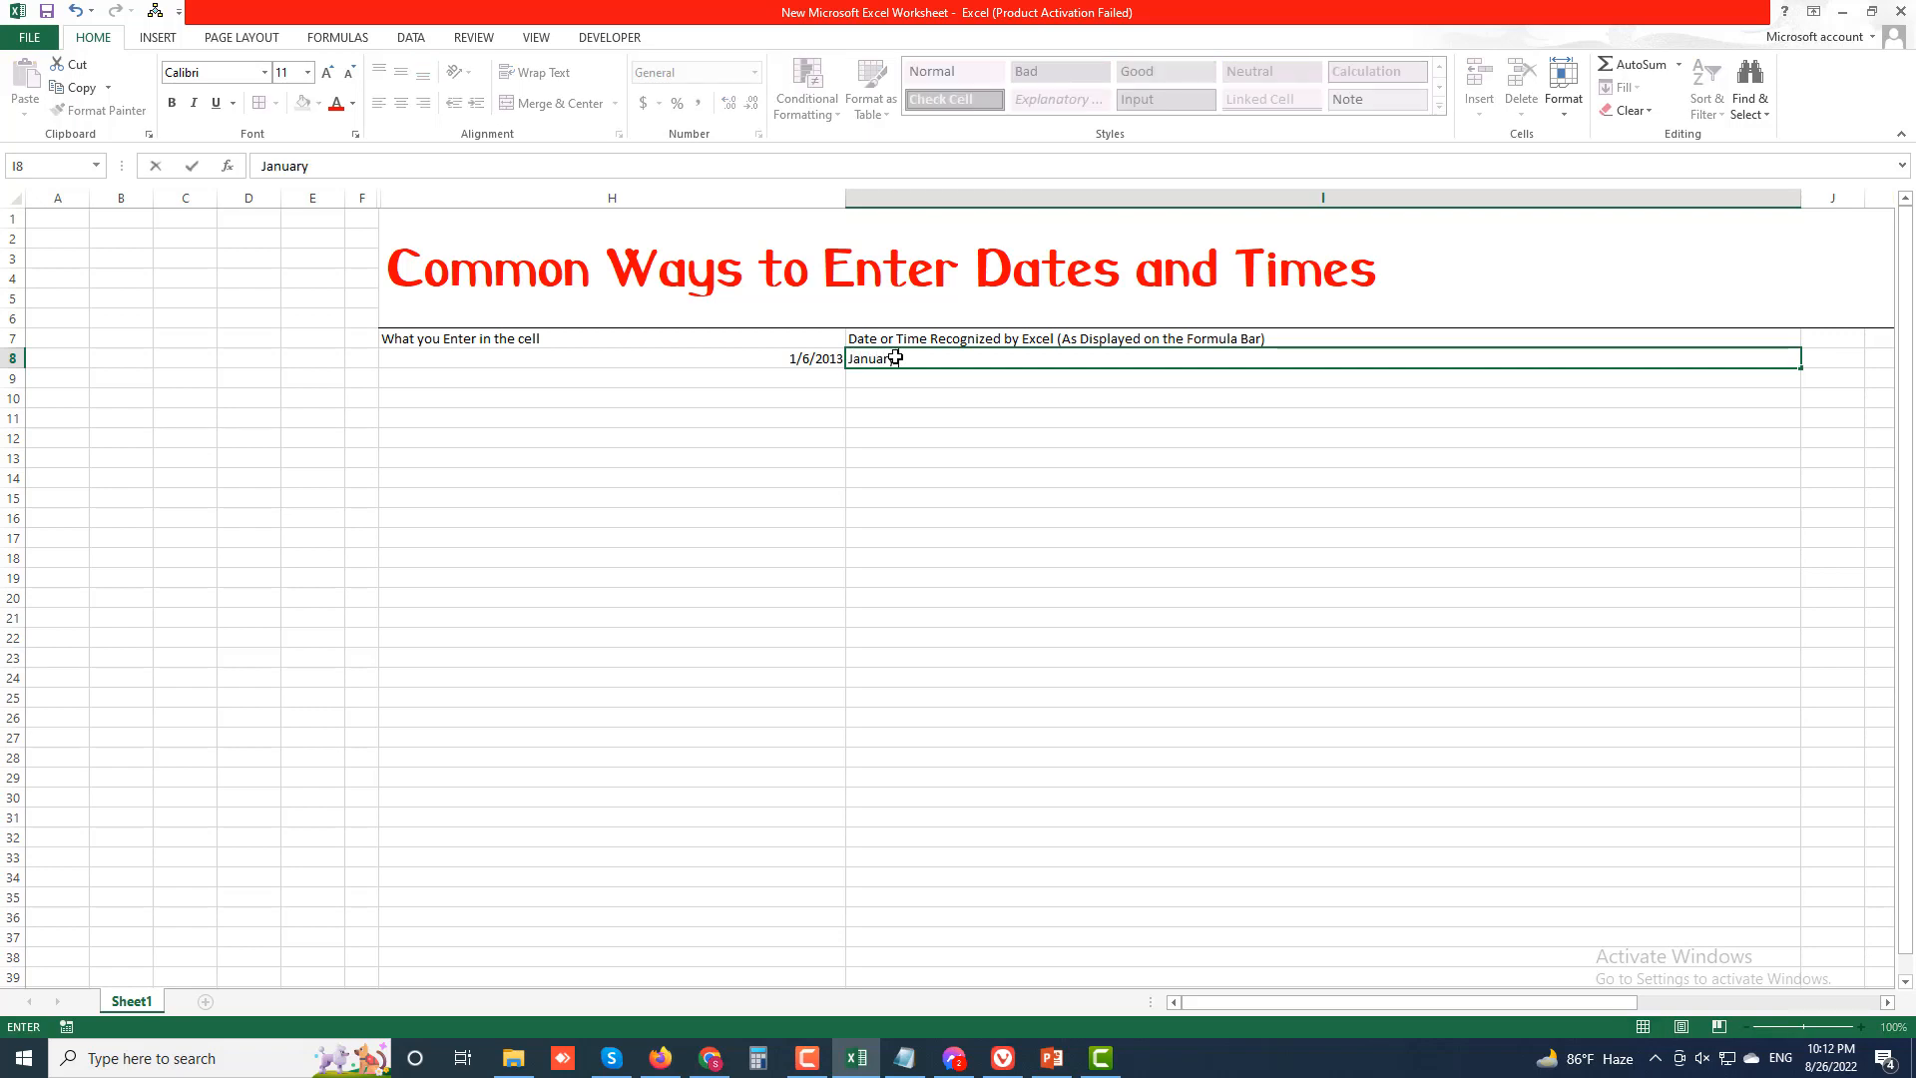
{"action": "type", "text": " 6, 2013"}
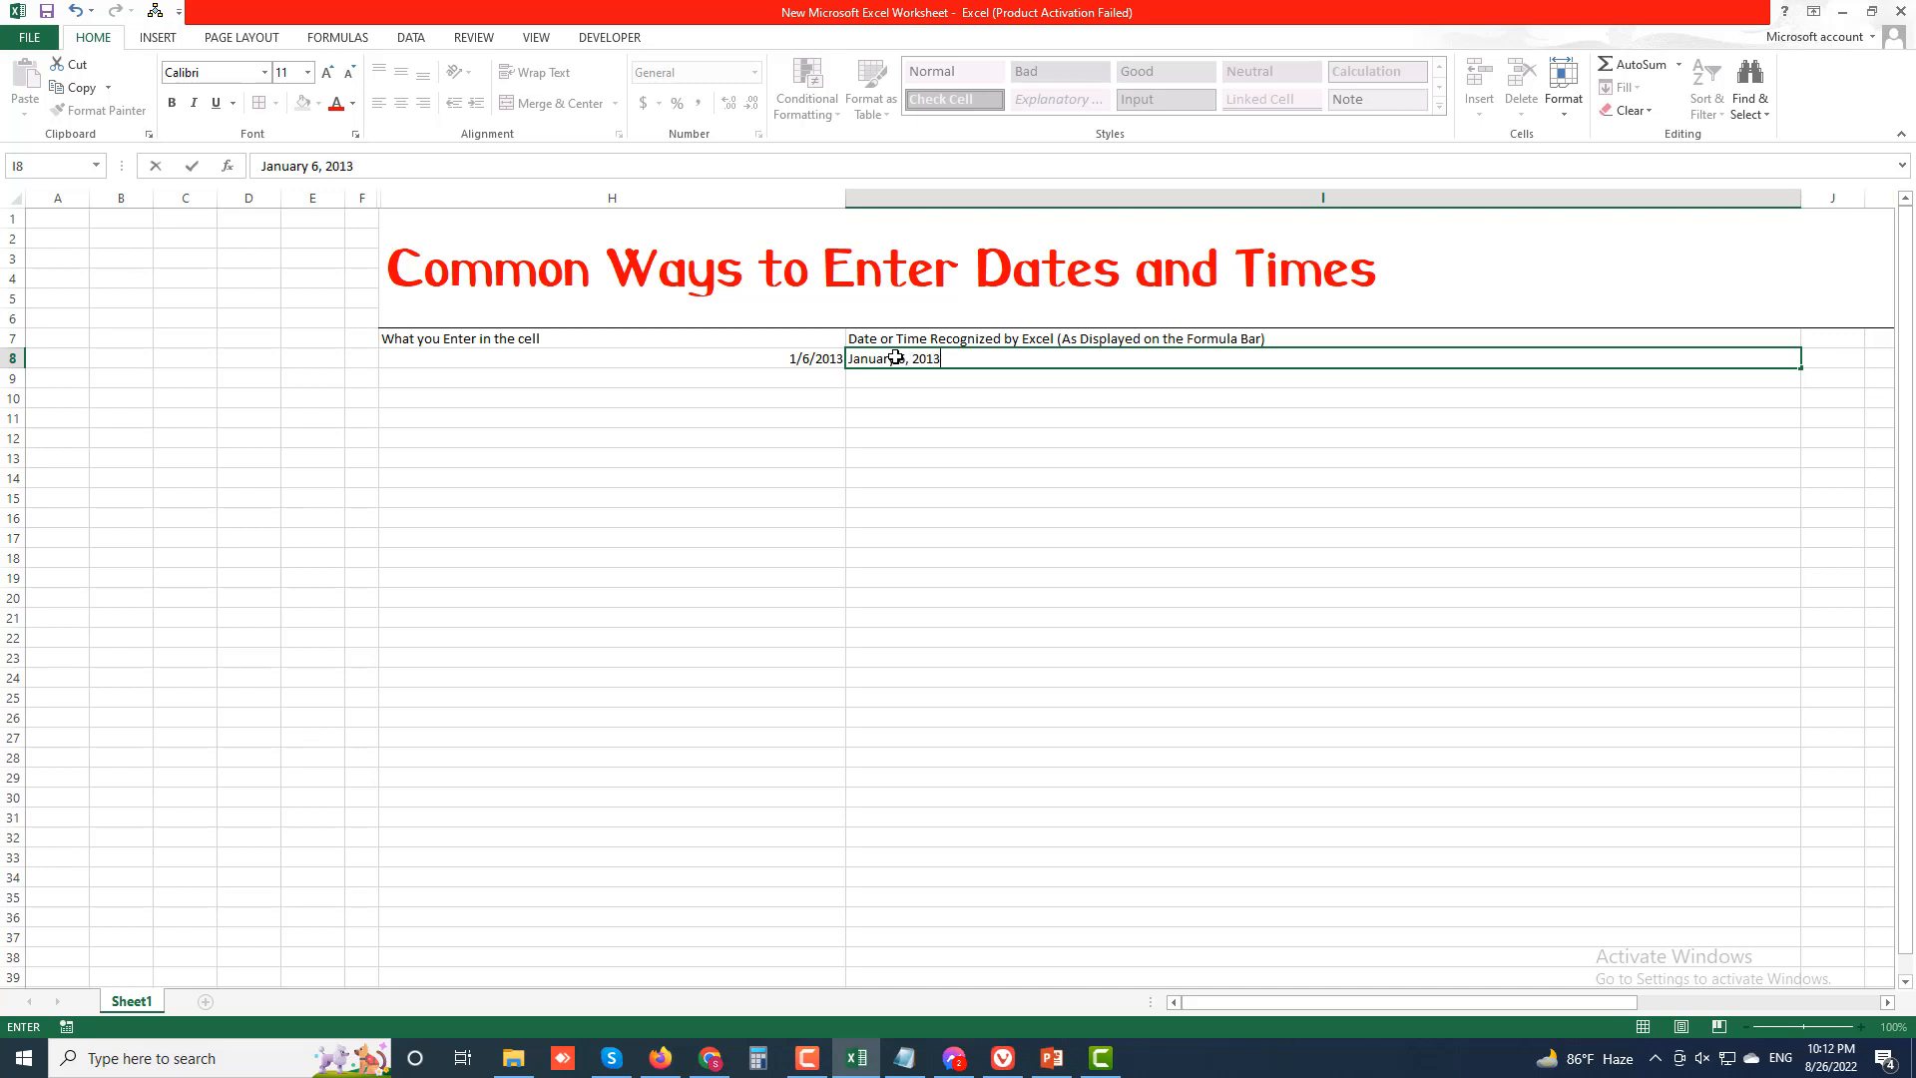
{"action": "key", "text": "Return"}
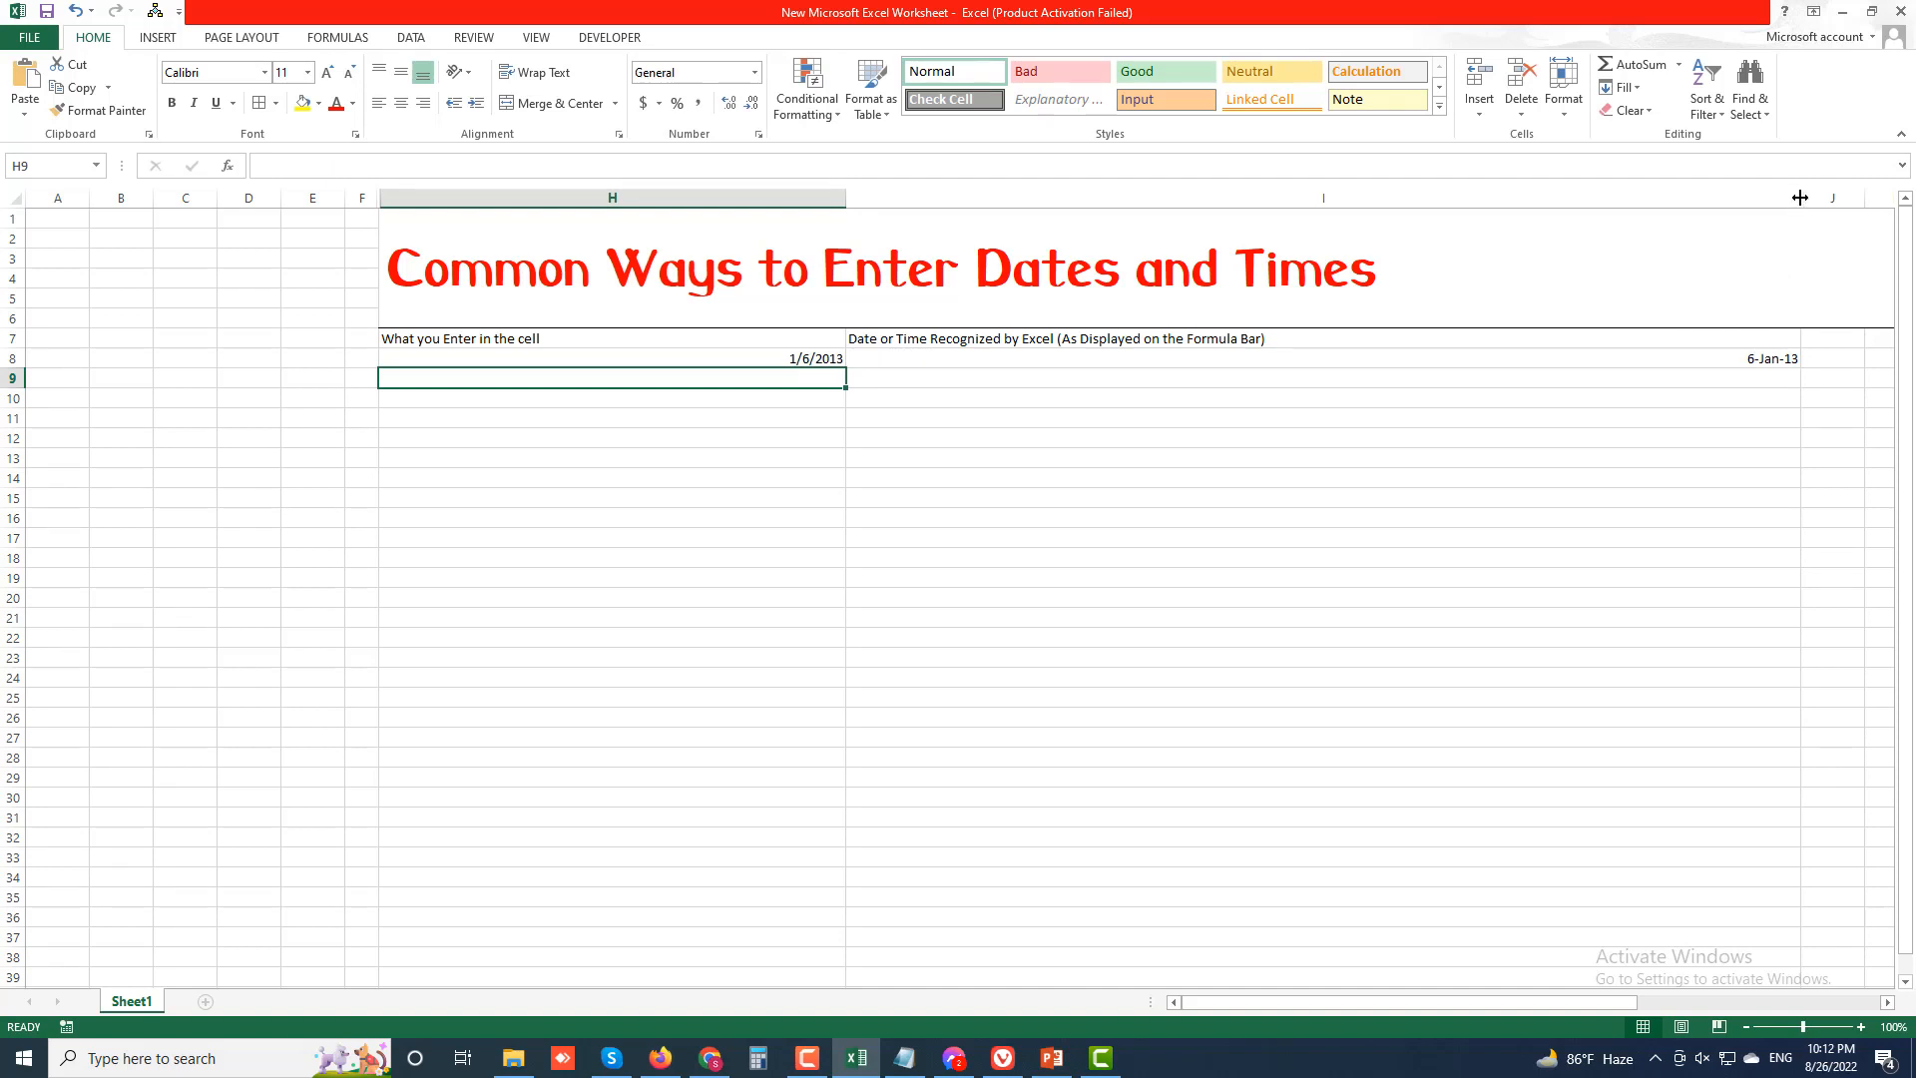
{"action": "left_click_drag", "start_coordinate": [1801, 197], "coordinate": [1303, 222]}
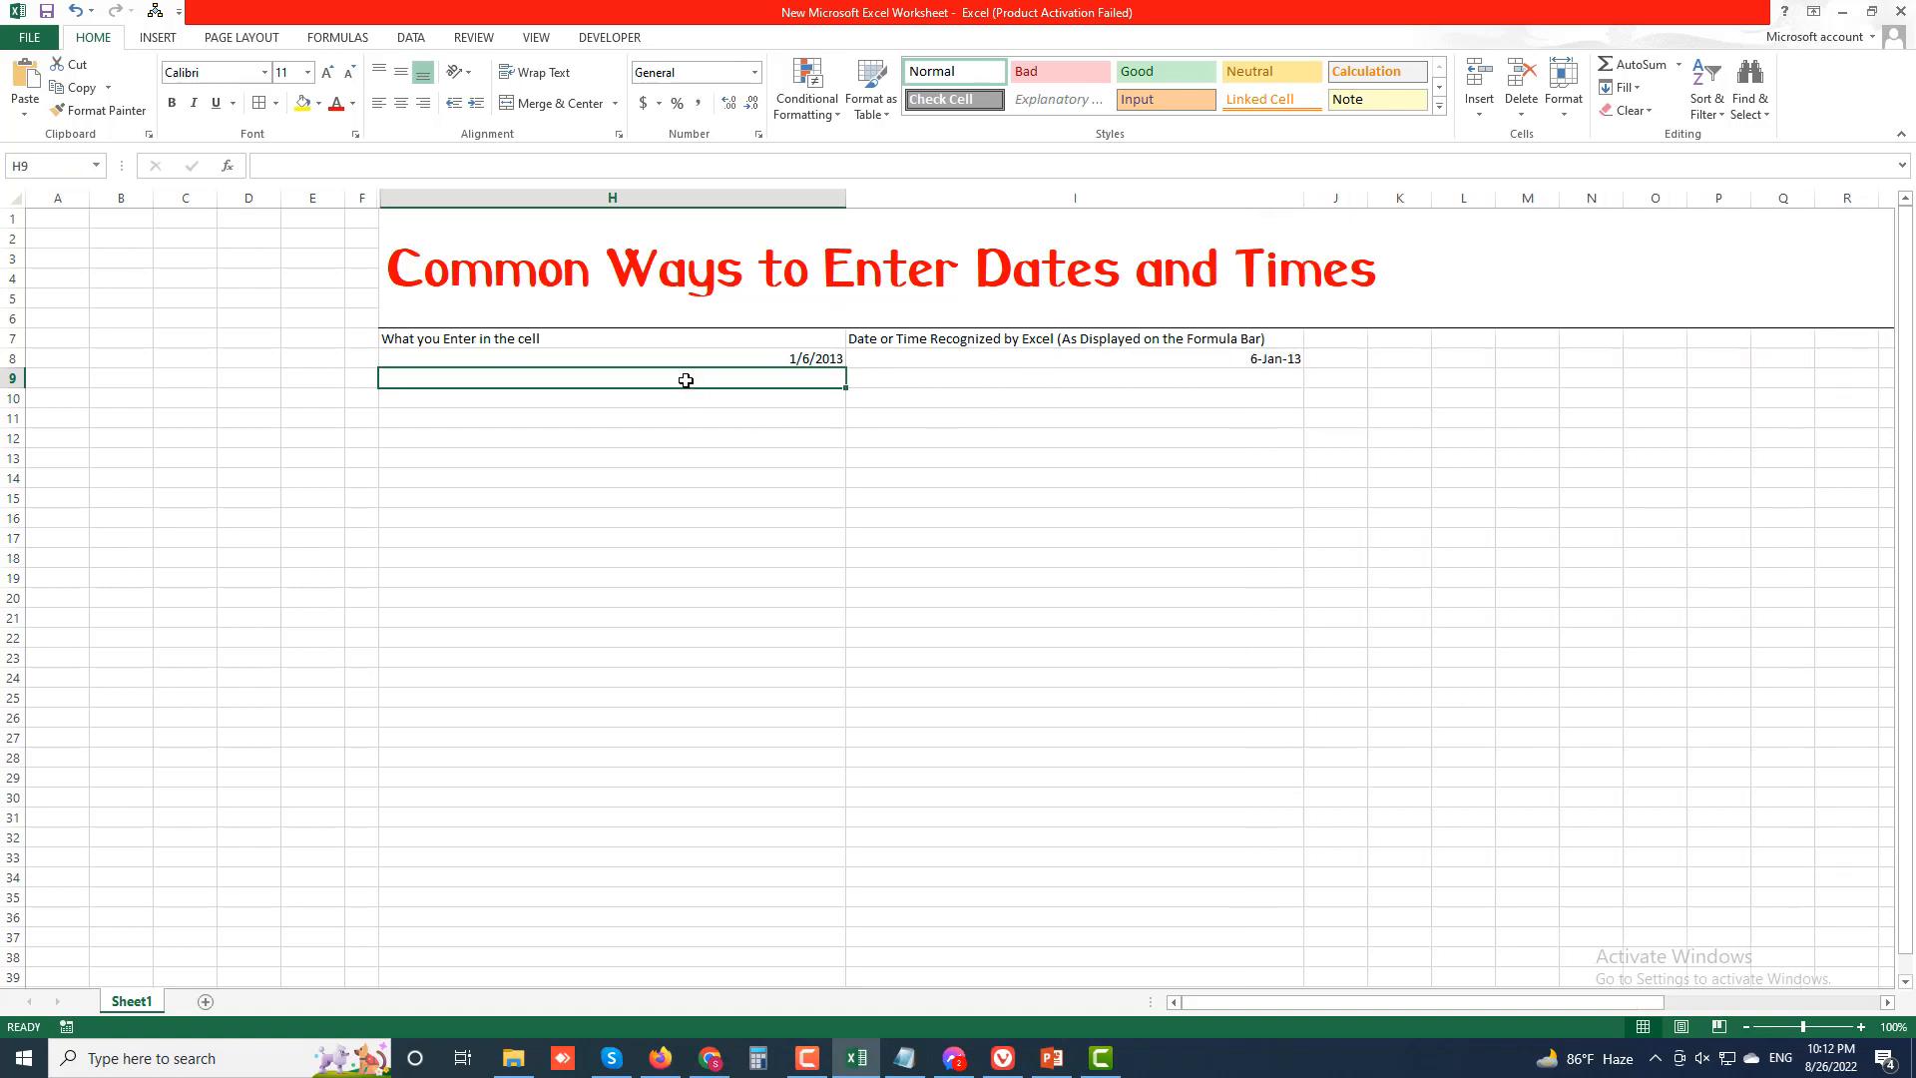
Step: Fill row 9 with the short-year example: 1/6/13 in H9 and January 6, 2013 in I9
{"action": "type", "text": "1"}
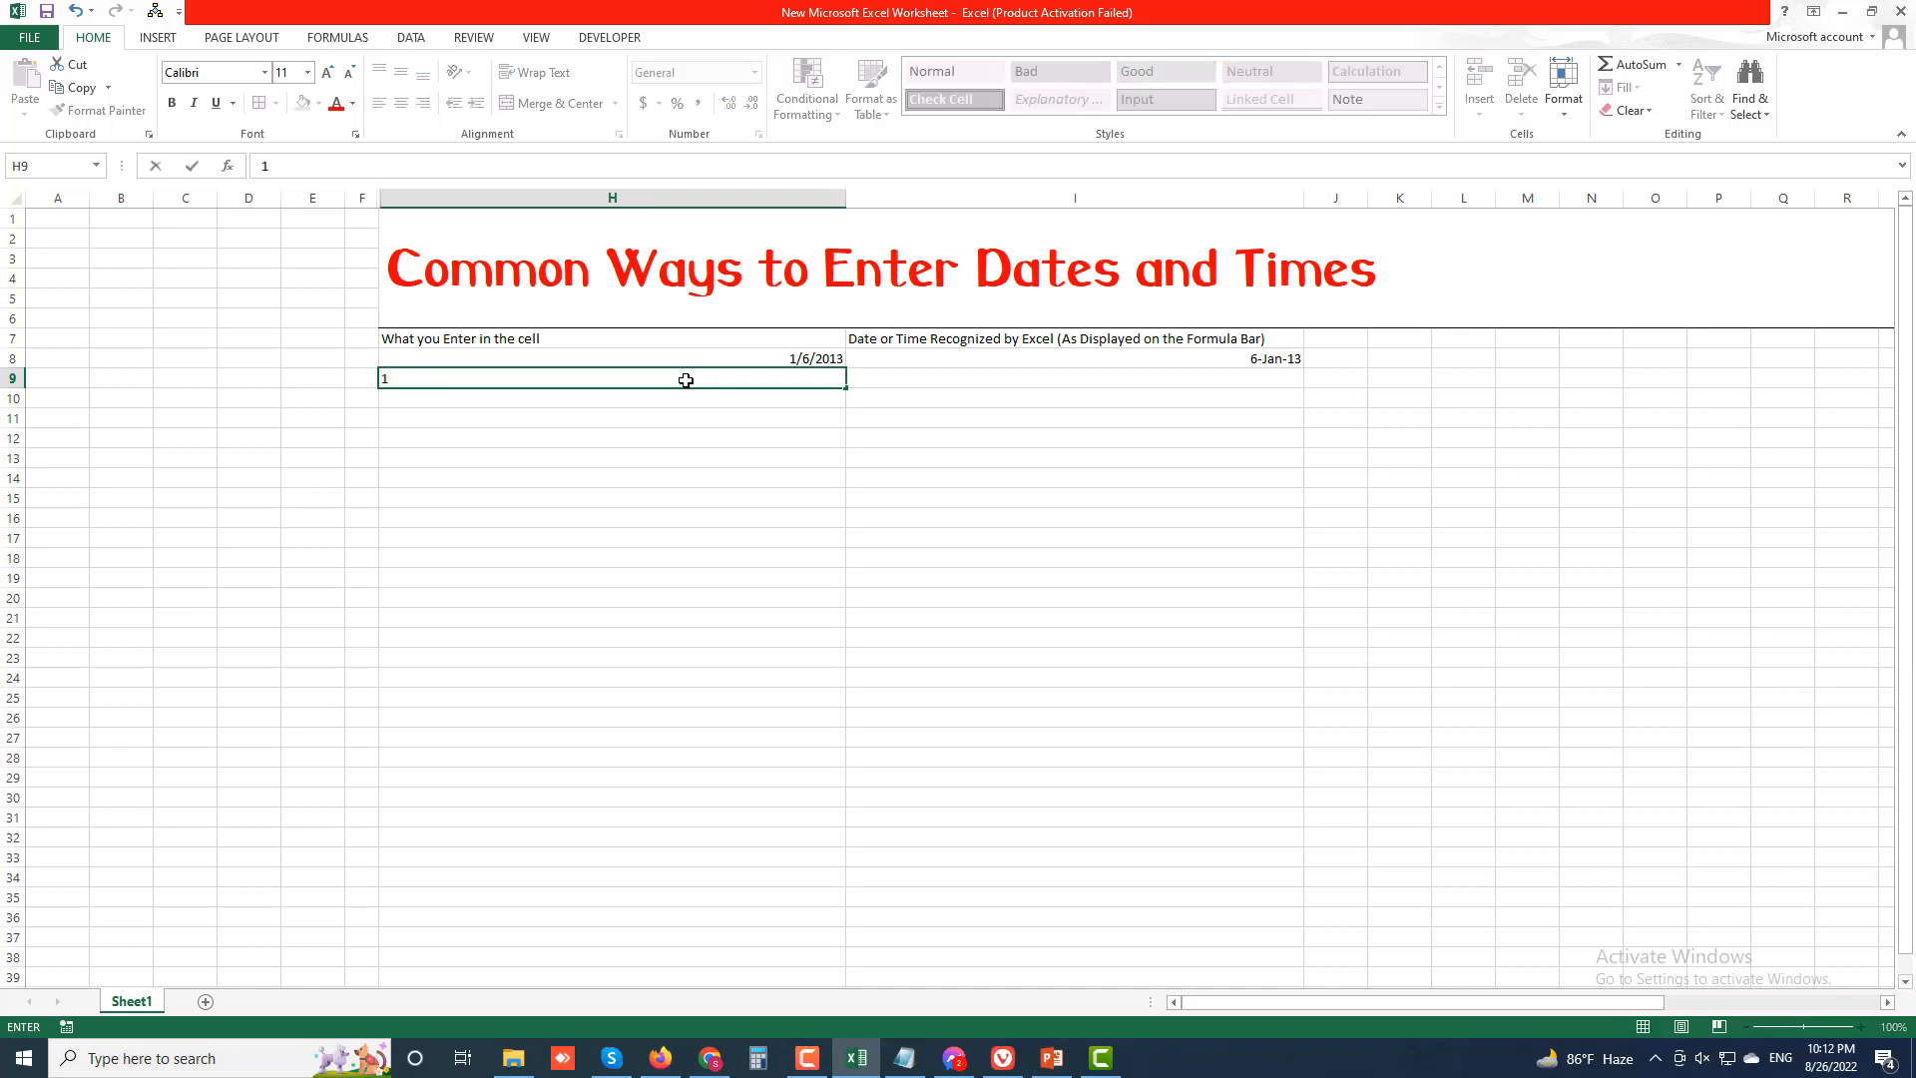
{"action": "type", "text": "/6/13"}
{"action": "key", "text": "Return"}
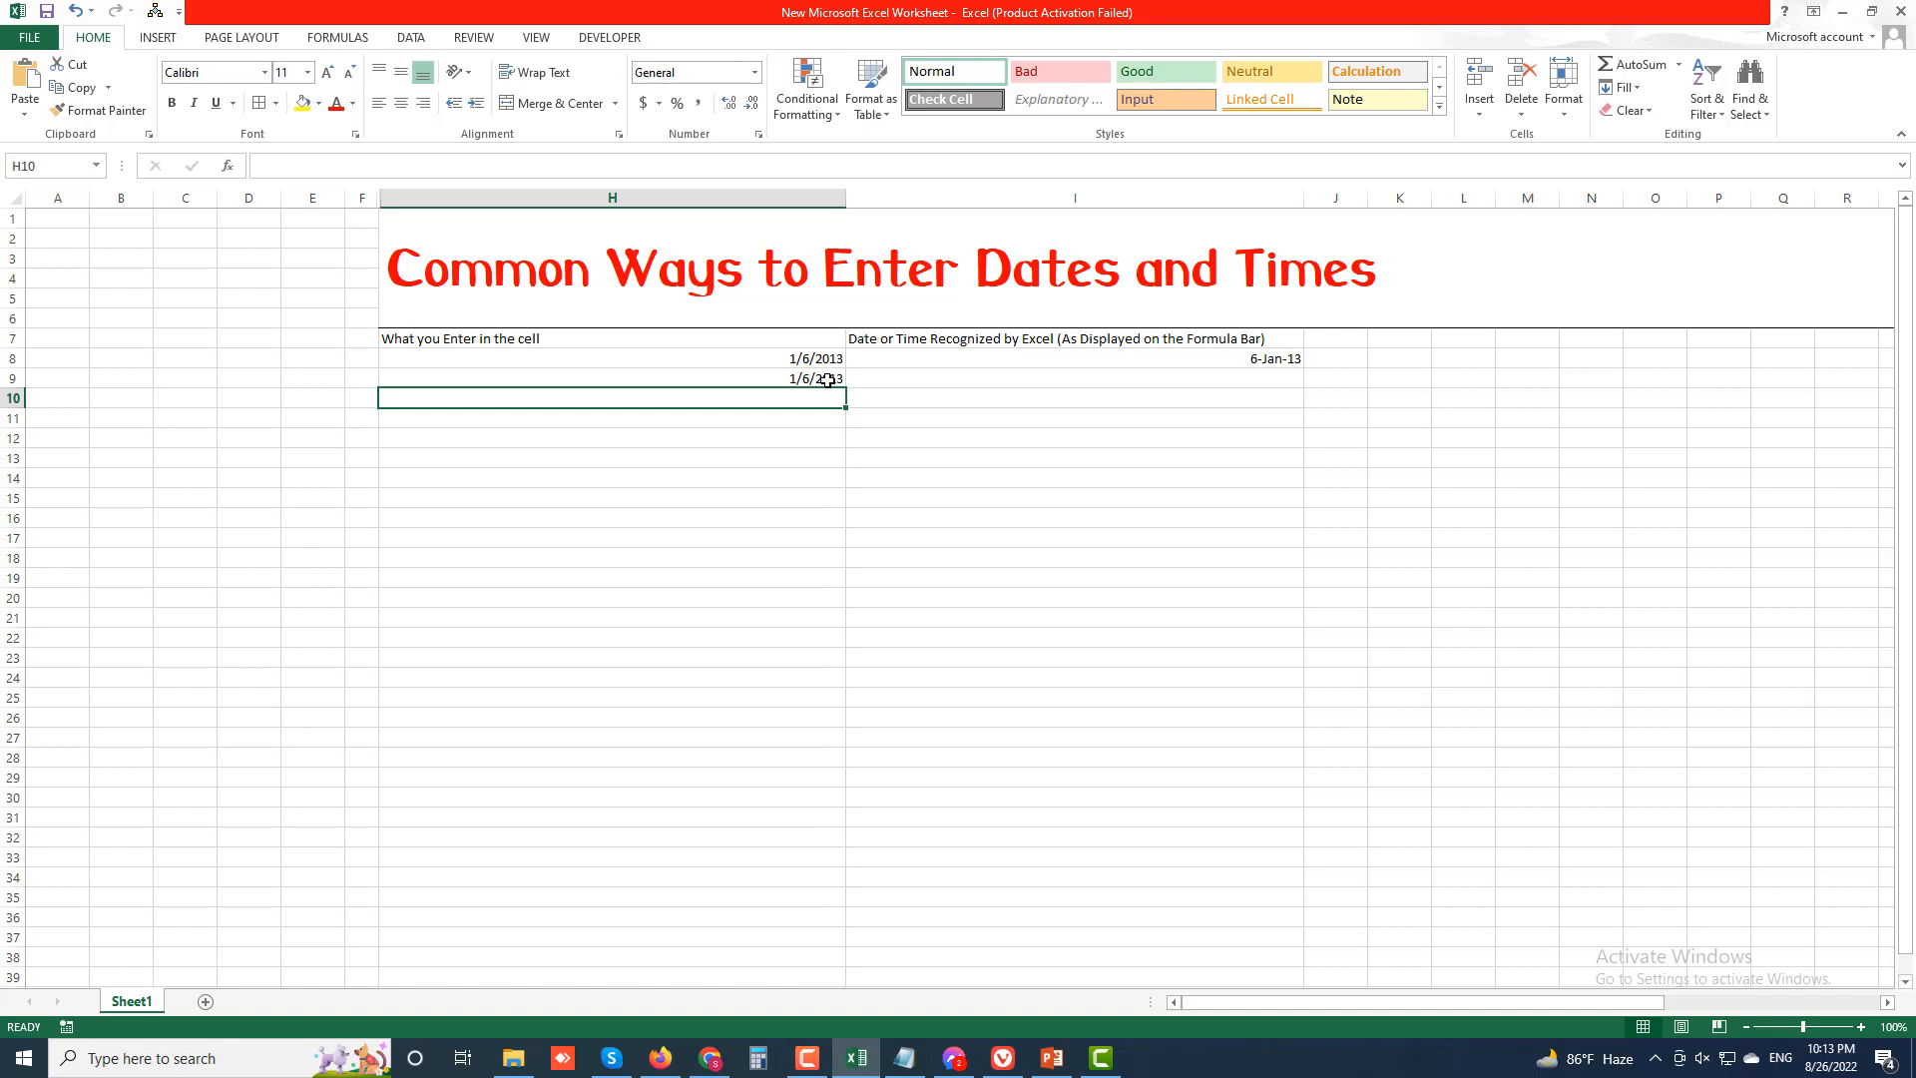
{"action": "left_click", "coordinate": [887, 370]}
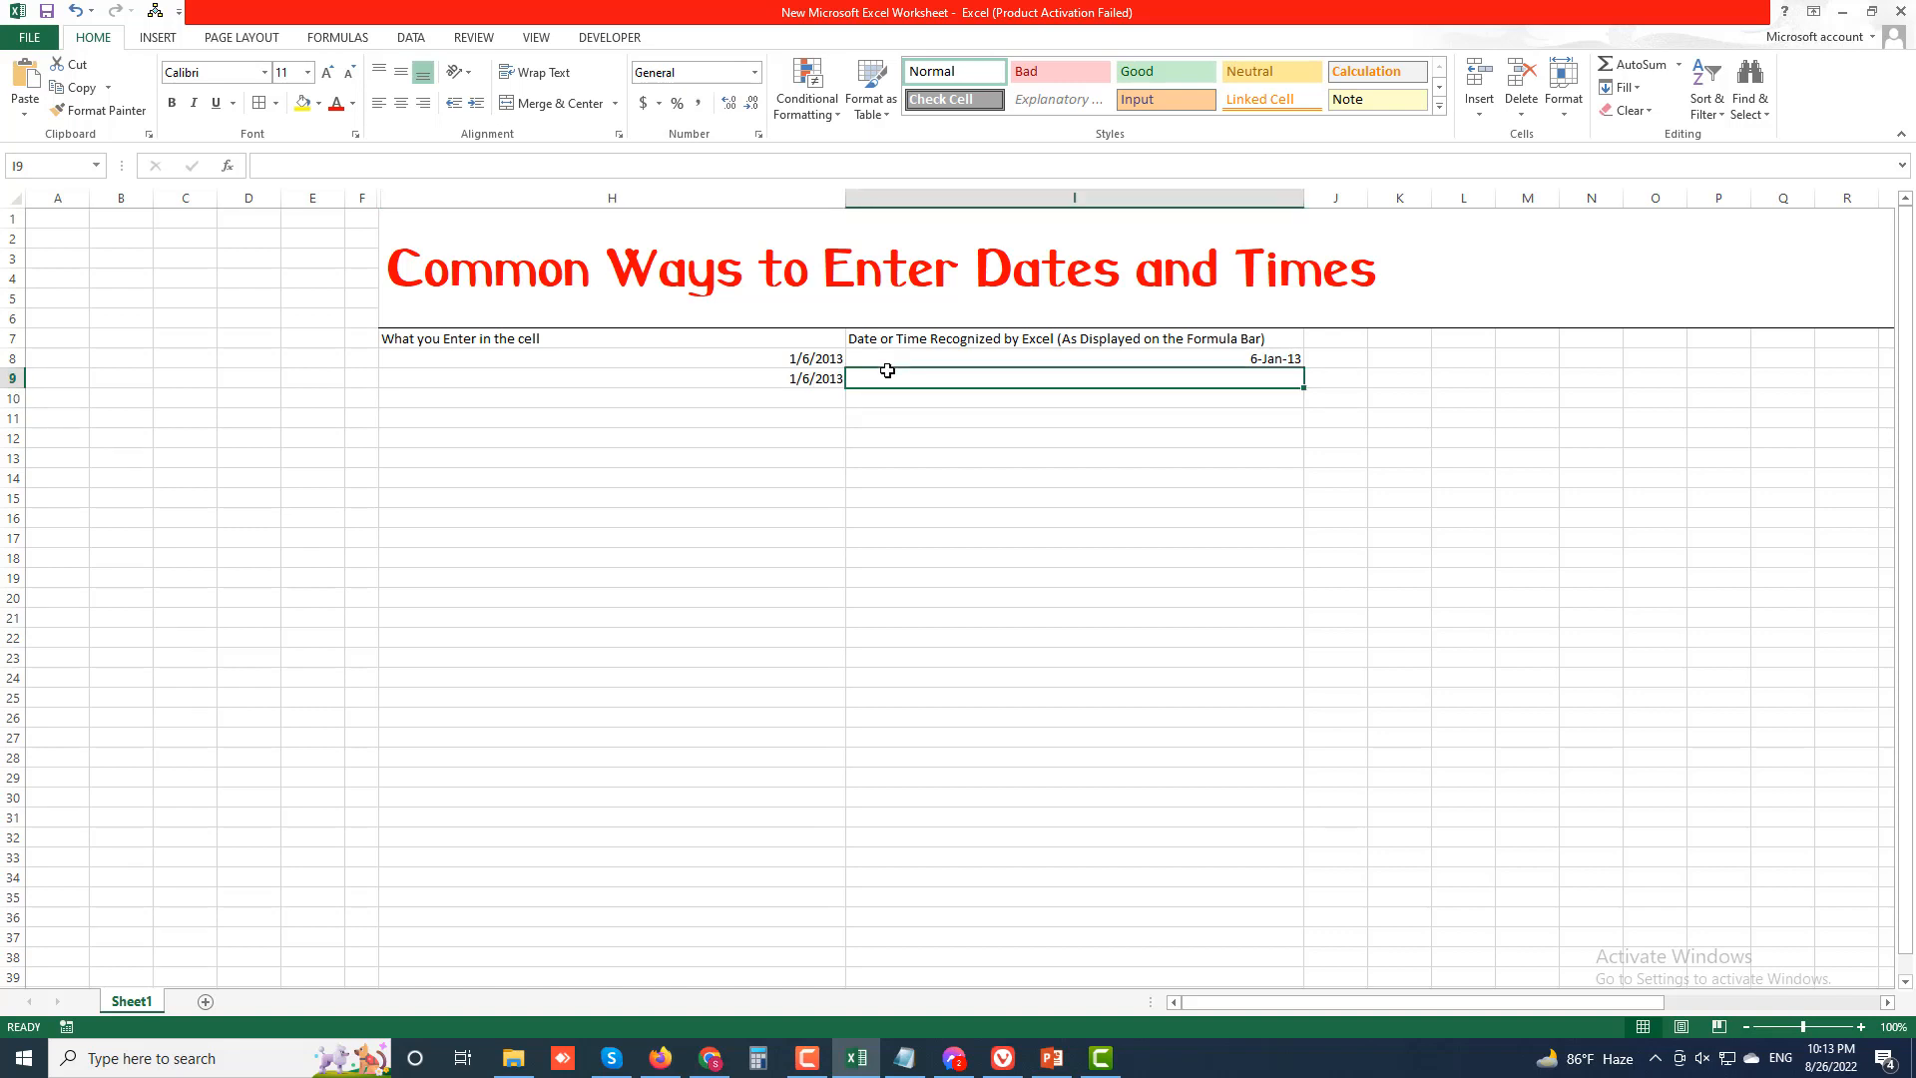
{"action": "type", "text": "Januar"}
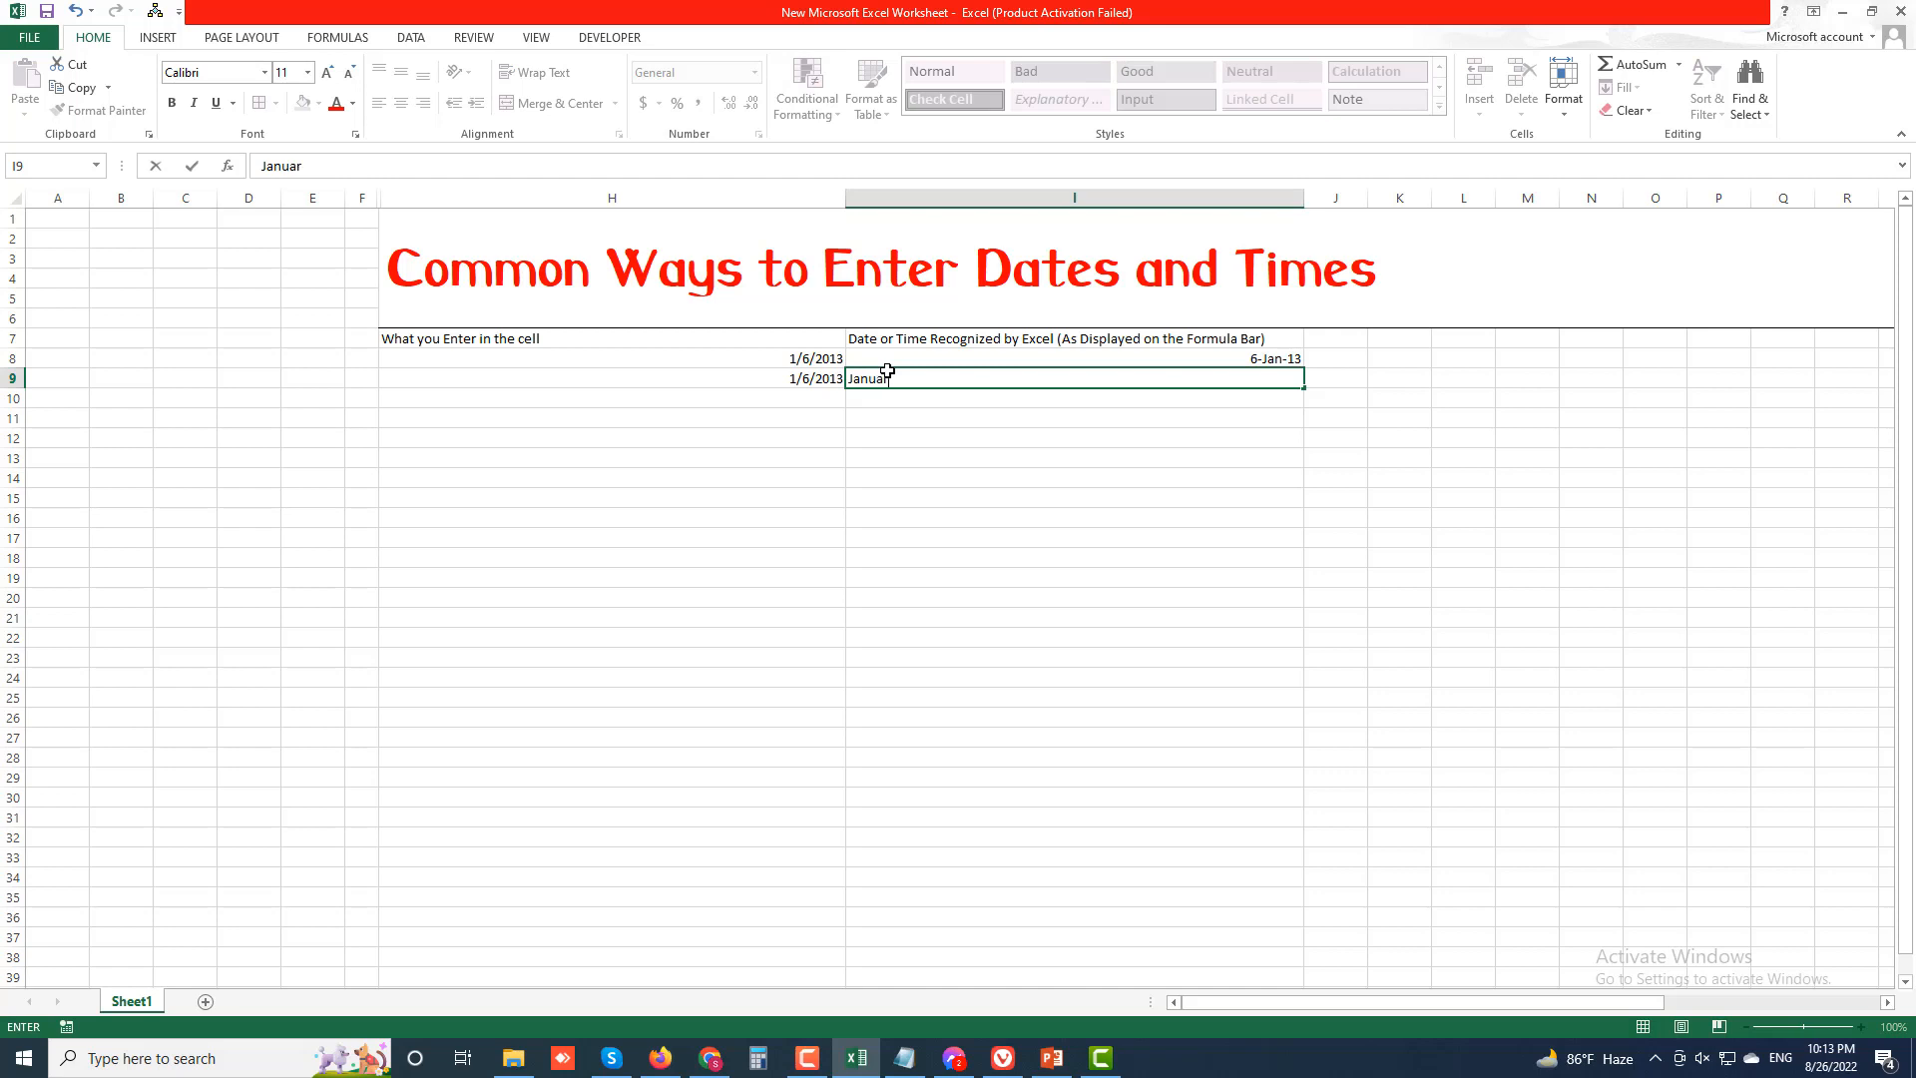
{"action": "type", "text": "y 6, 2013"}
{"action": "key", "text": "Return"}
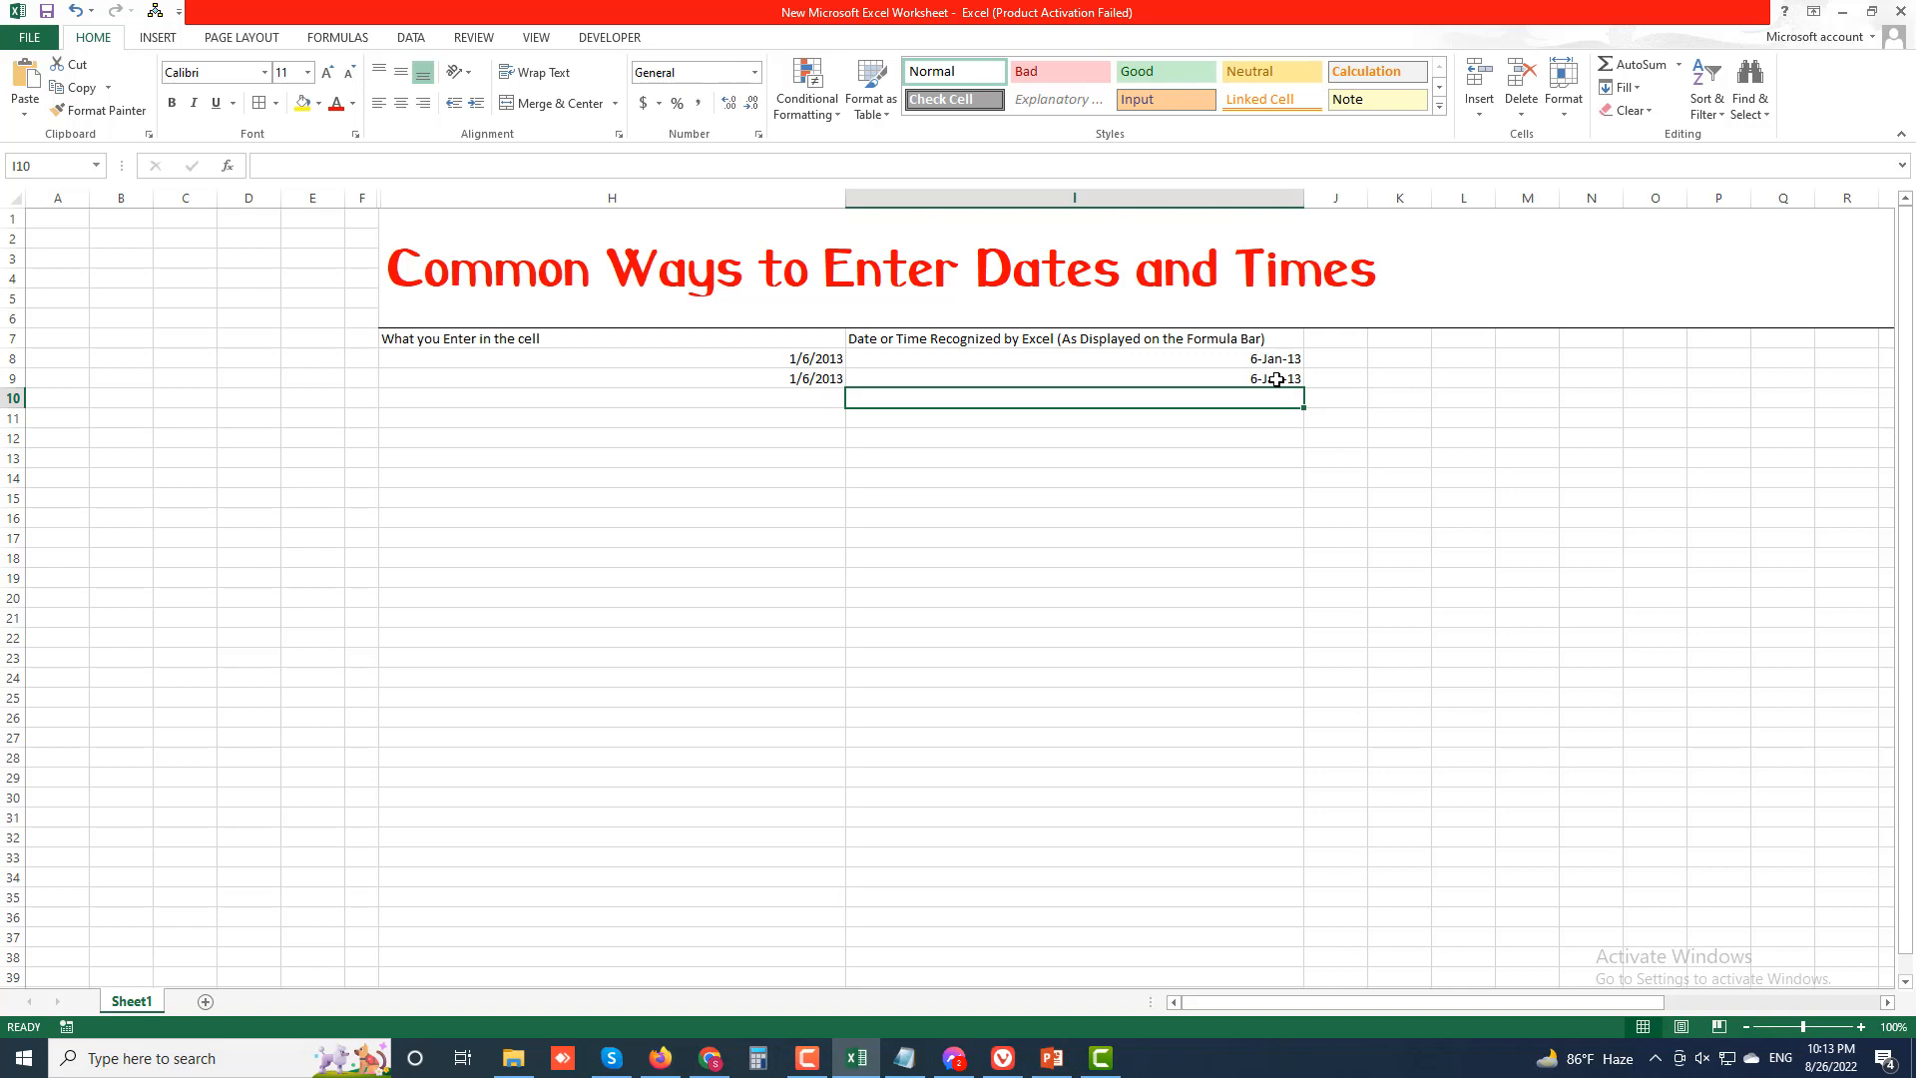
Step: Enter the hyphenated date 1-6-13 in cell H10 and check it in the formula bar
{"action": "left_click", "coordinate": [805, 397]}
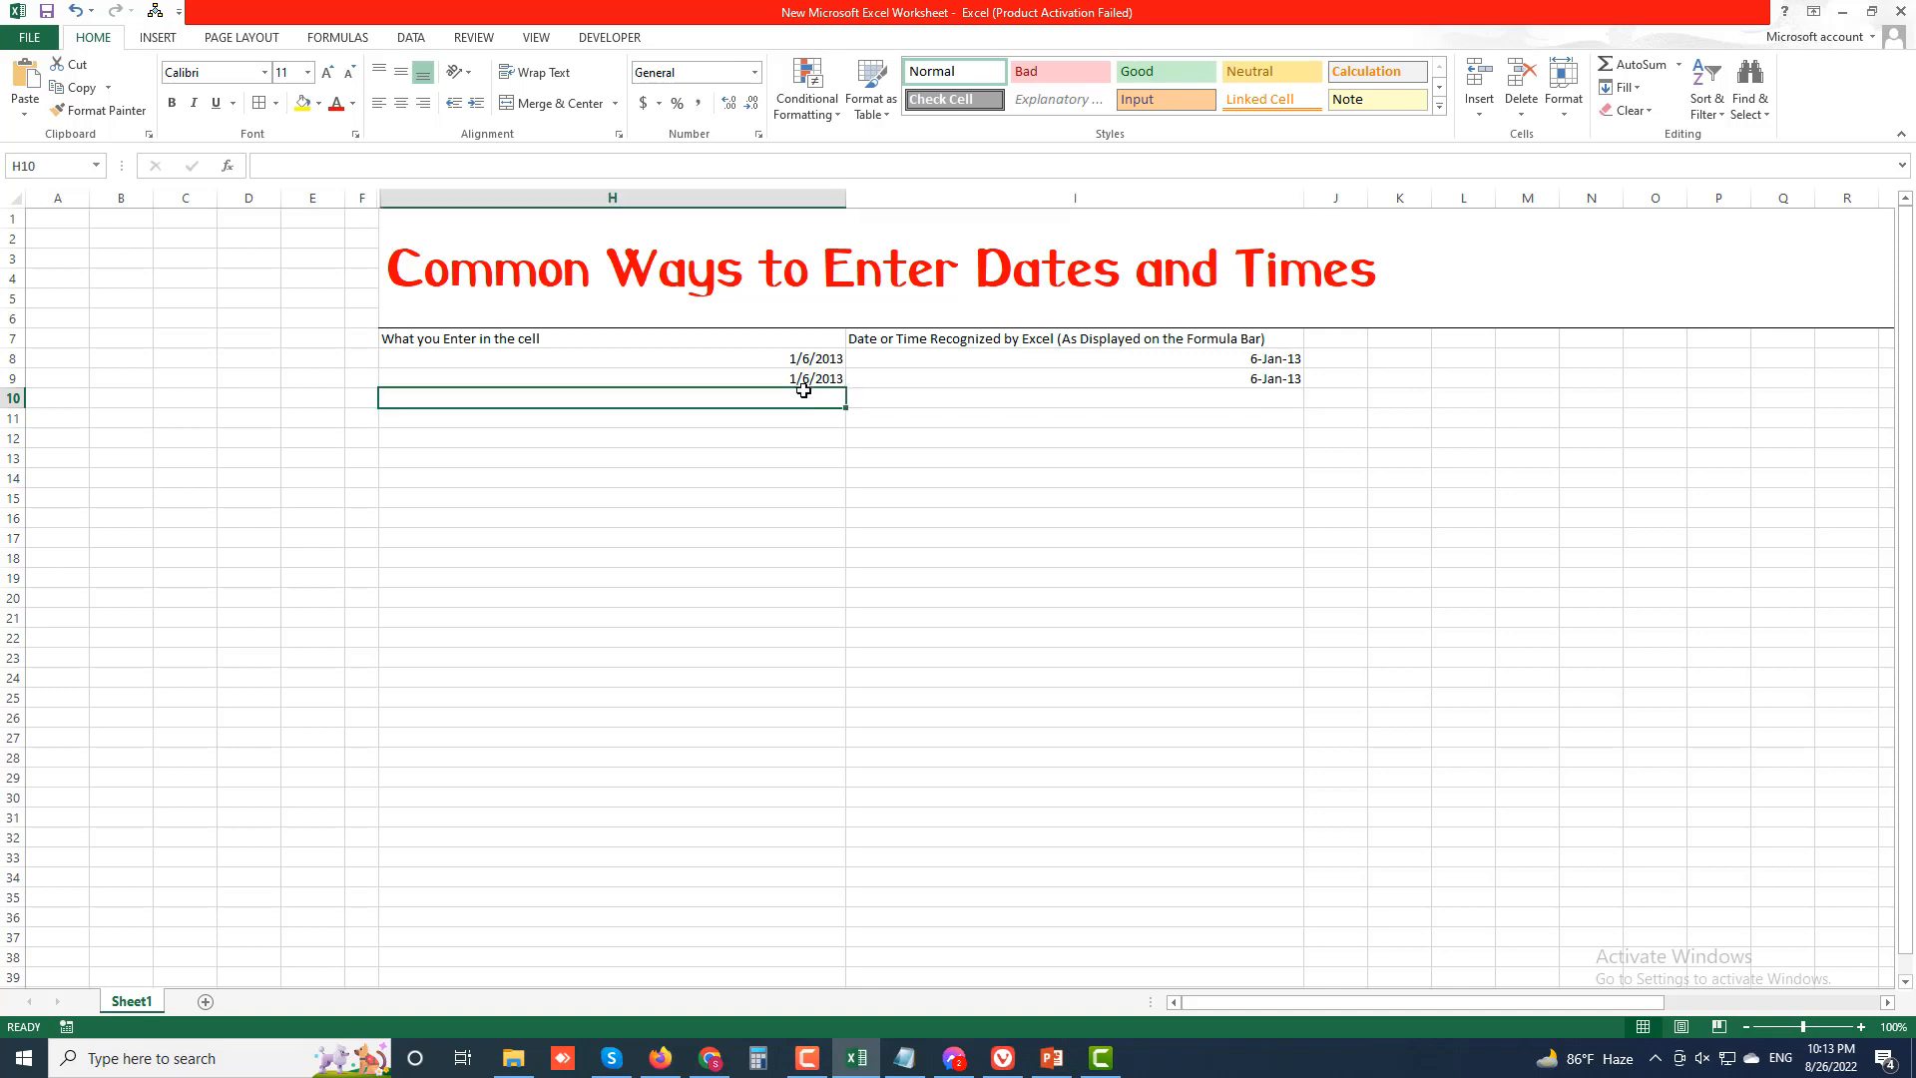
{"action": "type", "text": "1-"}
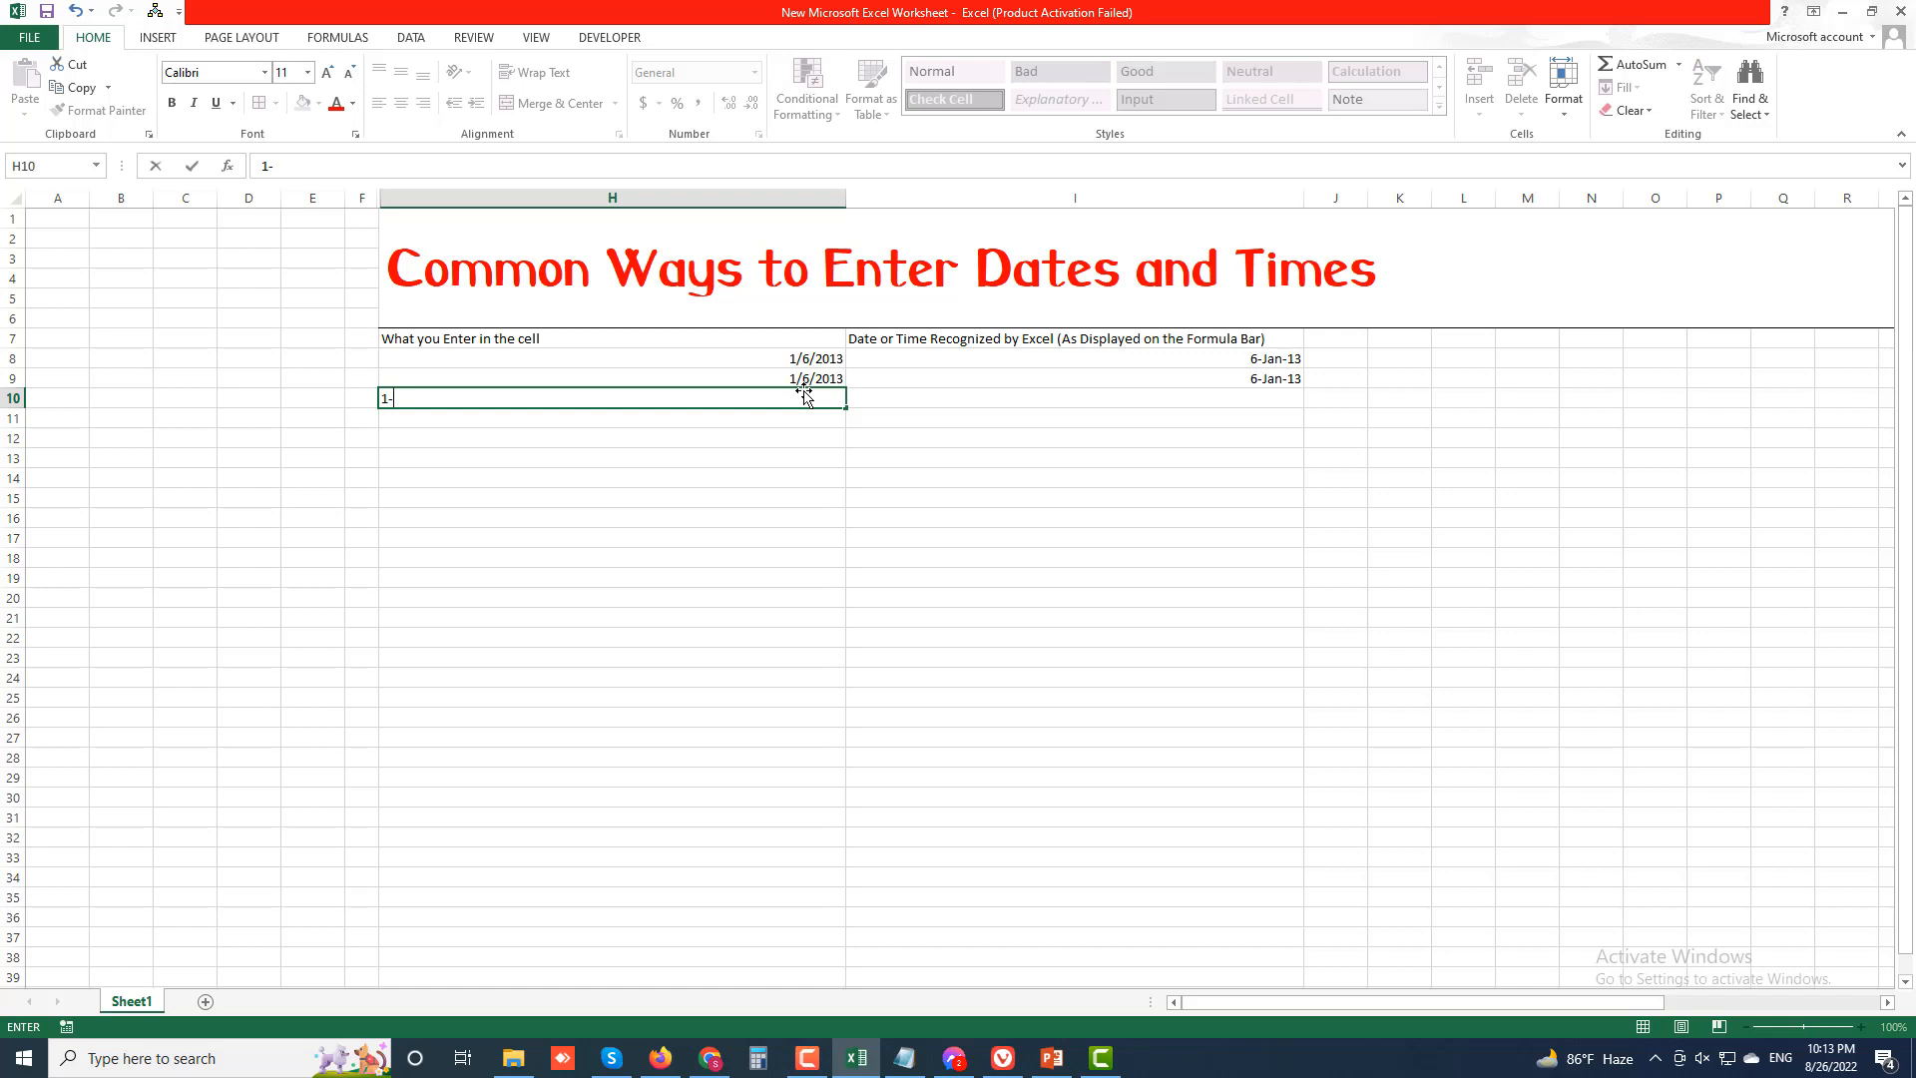
{"action": "type", "text": "6-13"}
{"action": "key", "text": "Return"}
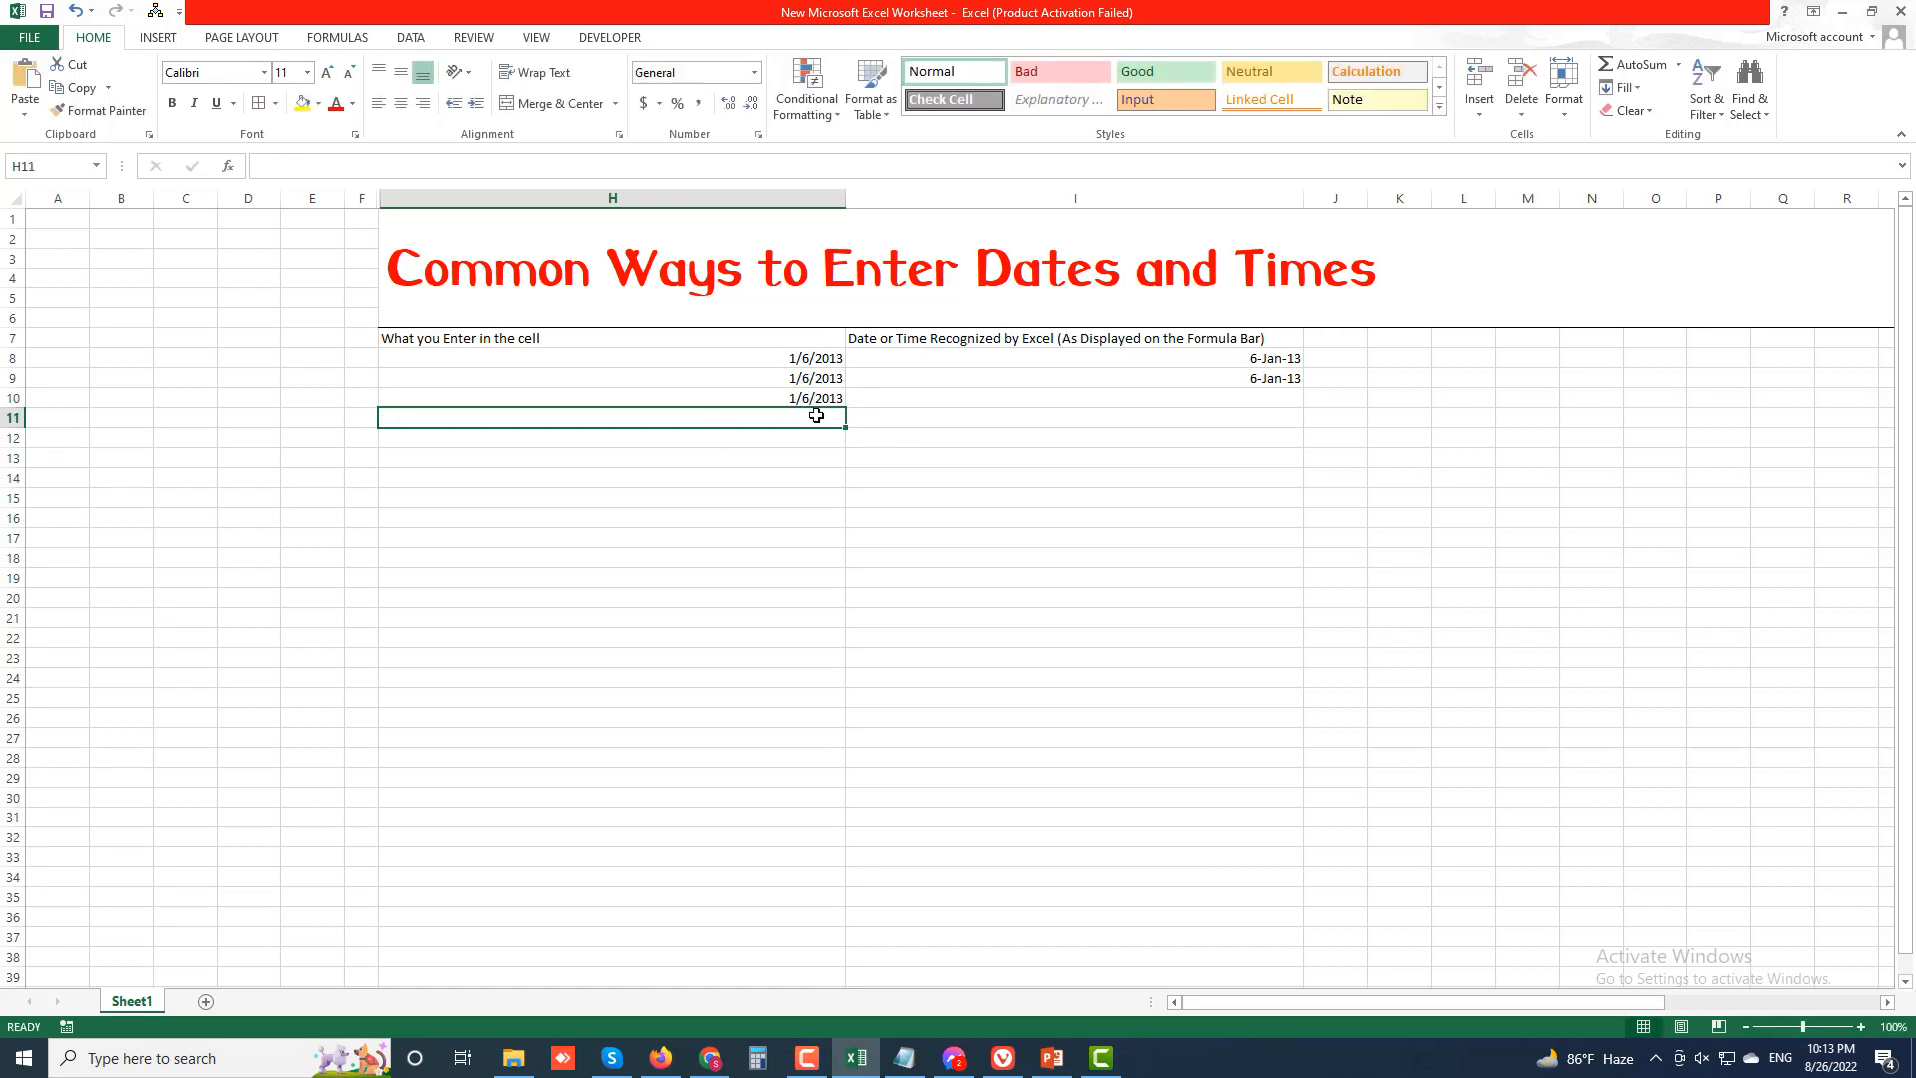
{"action": "left_click", "coordinate": [813, 396]}
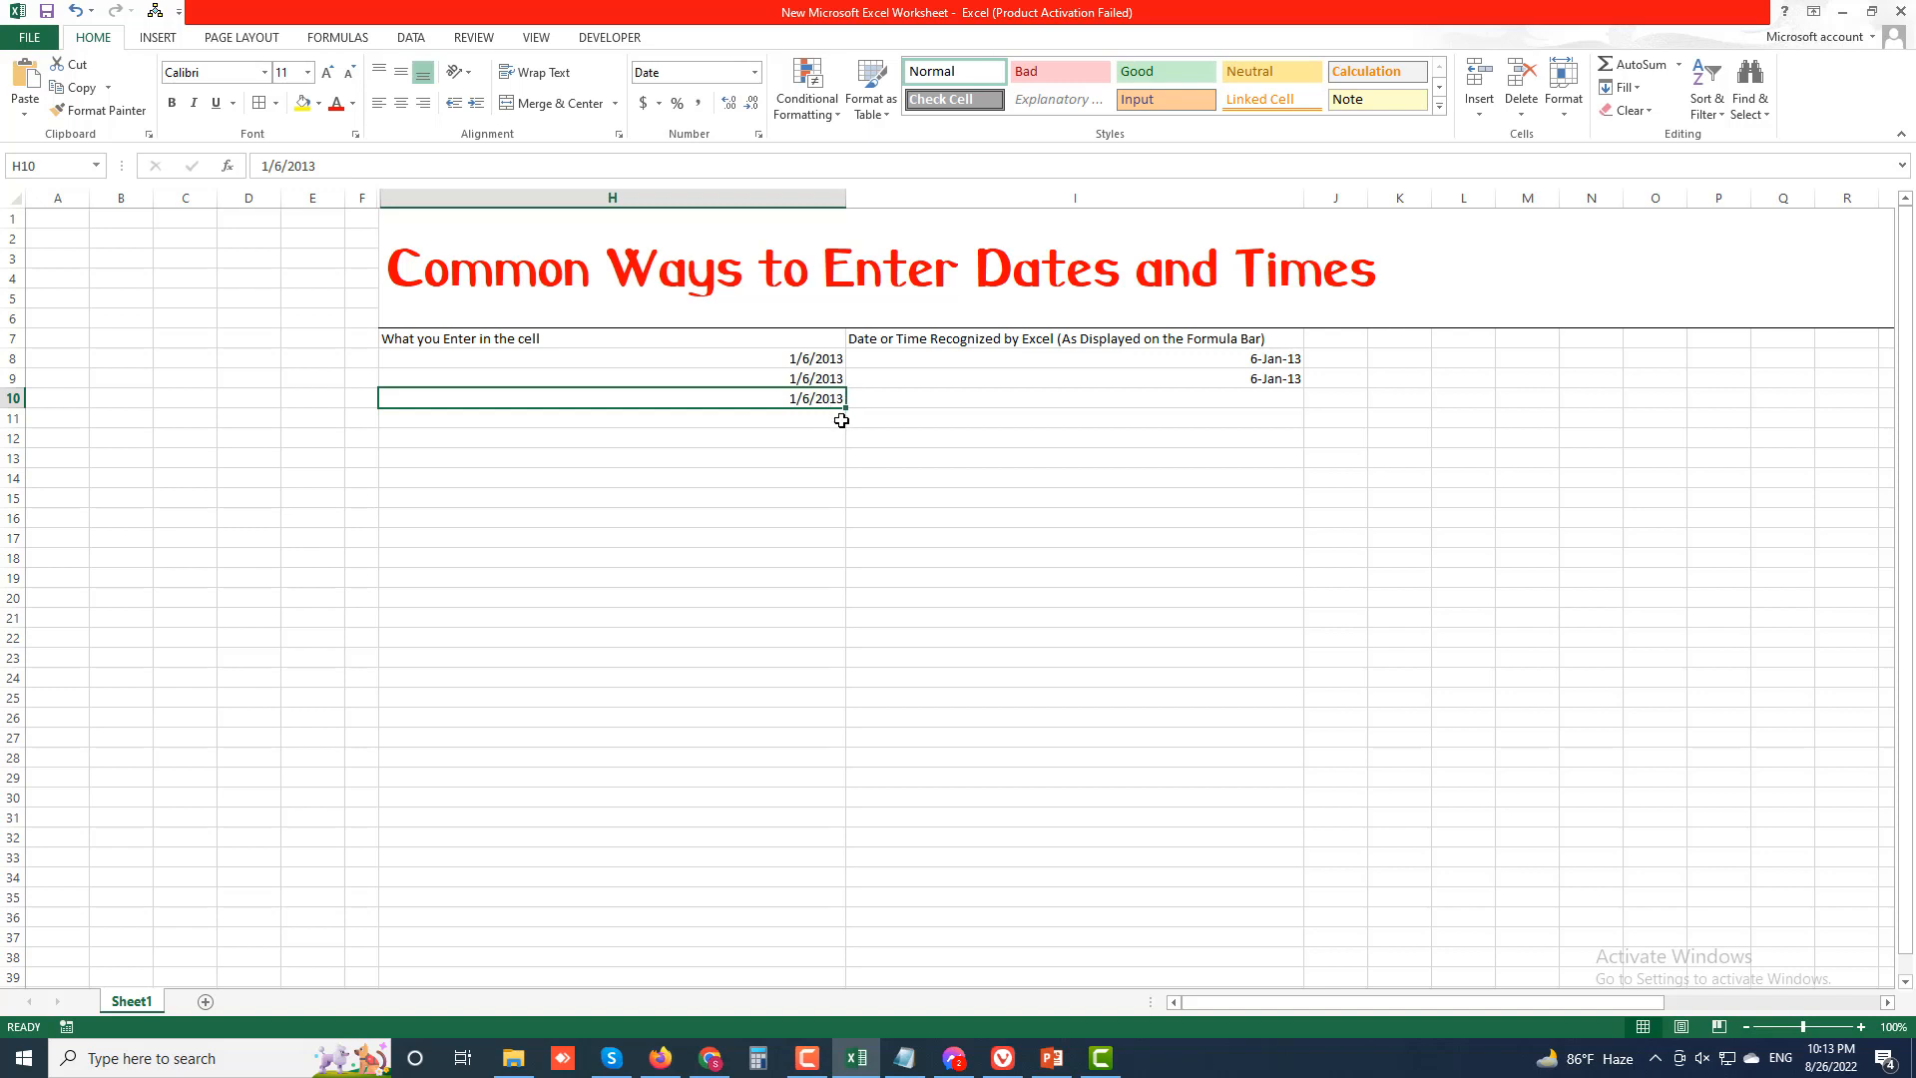
Step: Enter January 6,2013 in cell I10 as the recognized date for the hyphenated entry
{"action": "left_click", "coordinate": [961, 400]}
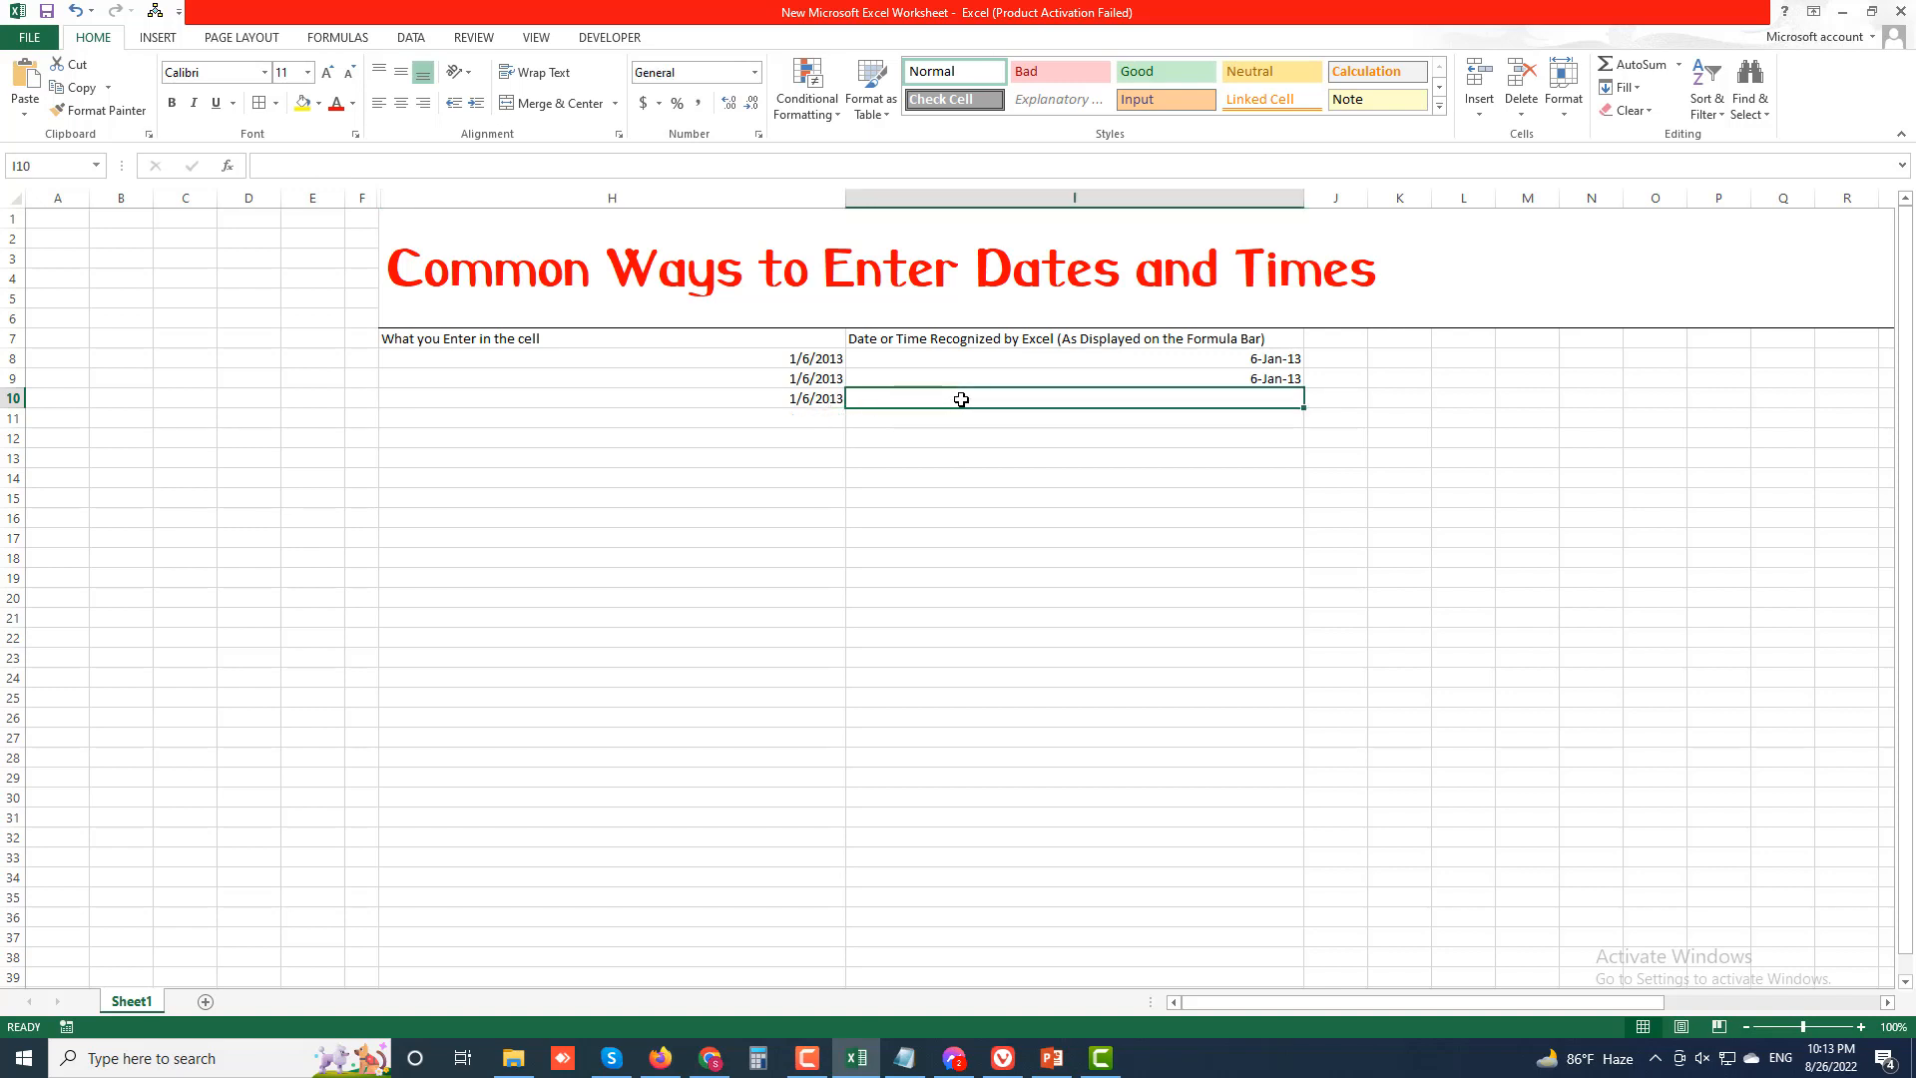
{"action": "type", "text": "Janu"}
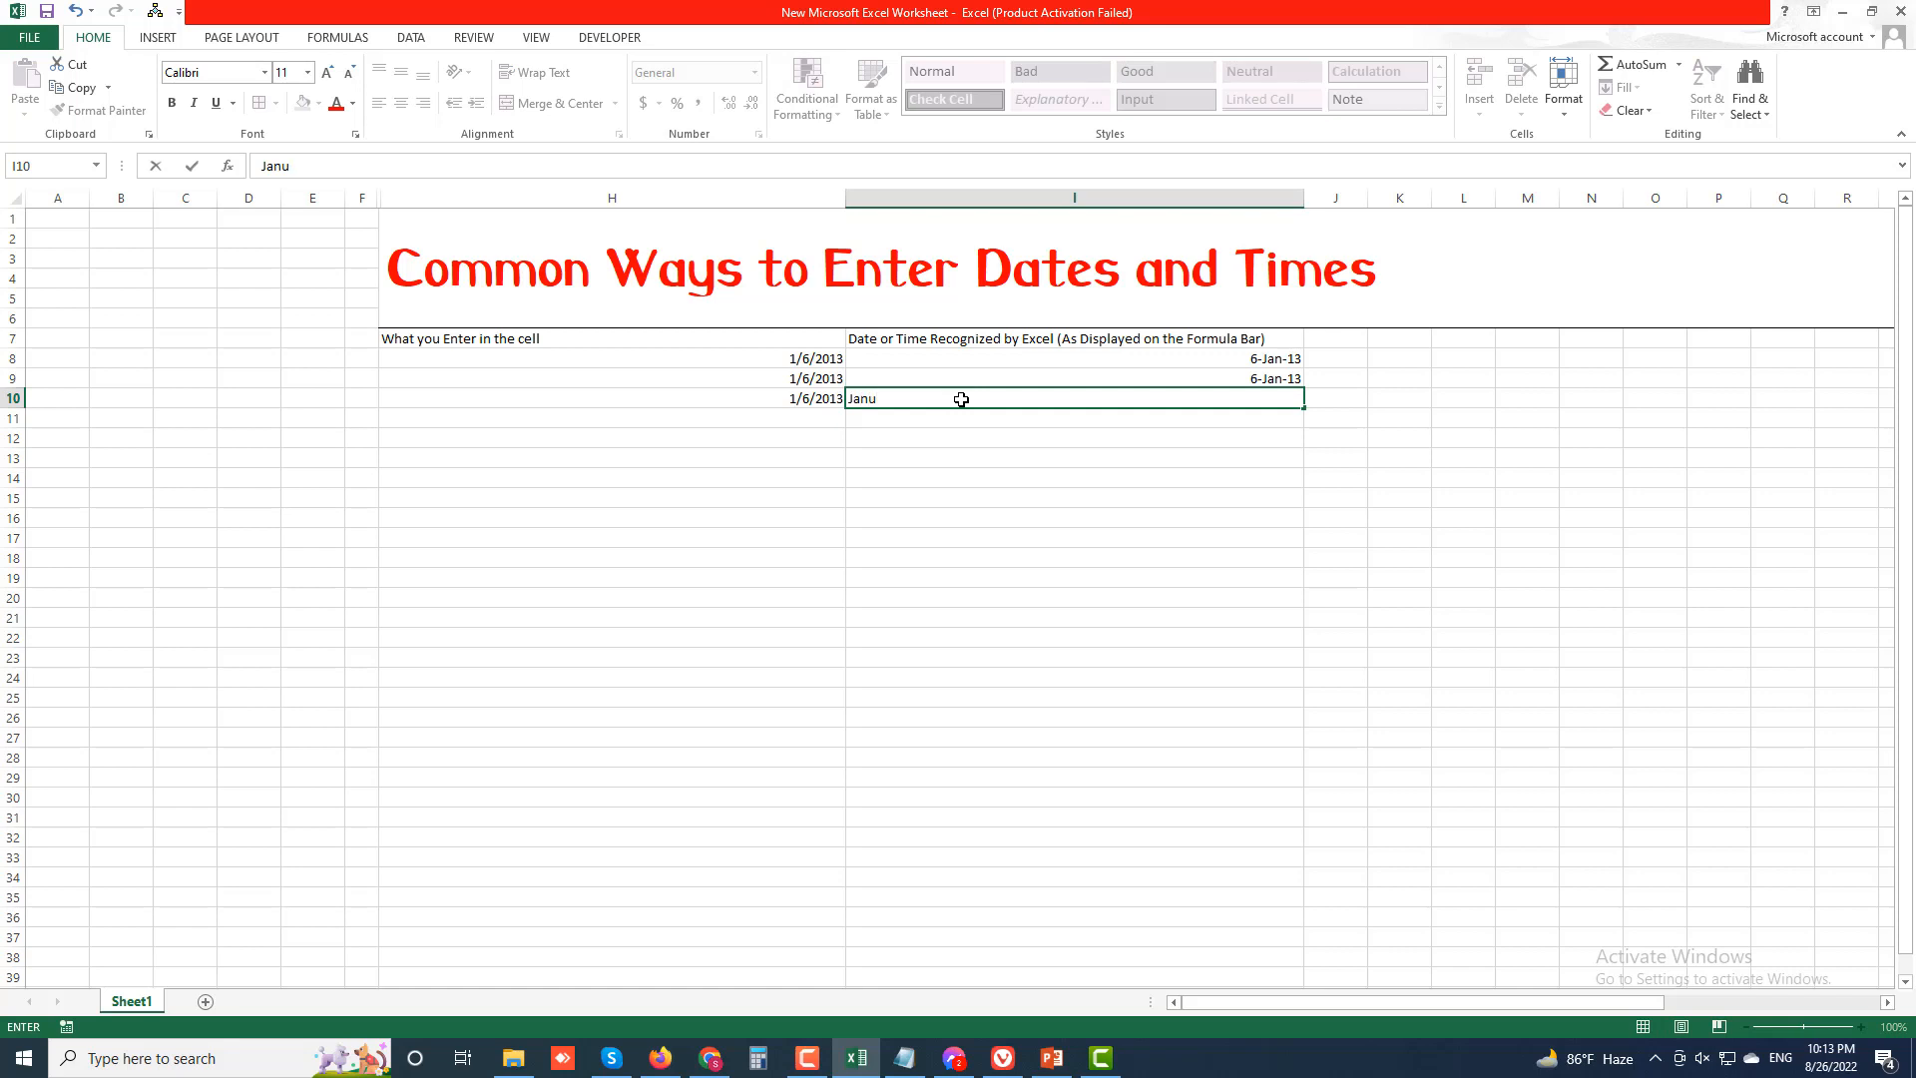
{"action": "type", "text": "ry"}
{"action": "key", "text": "BackSpace"}
{"action": "key", "text": "BackSpace"}
{"action": "type", "text": "ry 6,2013"}
{"action": "key", "text": "Return"}
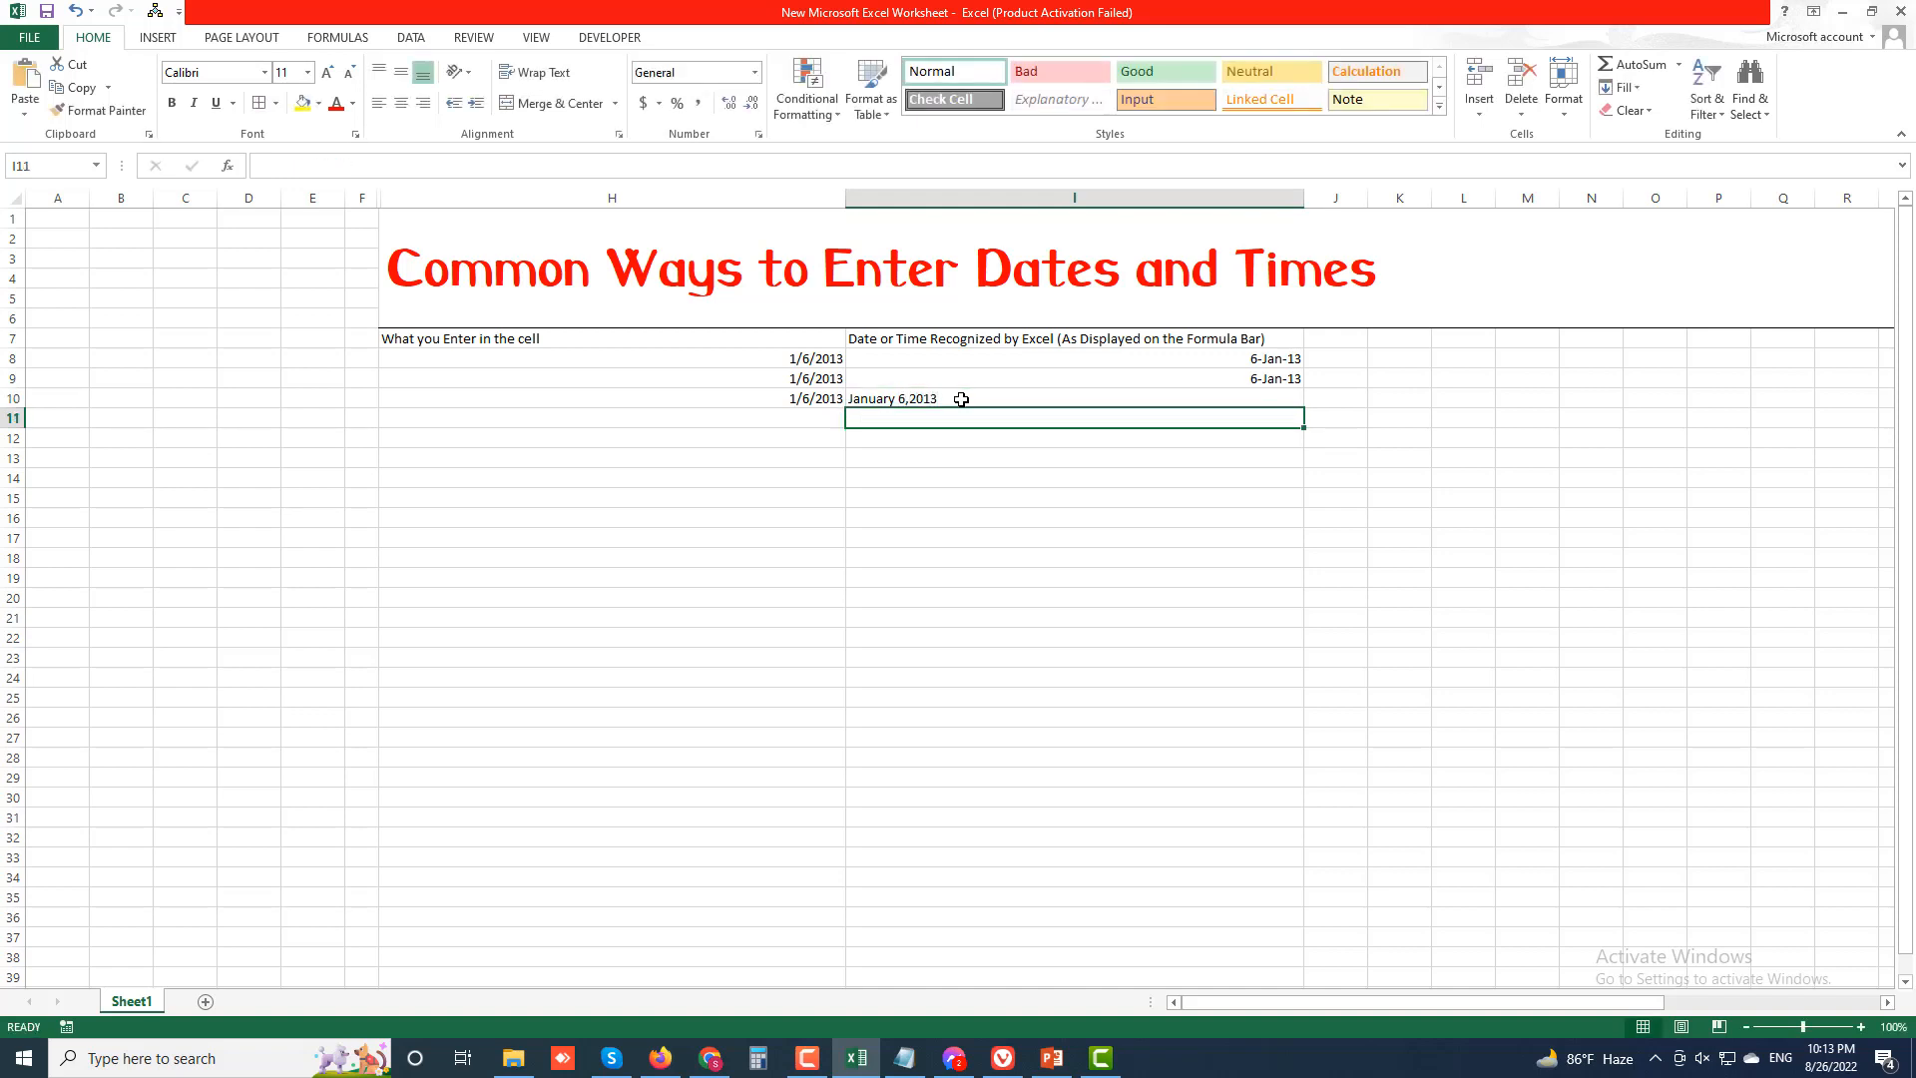
Step: Correct the text in cell I10 to January 6, 2013, adding the missing space after the comma
{"action": "left_click", "coordinate": [909, 399]}
{"action": "double_click", "coordinate": [909, 399]}
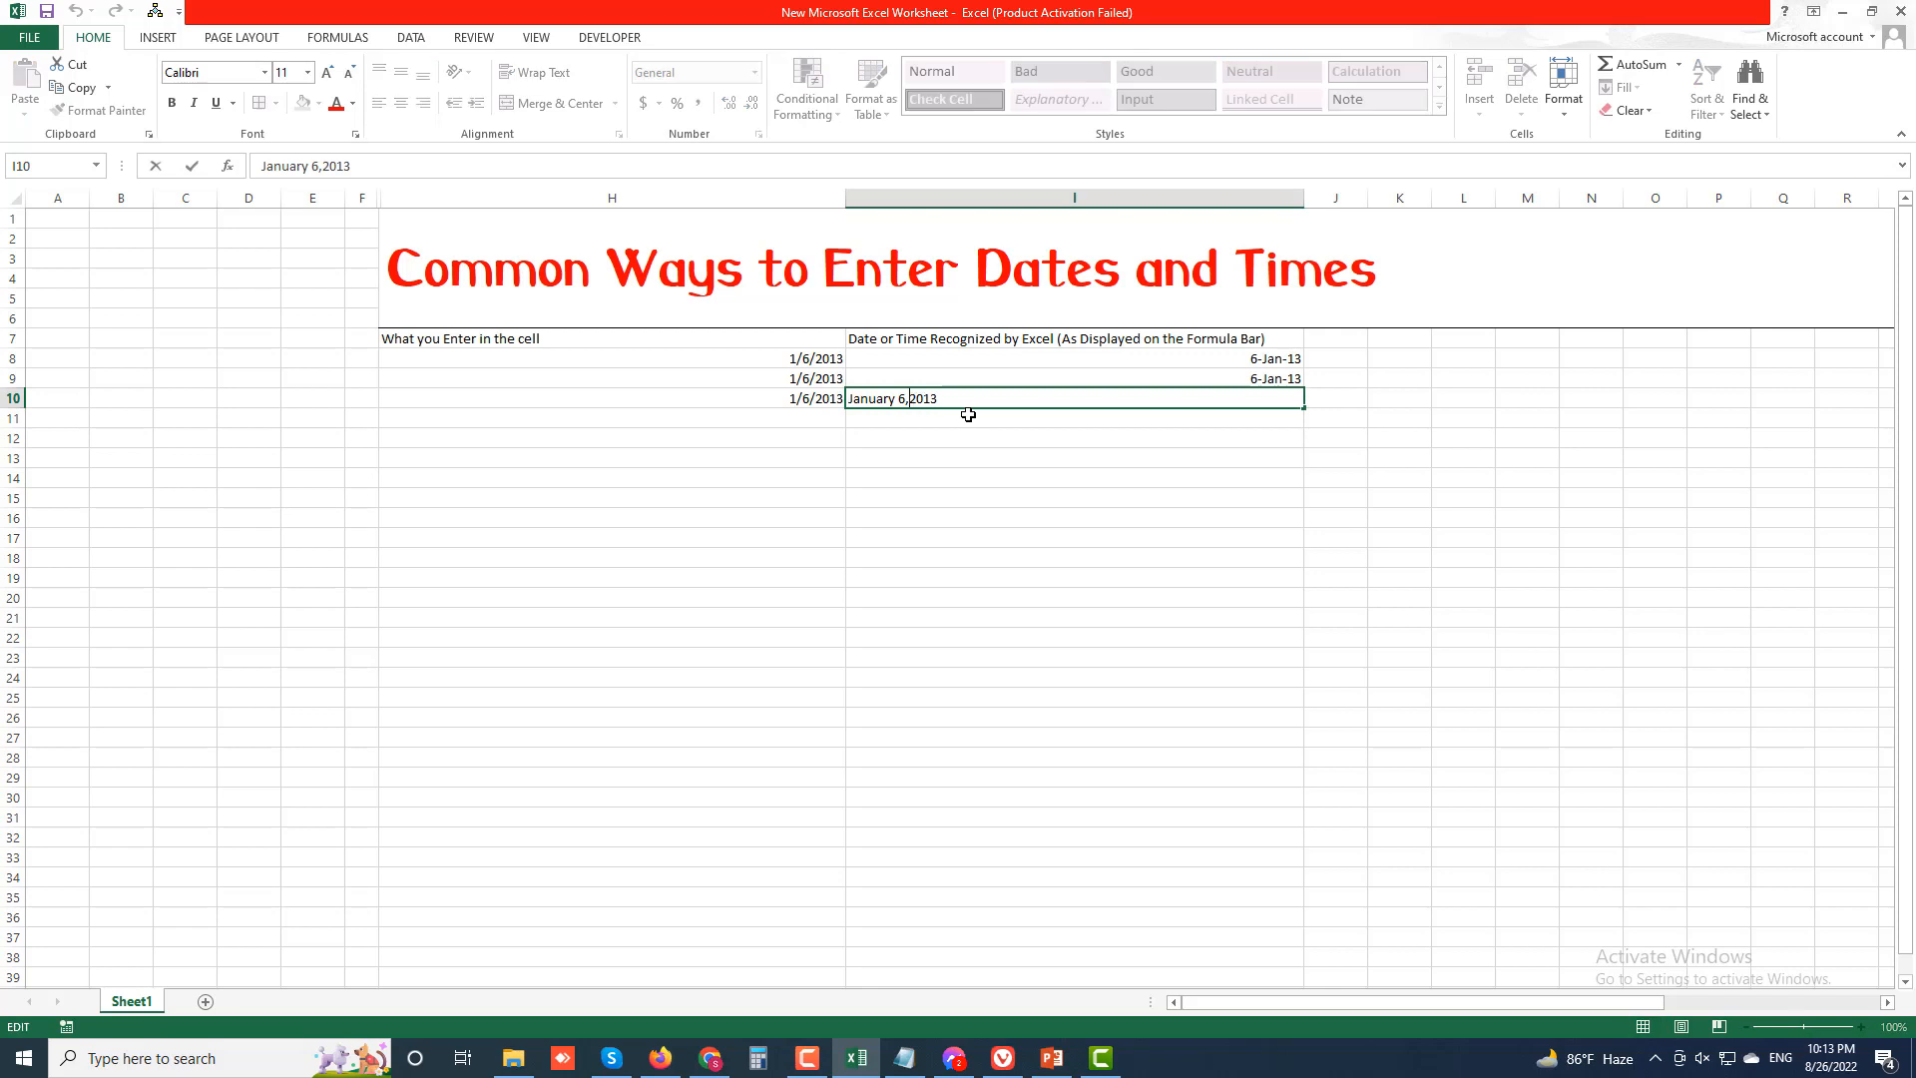
{"action": "left_click", "coordinate": [945, 442]}
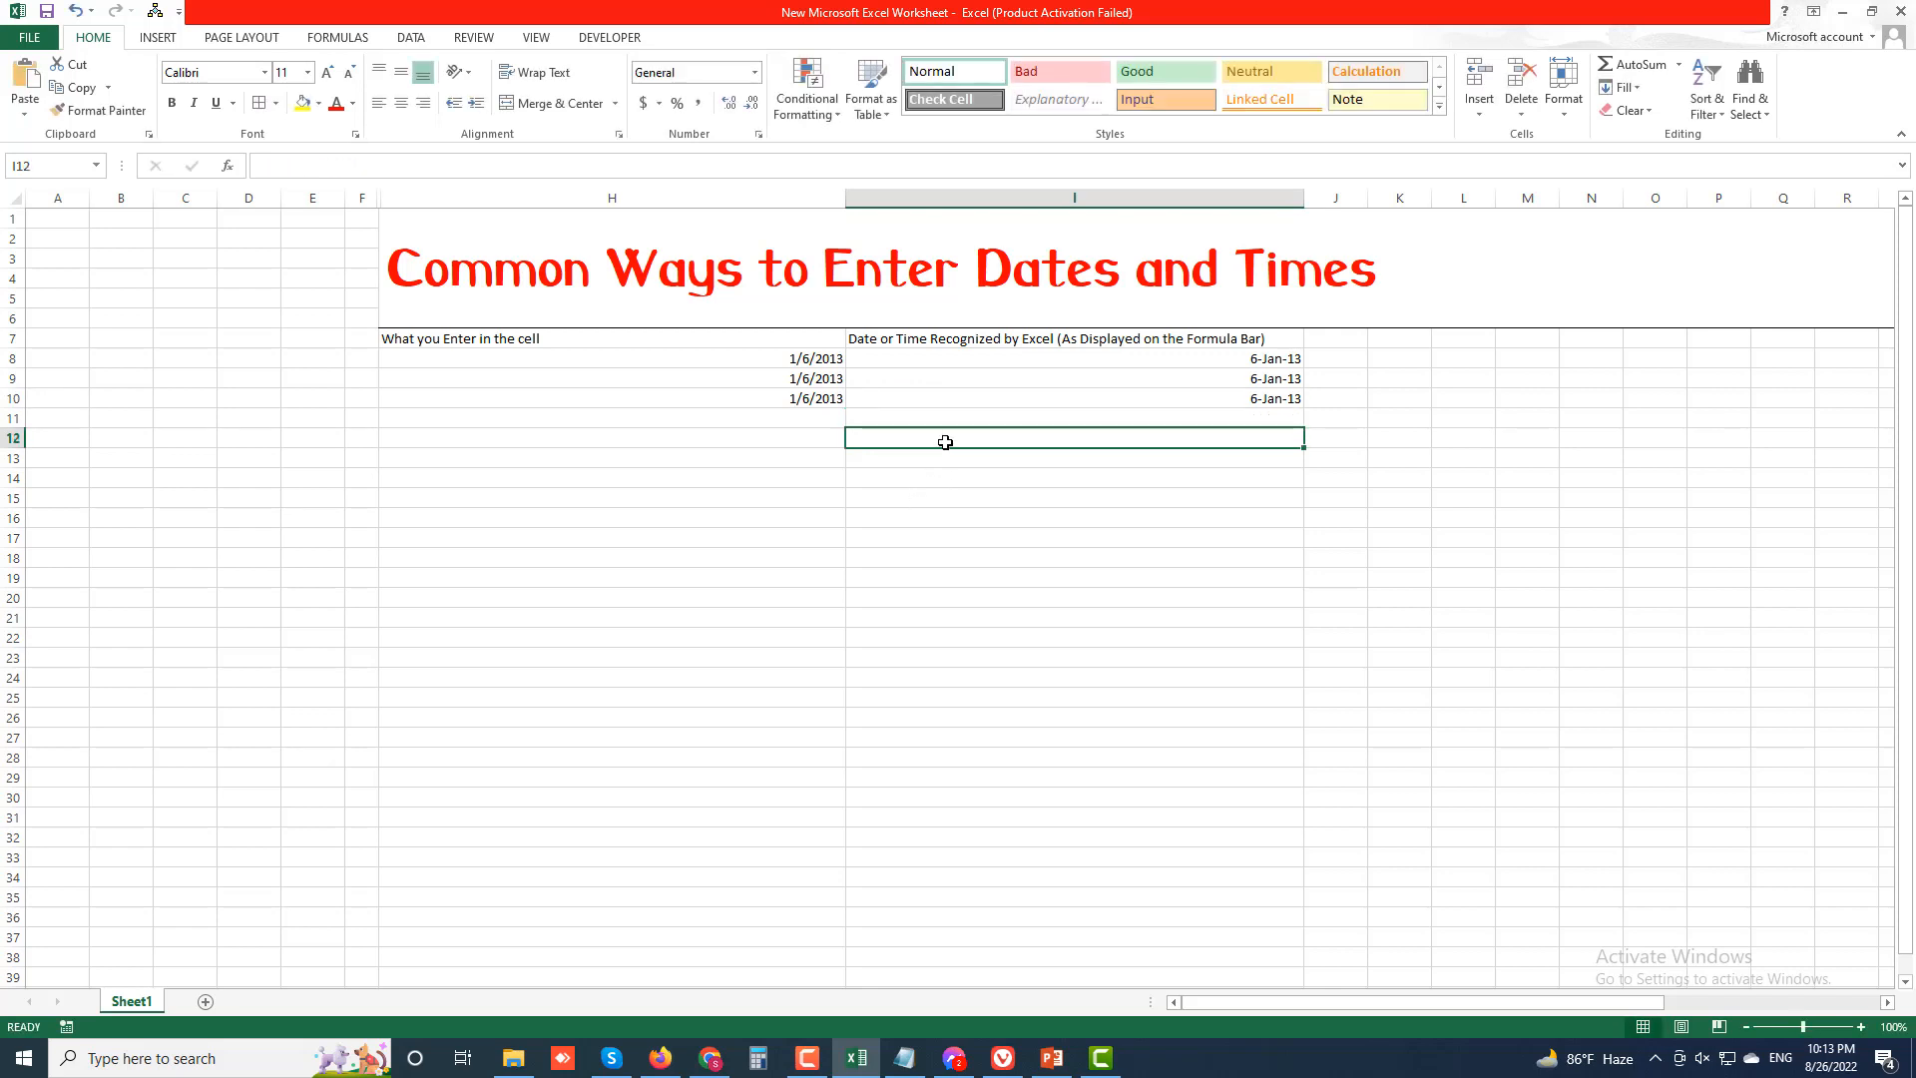
Step: Fill row 11 with the abbreviated-month example: 6-Jan-13 in H11 and January 6, 2013 in I11
{"action": "left_click", "coordinate": [808, 419]}
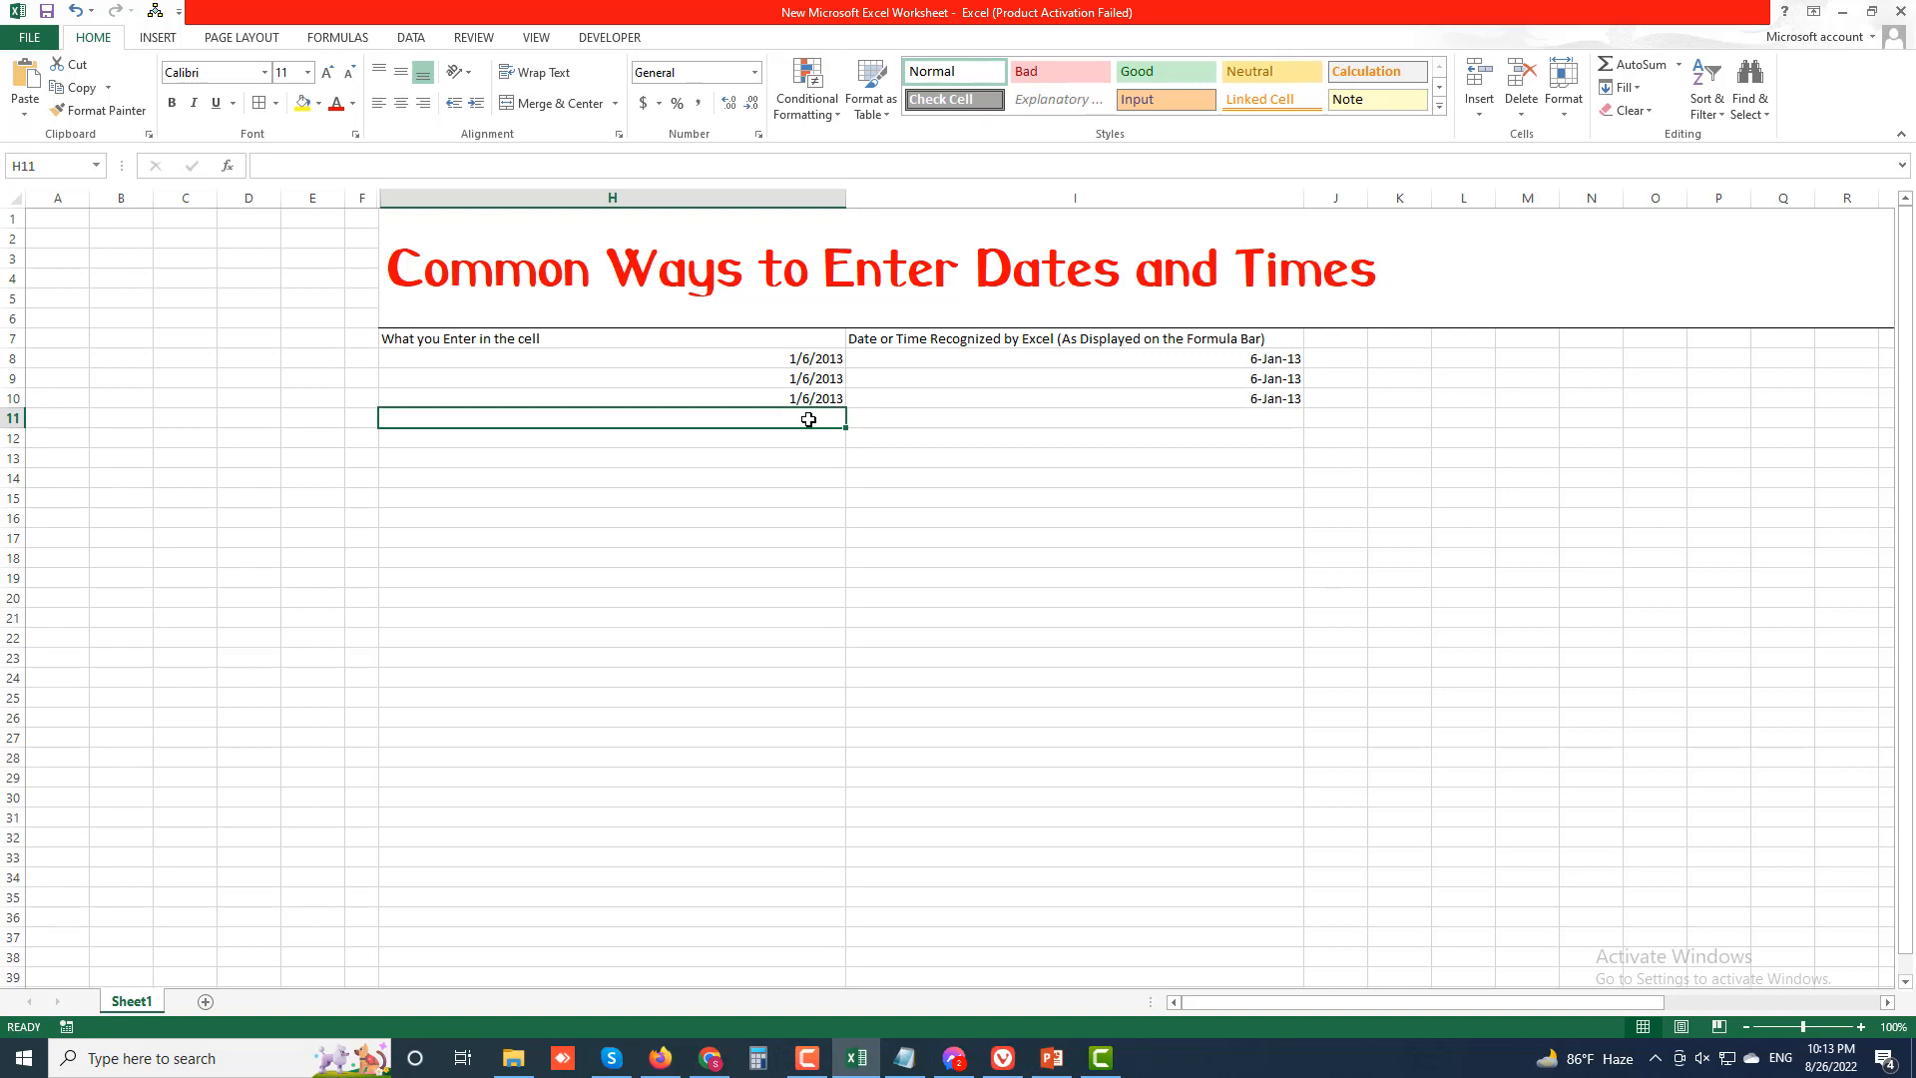
{"action": "type", "text": "6-"}
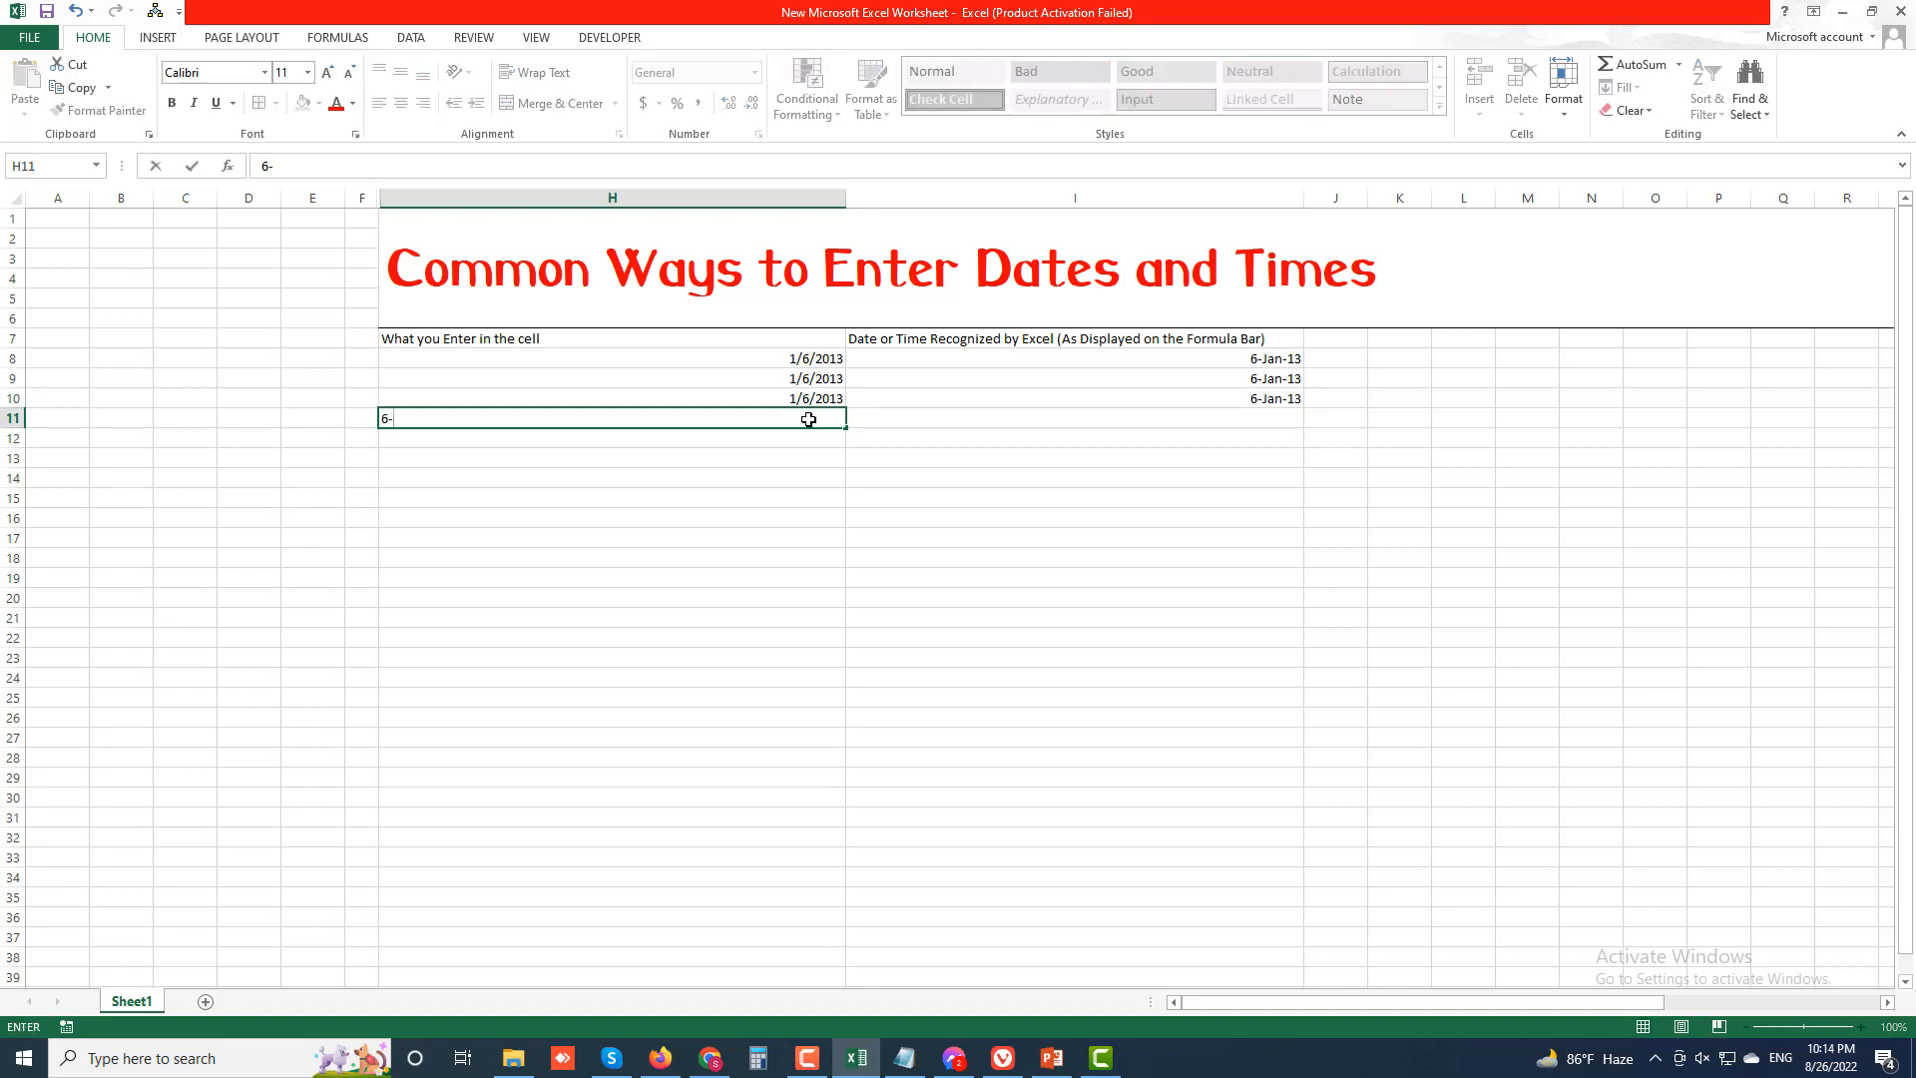
{"action": "type", "text": "Jan-13"}
{"action": "key", "text": "Return"}
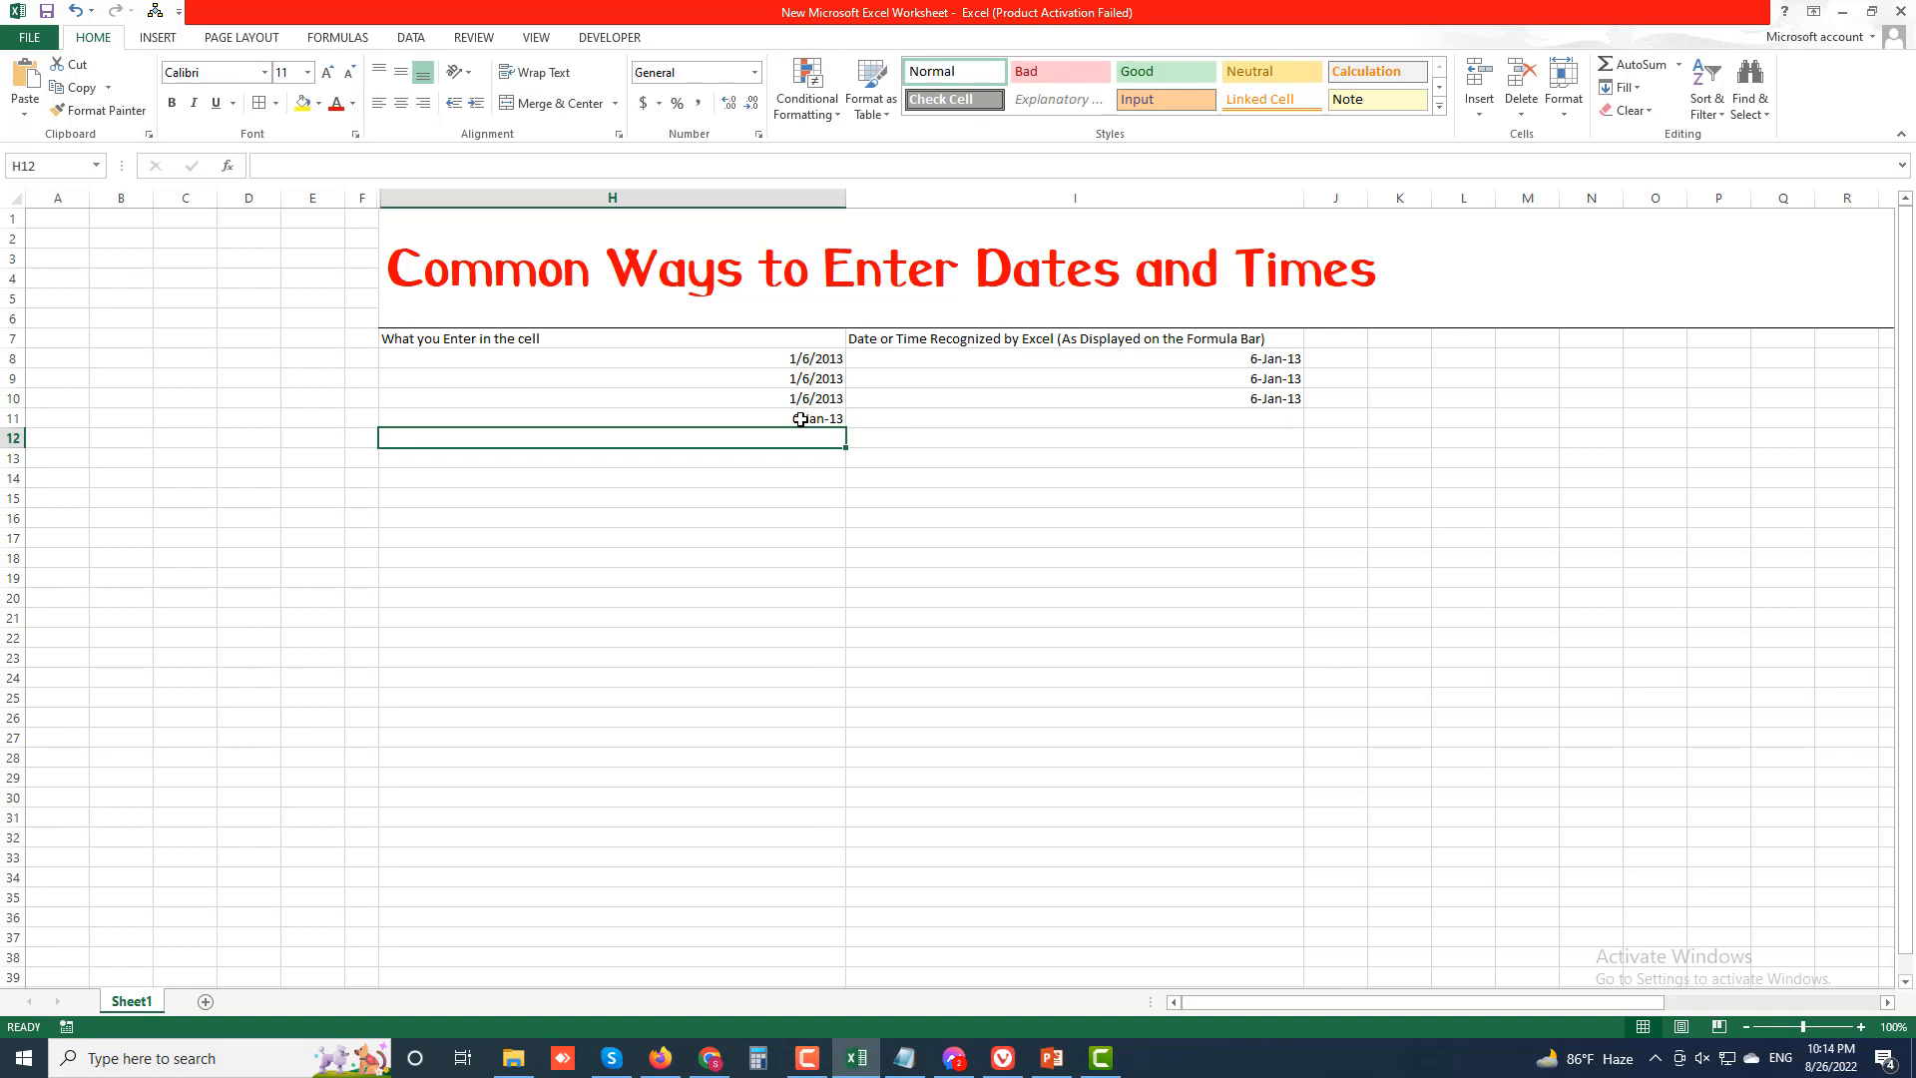
{"action": "left_click", "coordinate": [959, 419]}
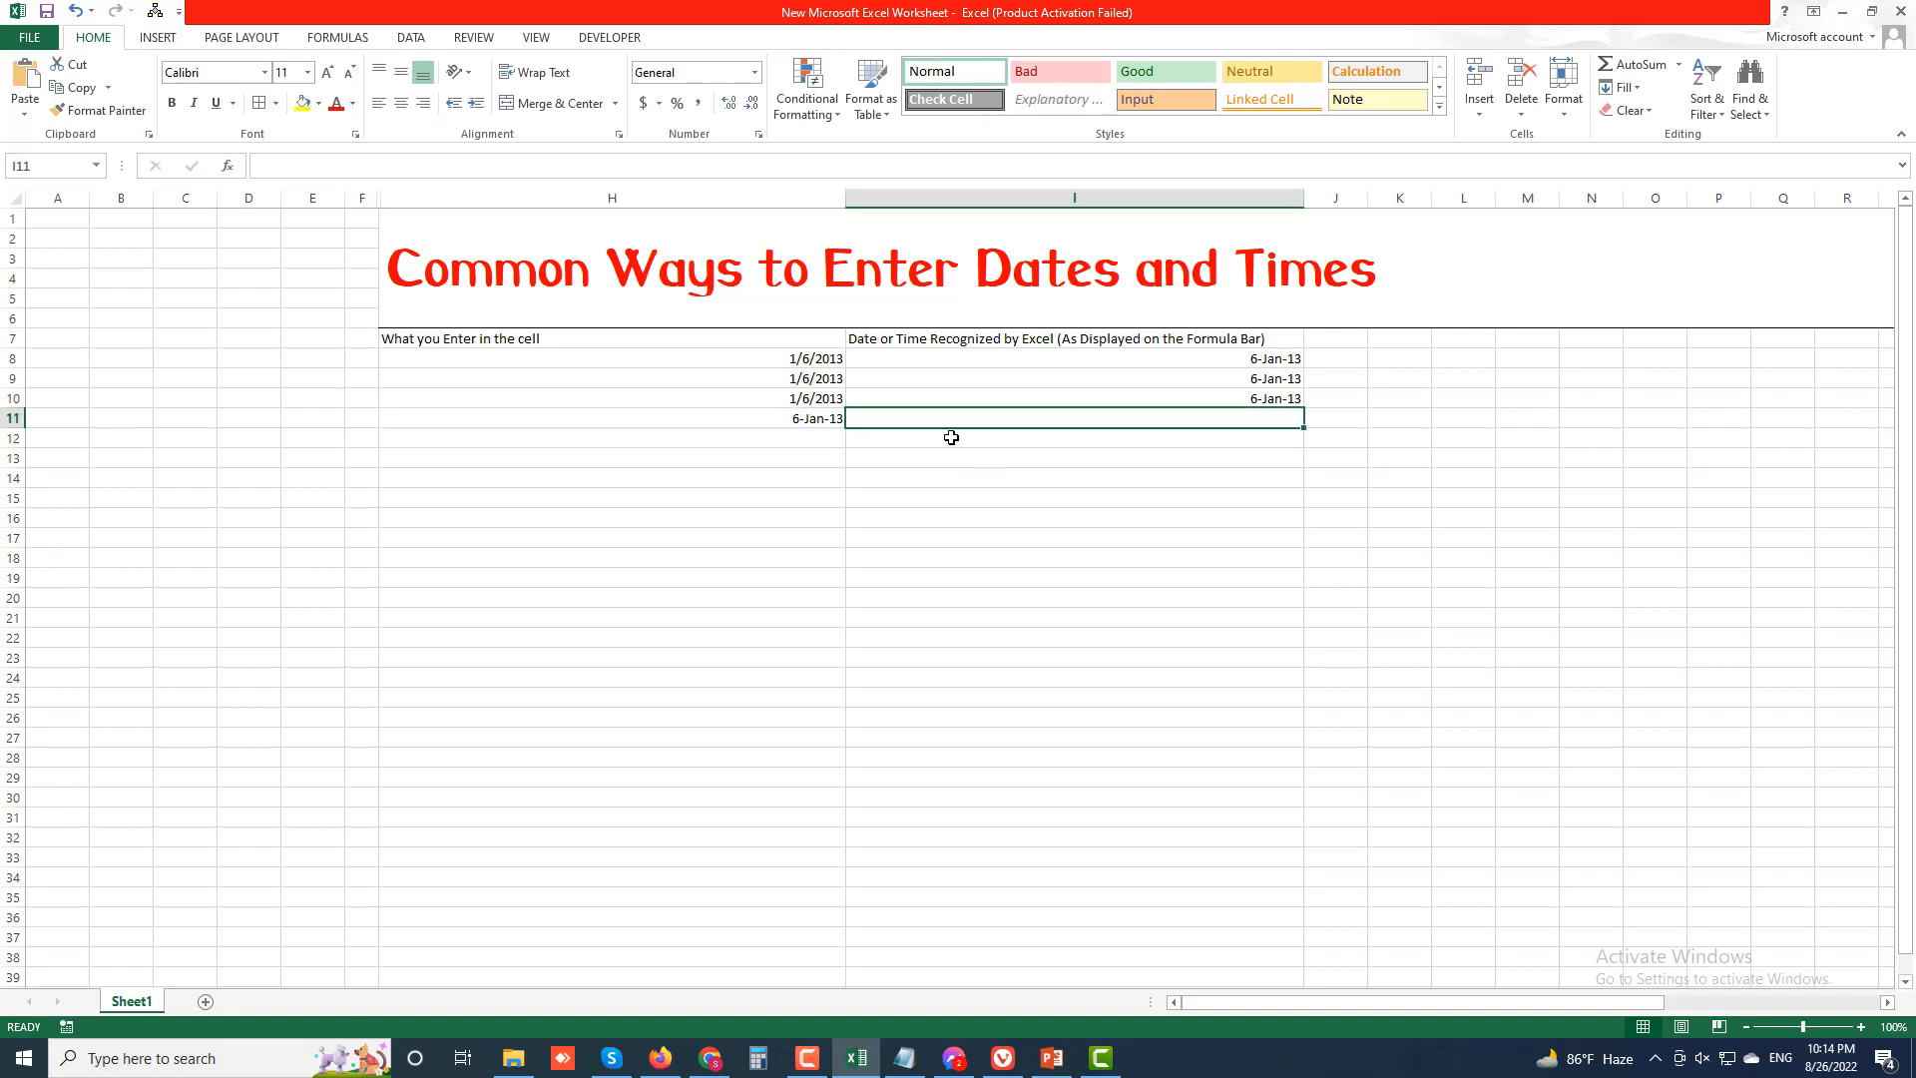
{"action": "type", "text": "Janu"}
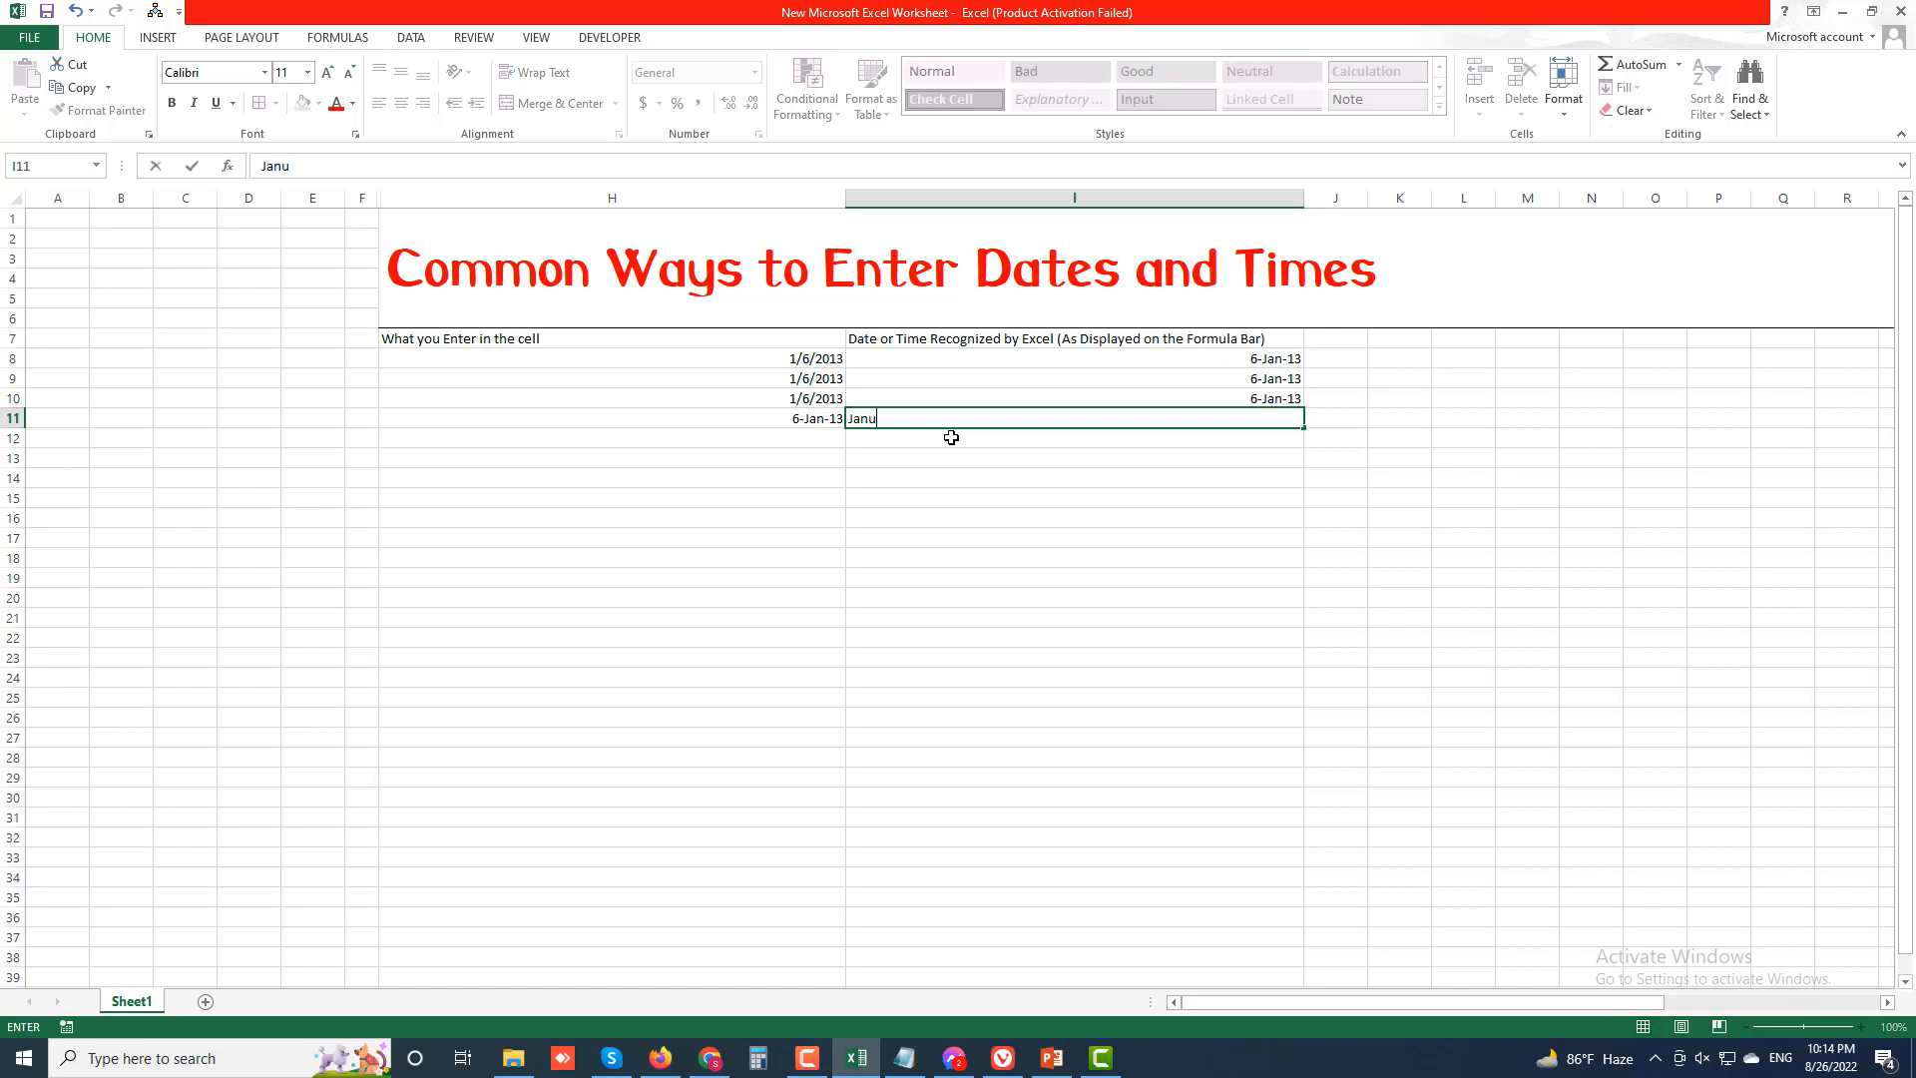
{"action": "type", "text": "ay"}
{"action": "type", "text": "ry "}
{"action": "type", "text": "6, 20"}
{"action": "type", "text": "13"}
{"action": "key", "text": "Return"}
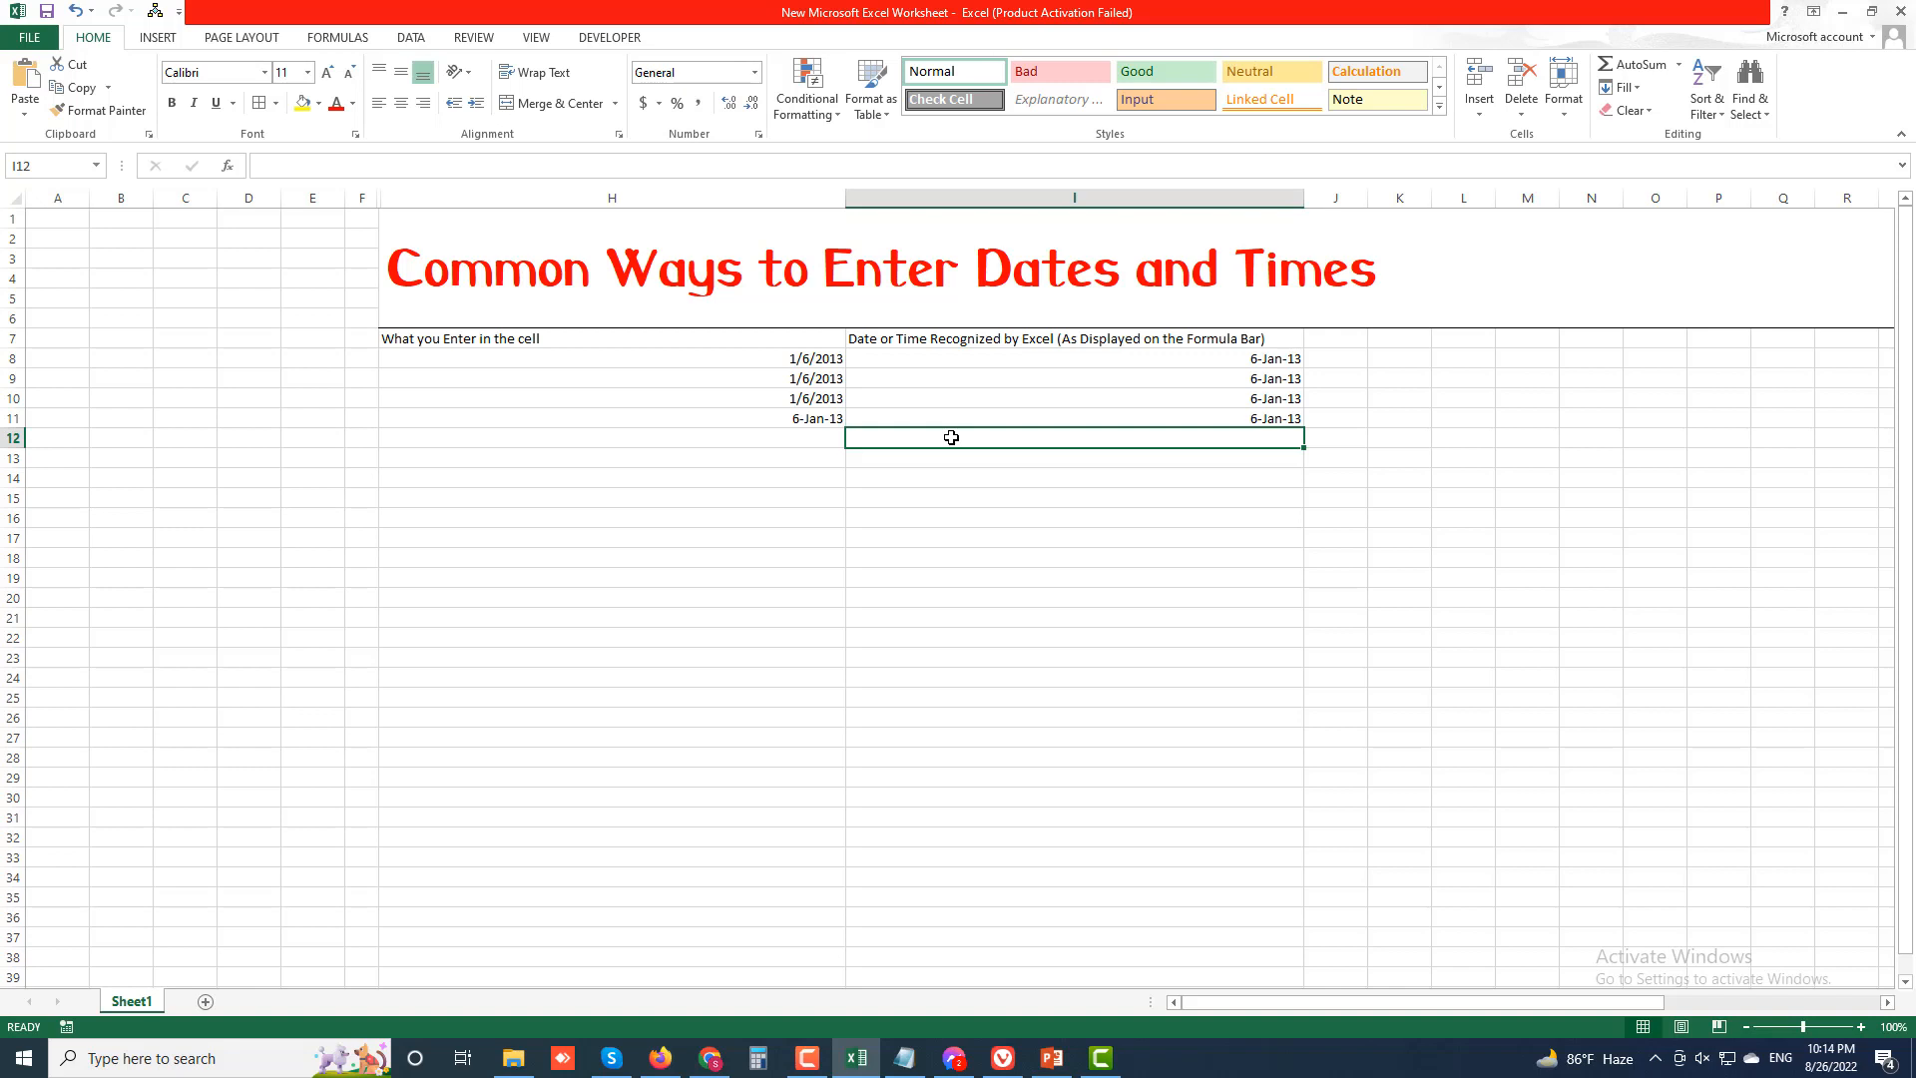
Step: Fill row 12 with the example without a year: 6 -Jan in H12 and January 6 in I12
{"action": "left_click", "coordinate": [730, 439]}
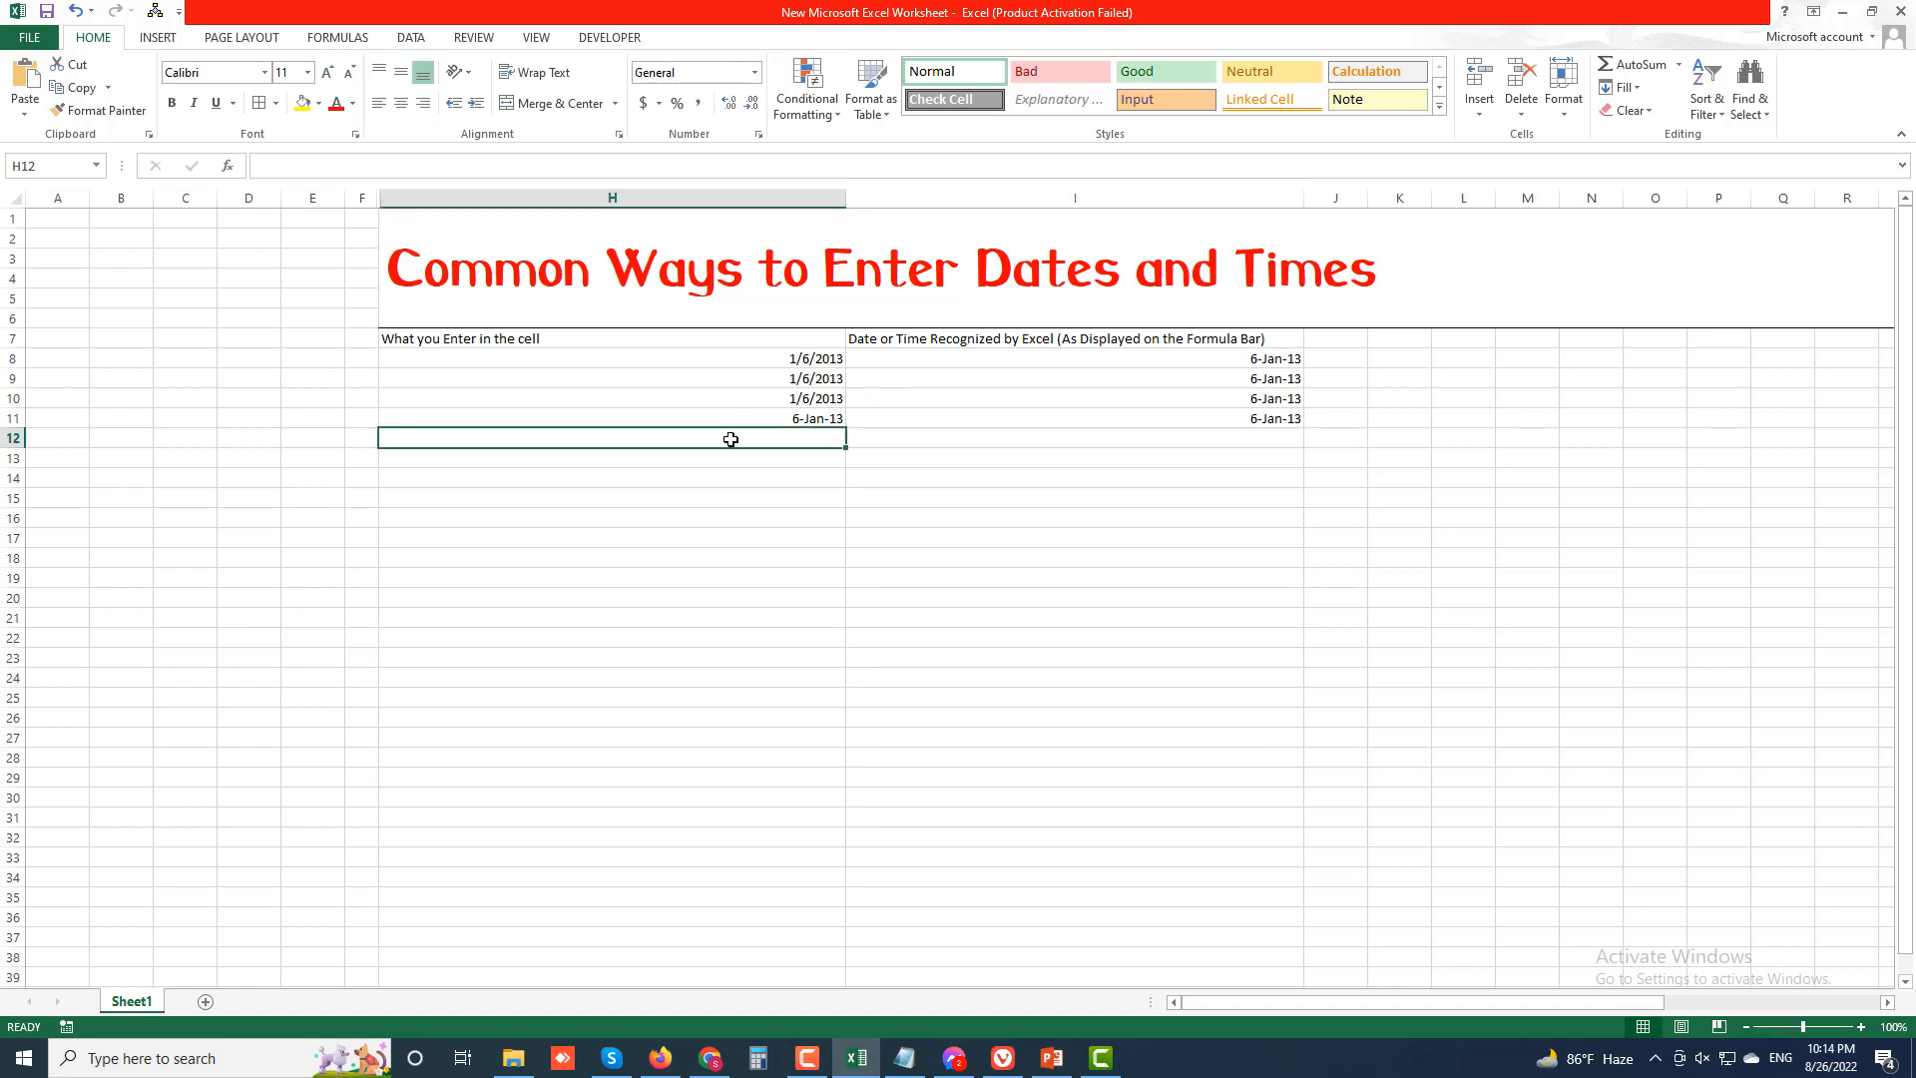
{"action": "type", "text": "6 -"}
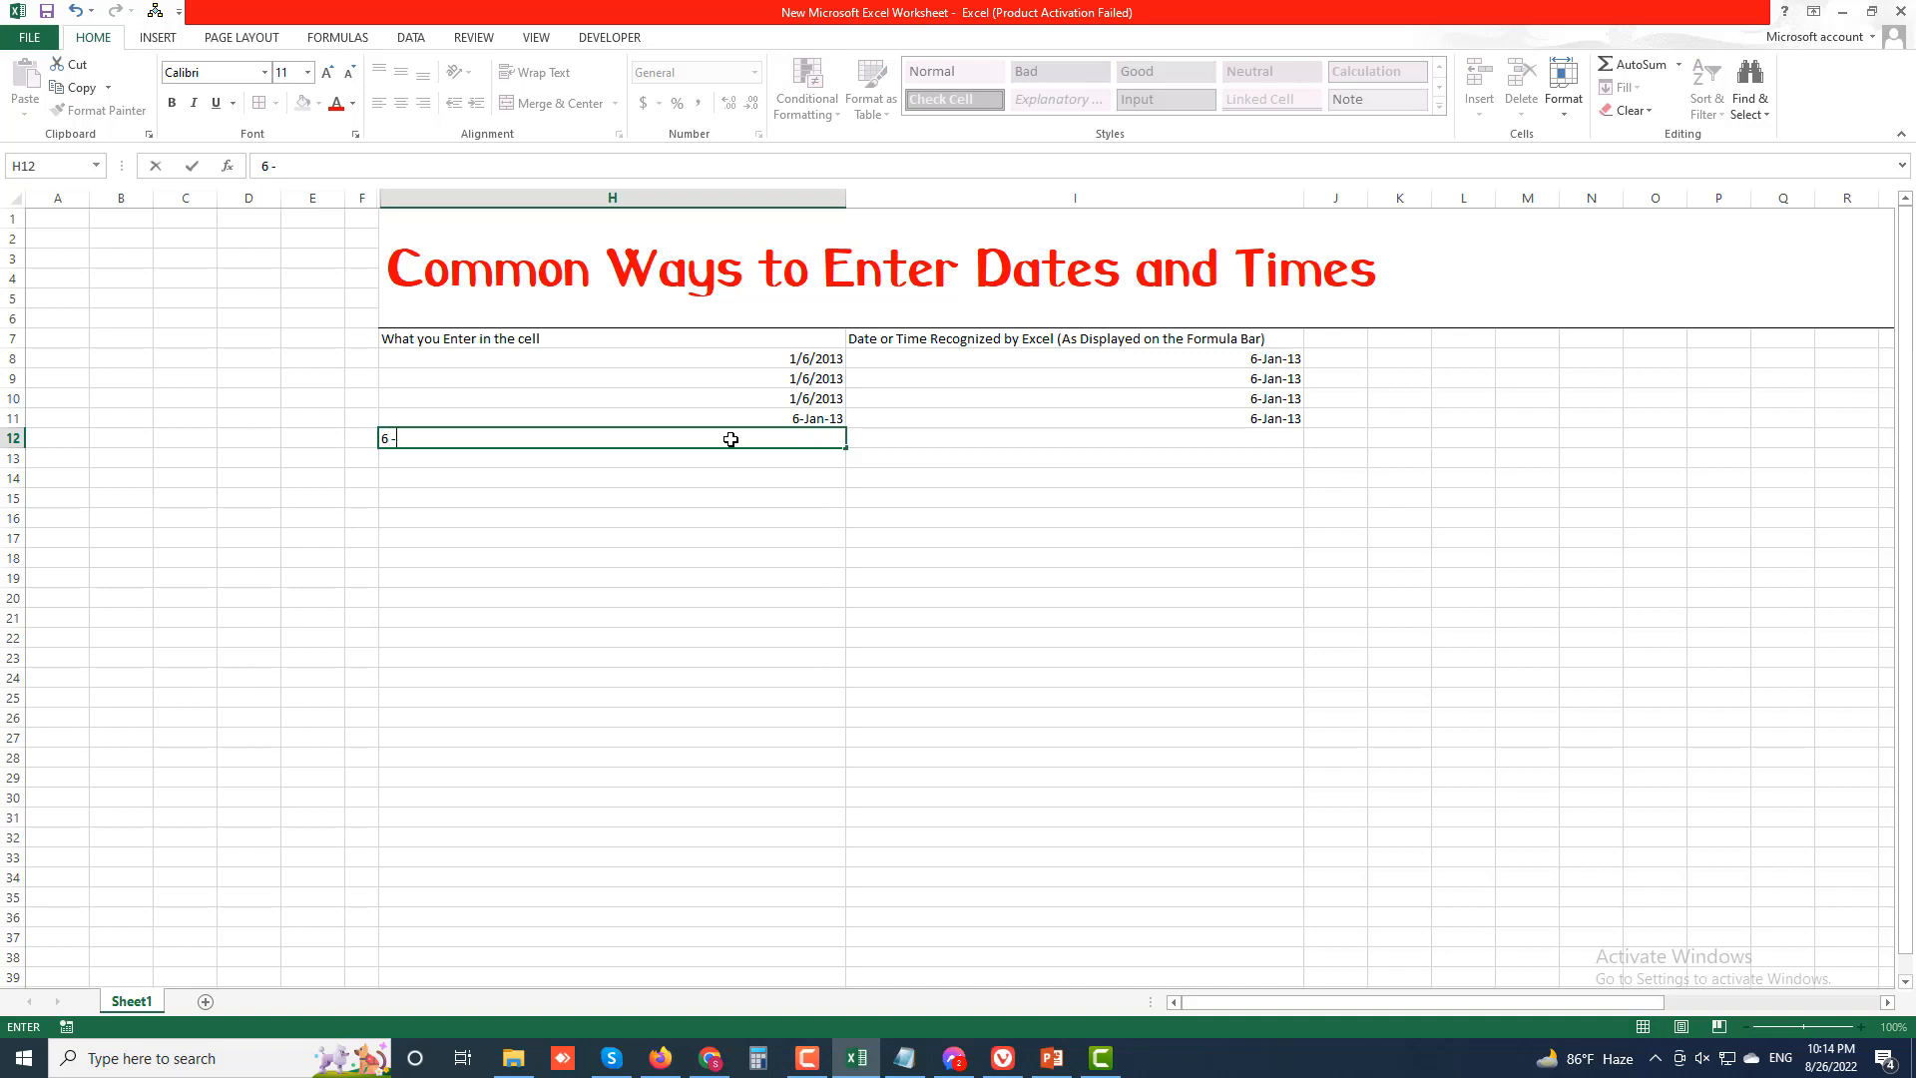
{"action": "type", "text": "Jan"}
{"action": "key", "text": "Return"}
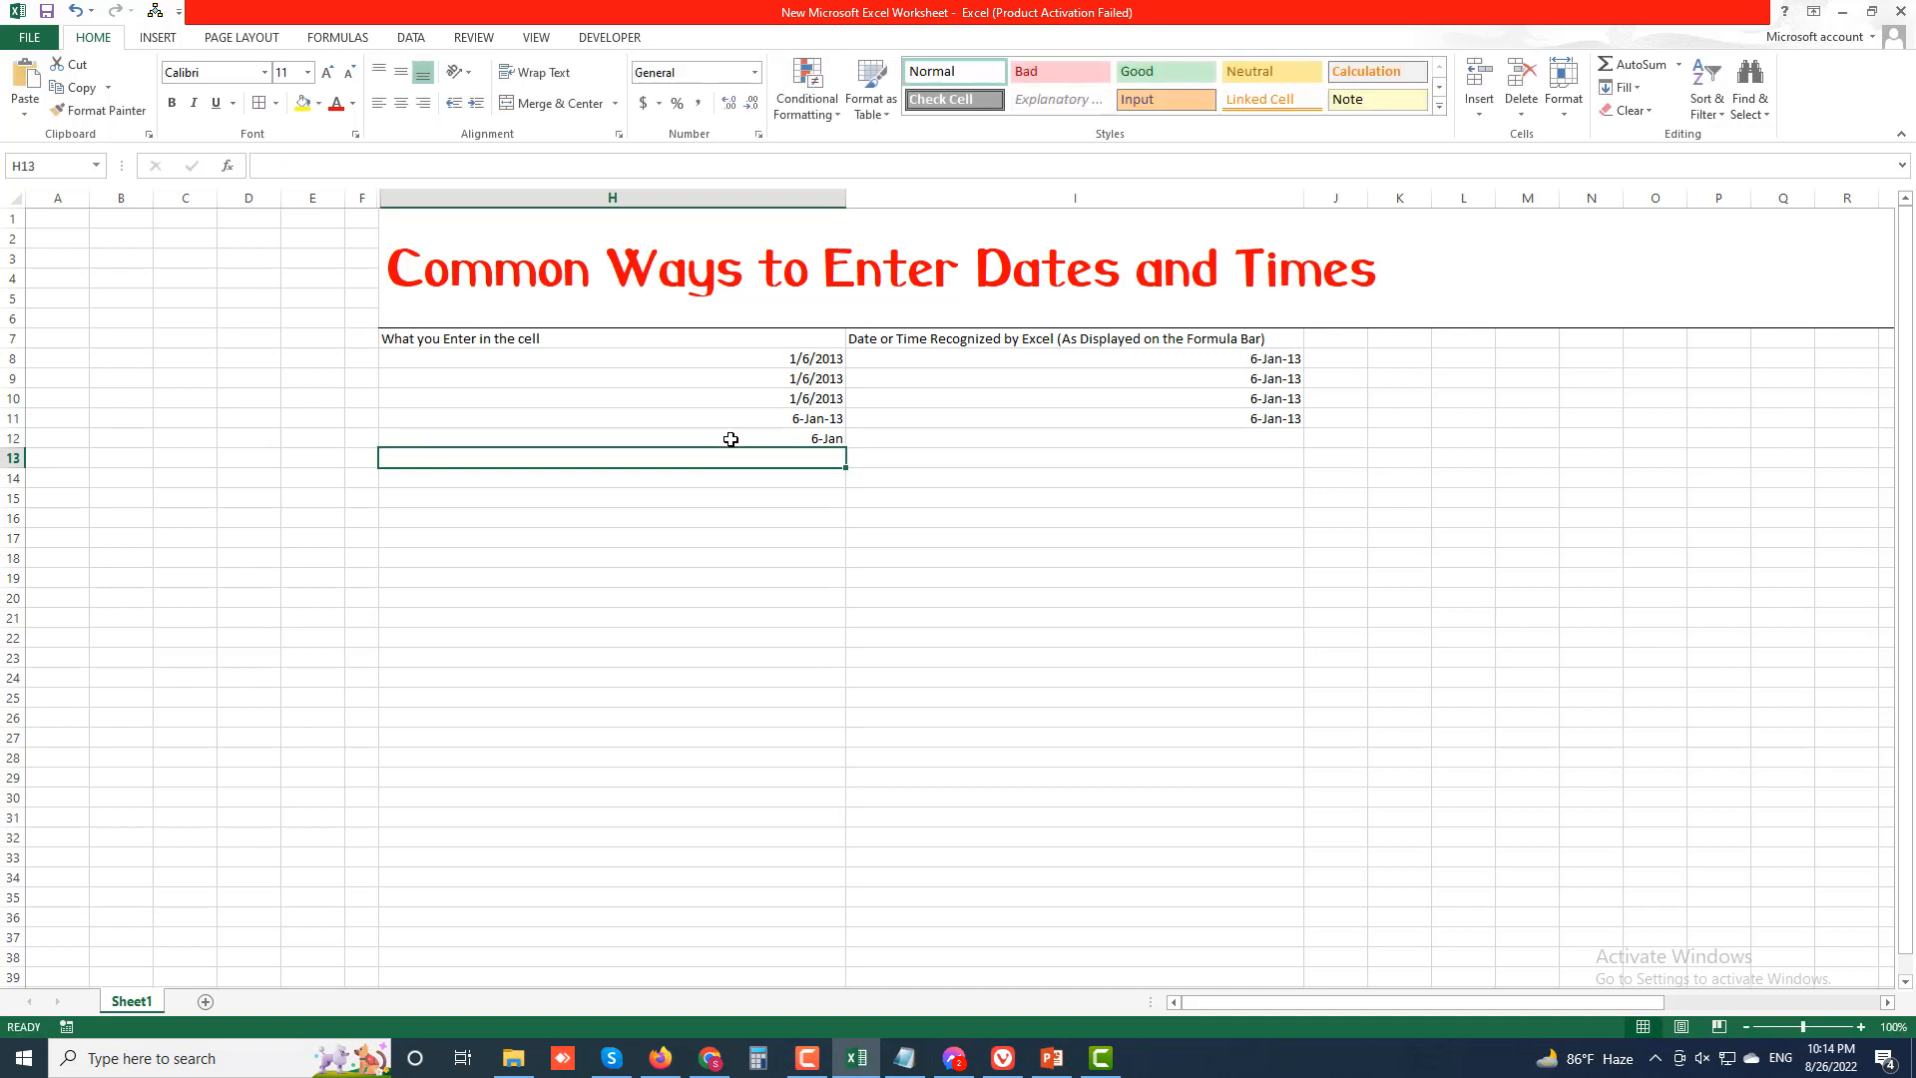
{"action": "left_click", "coordinate": [972, 438]}
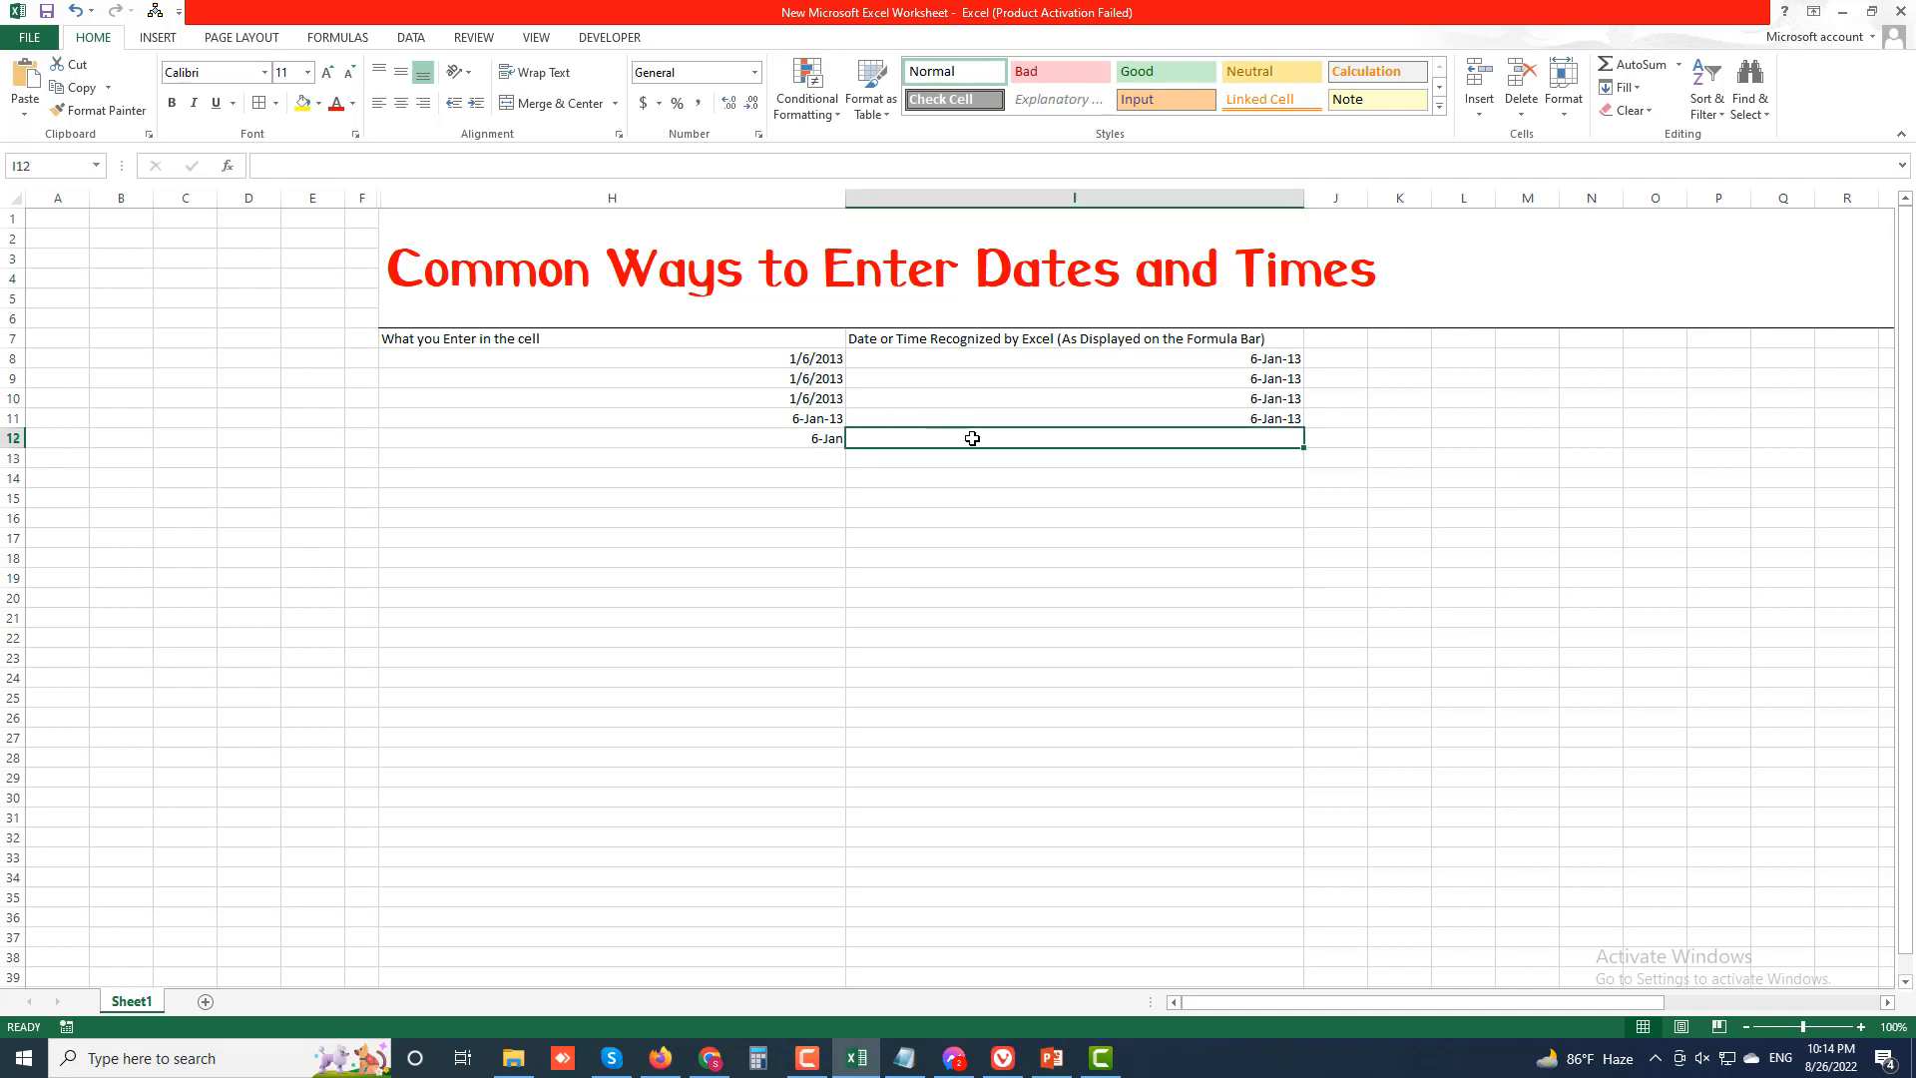
{"action": "type", "text": "Janu"}
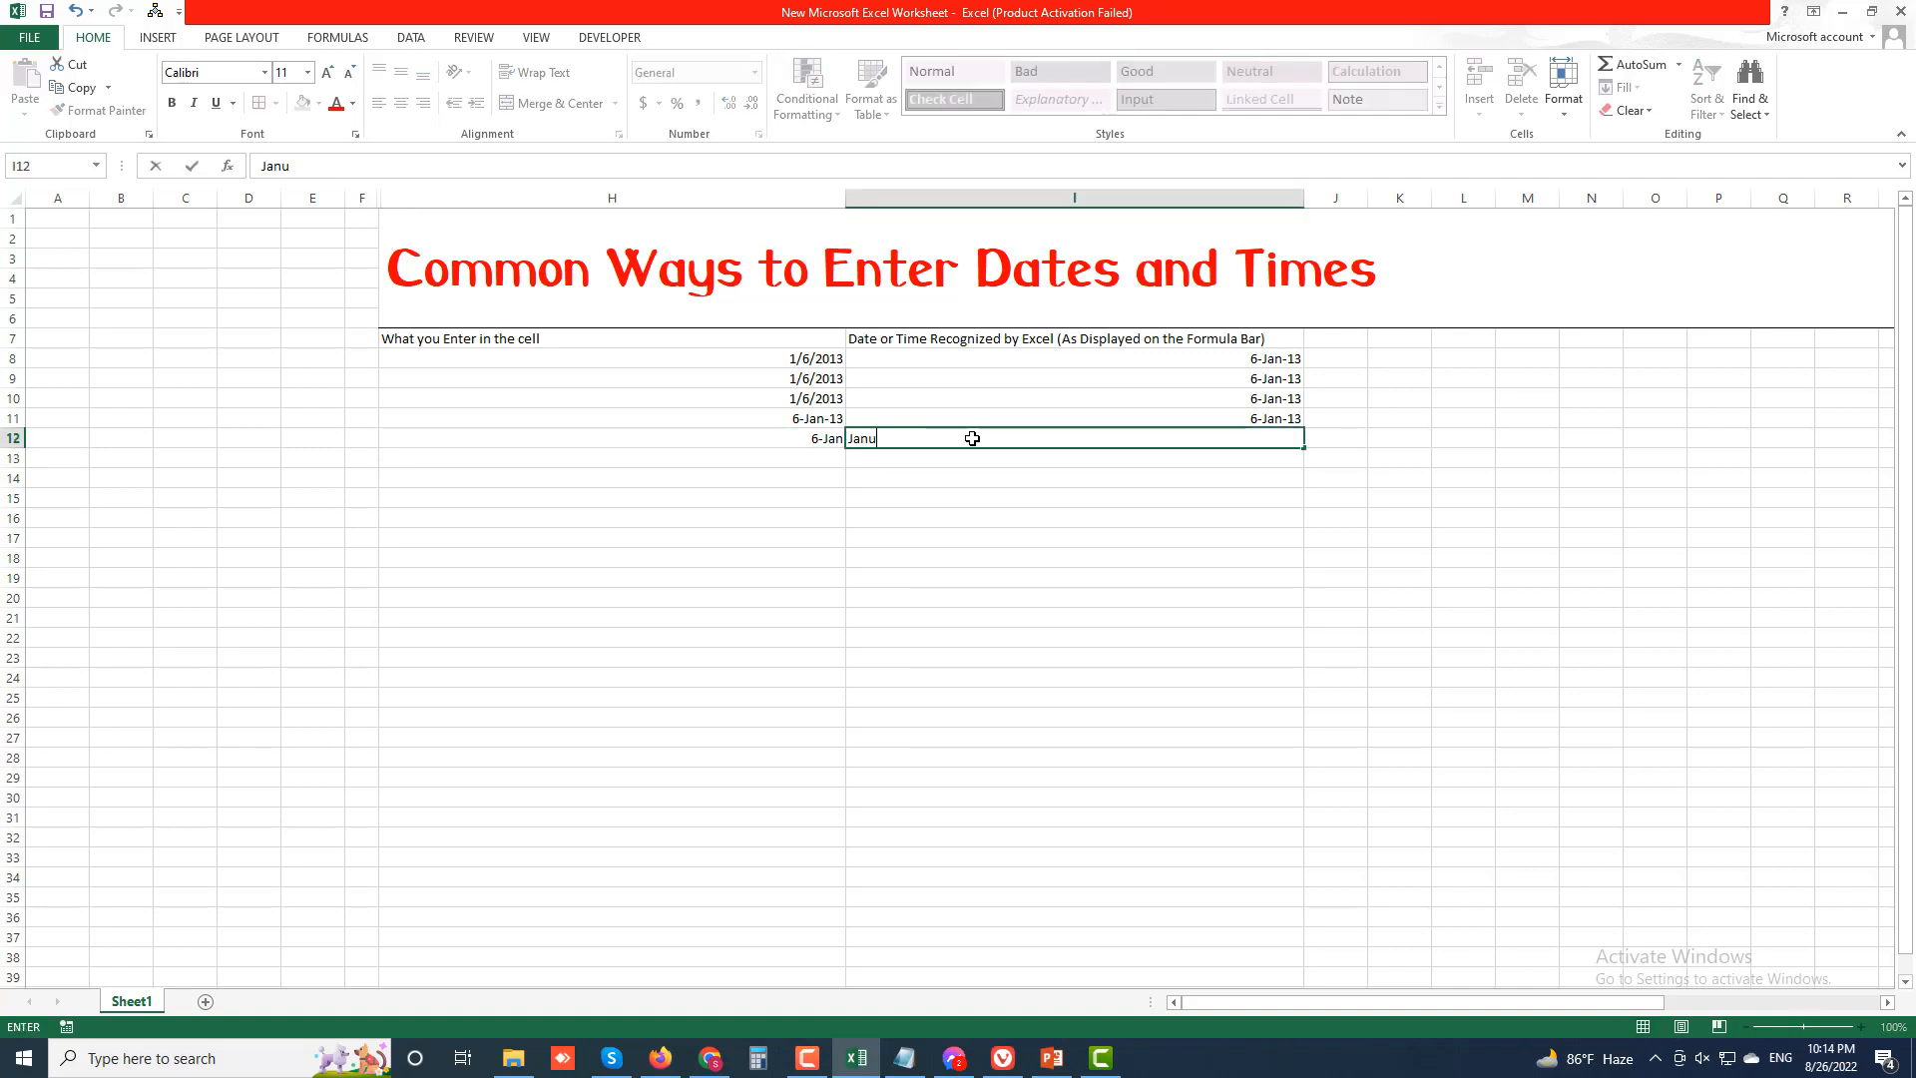
{"action": "type", "text": "ry 6"}
{"action": "key", "text": "Return"}
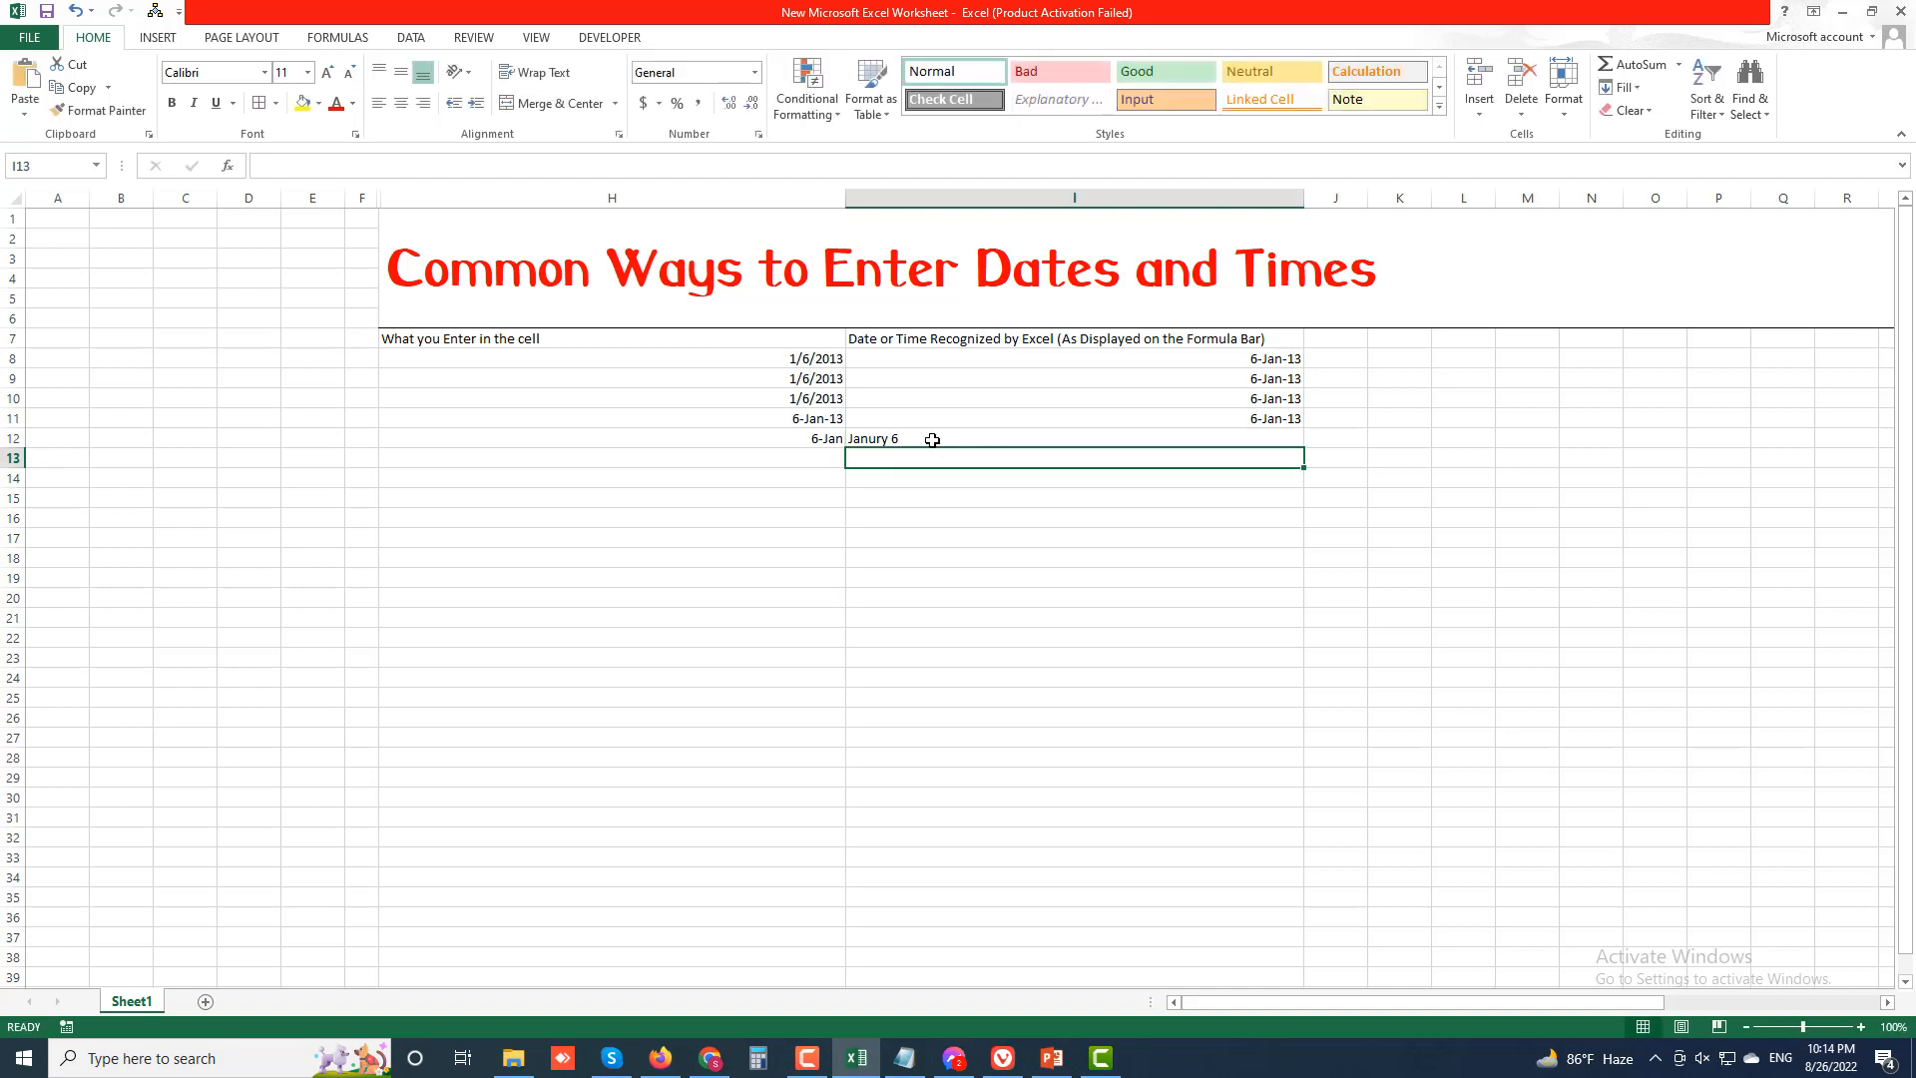
{"action": "double_click", "coordinate": [884, 440]}
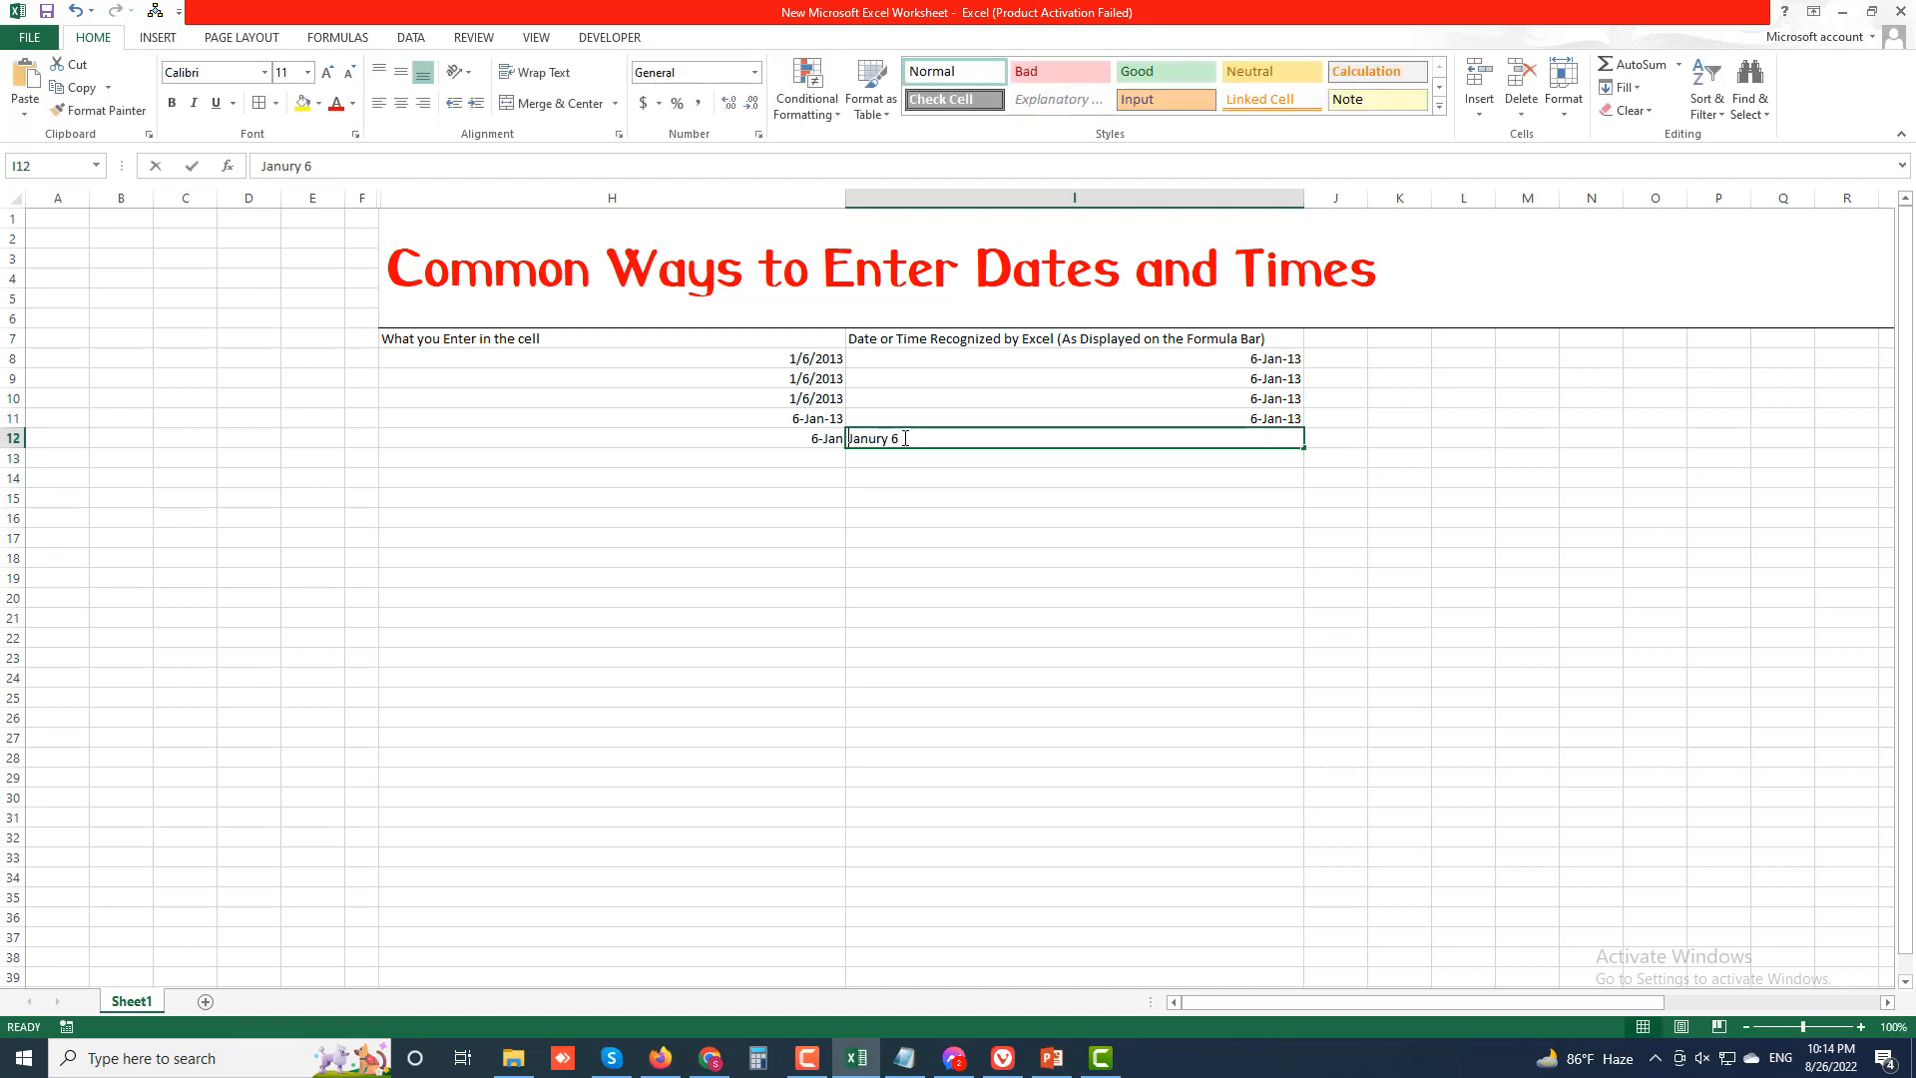
{"action": "type", "text": "a"}
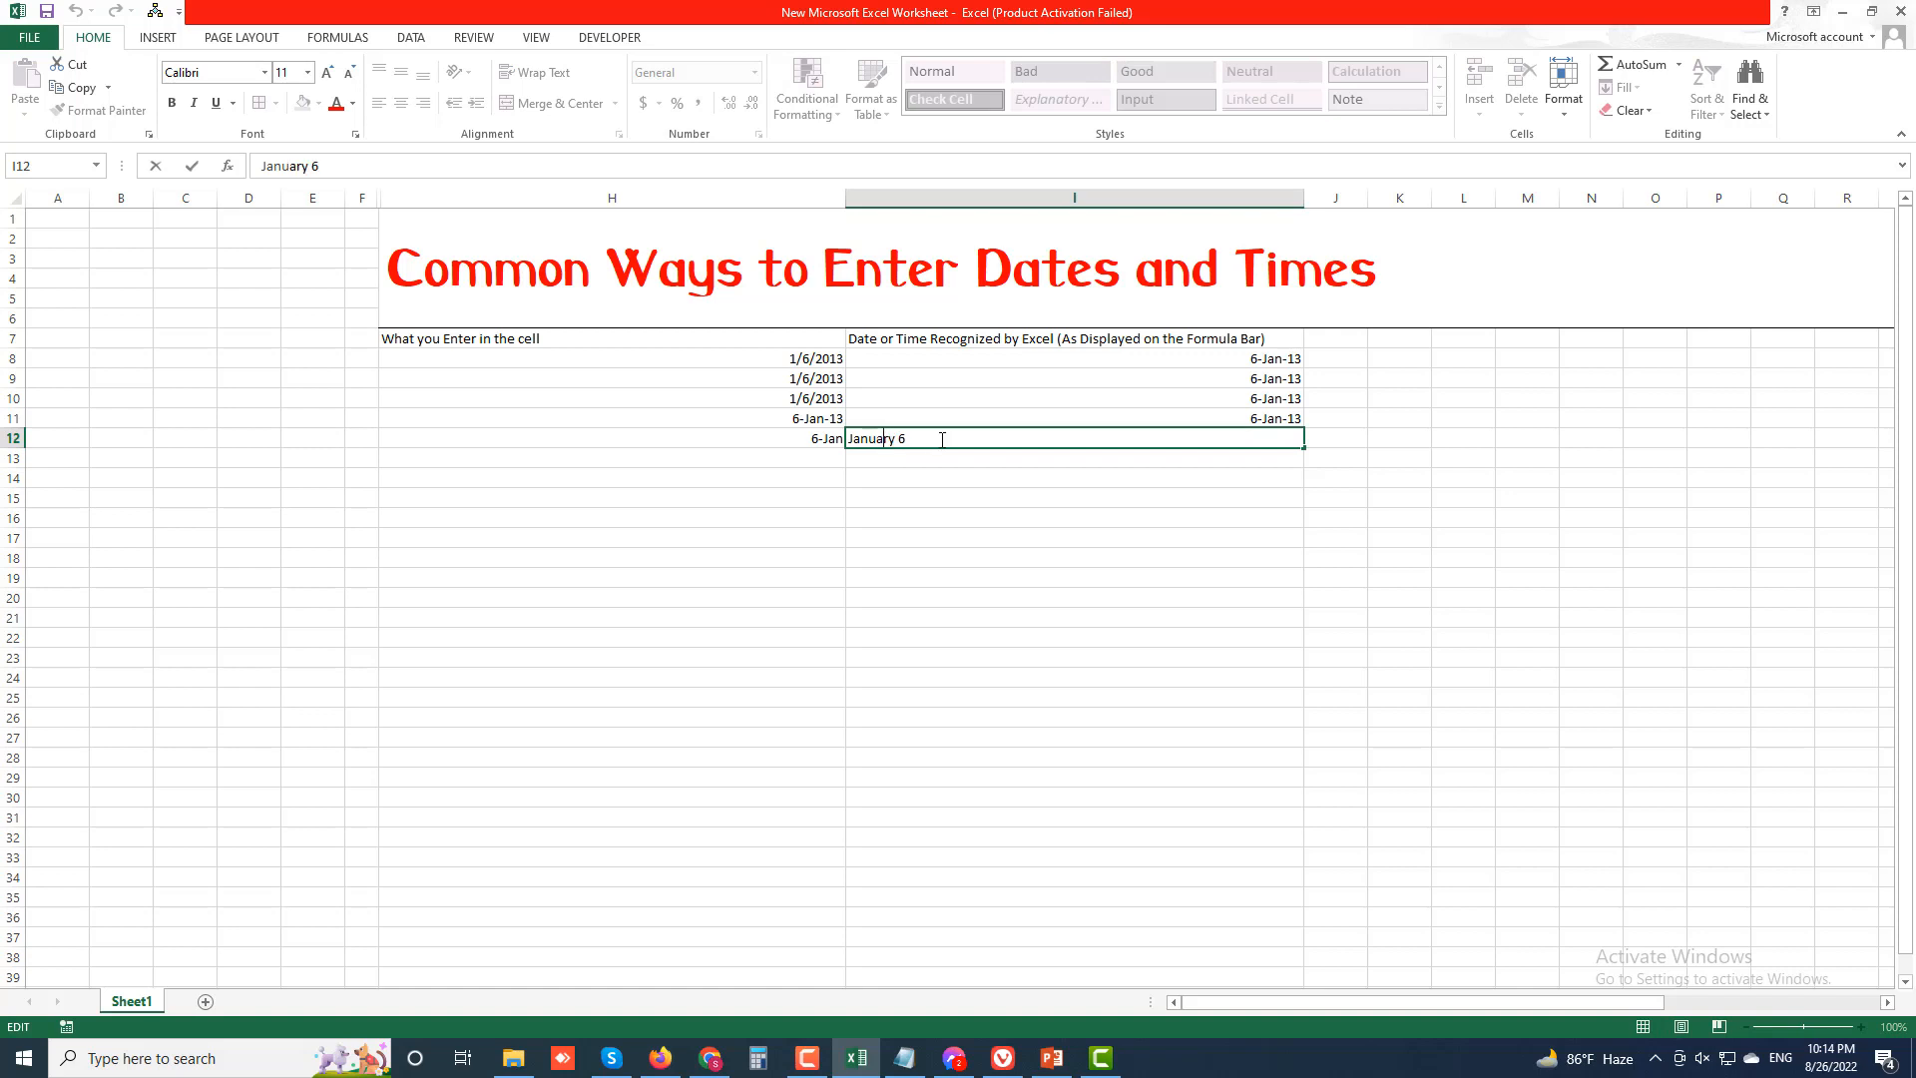
{"action": "left_click", "coordinate": [934, 471]}
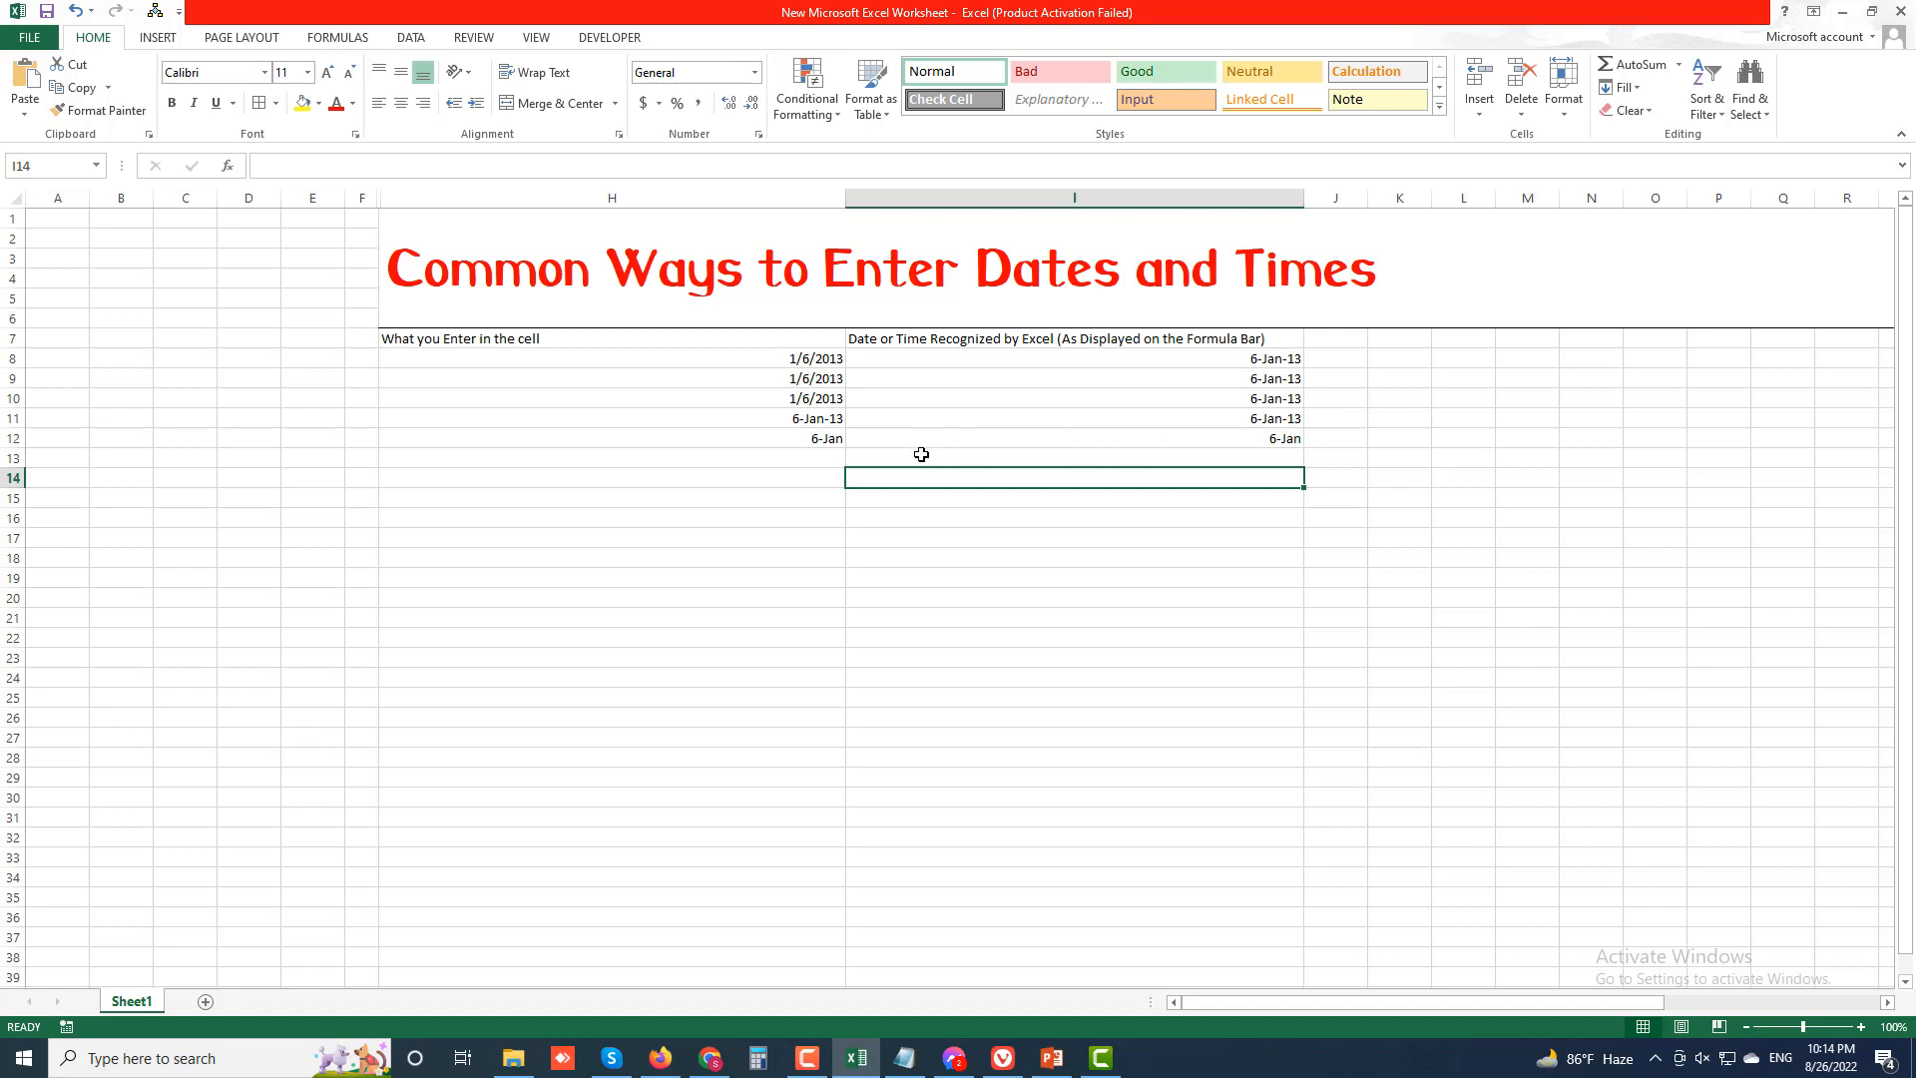
Step: Enter the combined date and time 1/6/13 5:25 in cell H13
{"action": "left_click", "coordinate": [778, 455]}
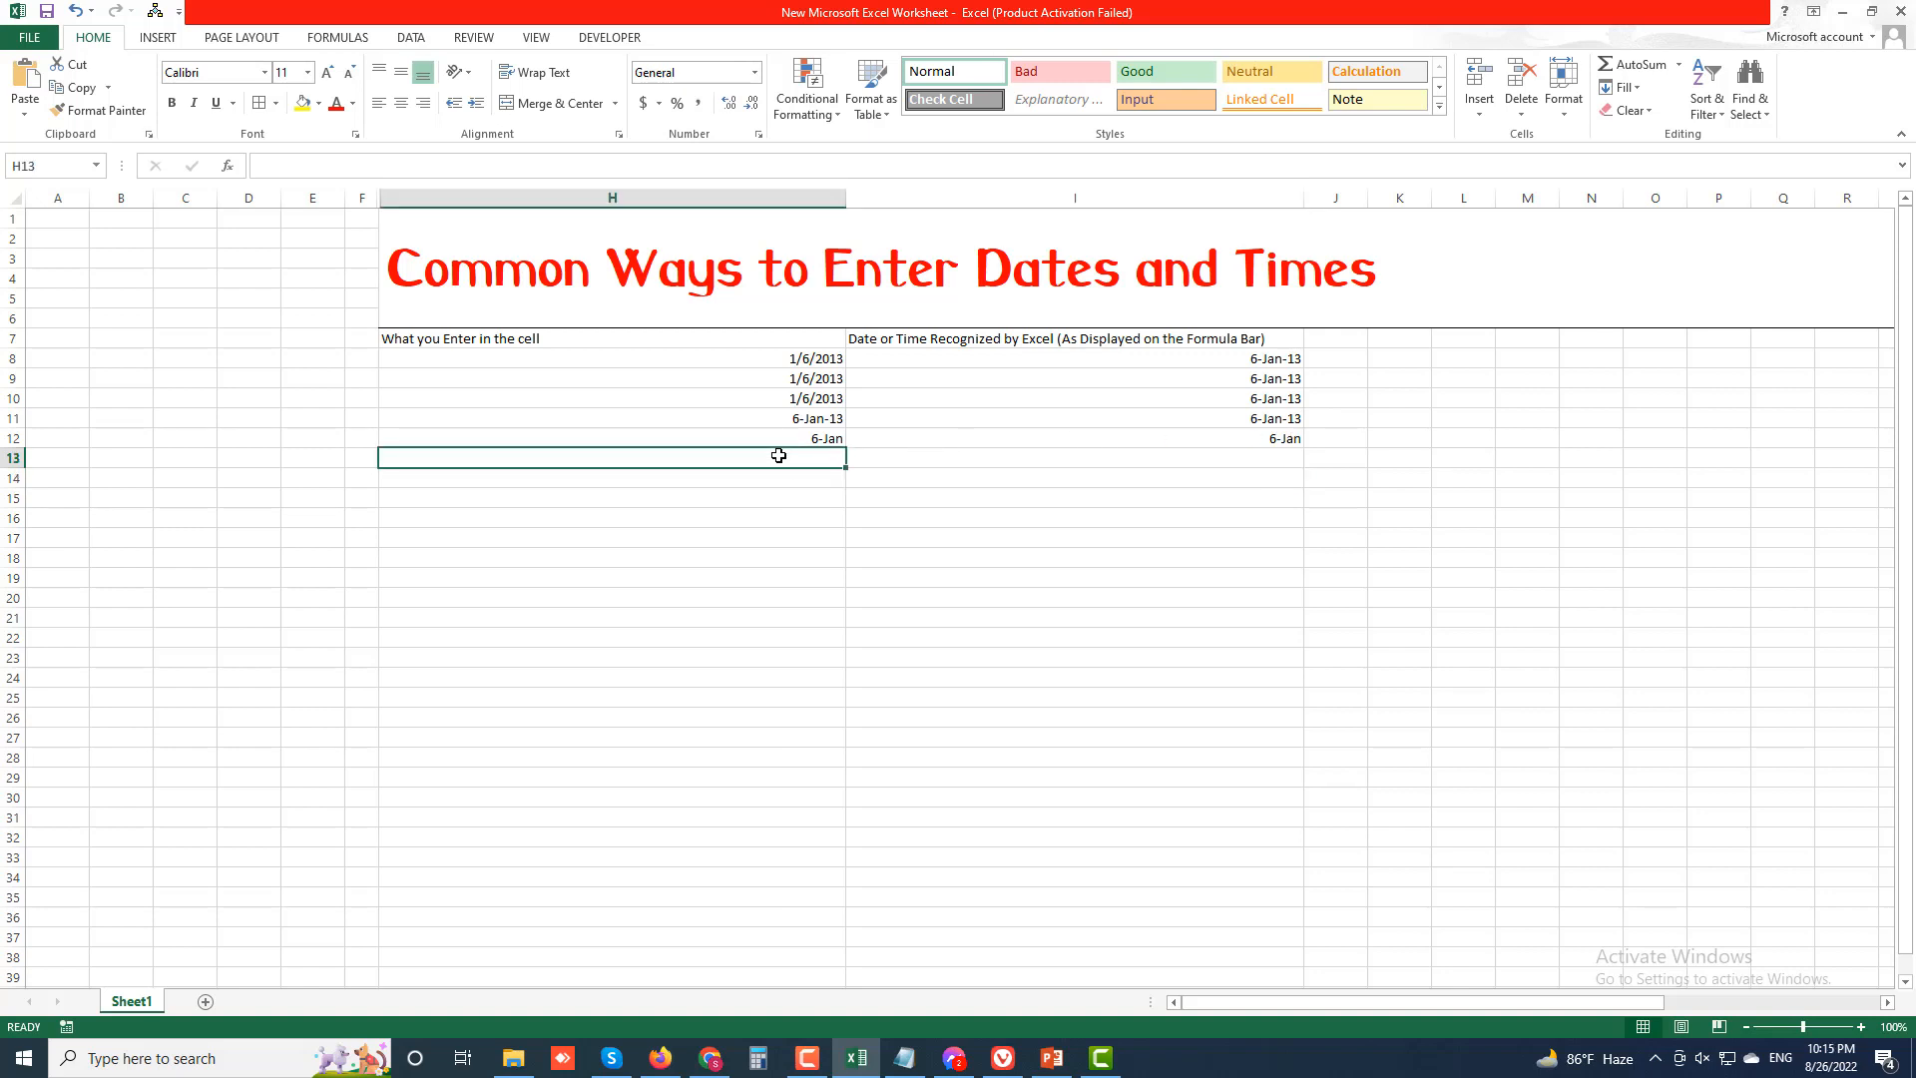
{"action": "type", "text": "1"}
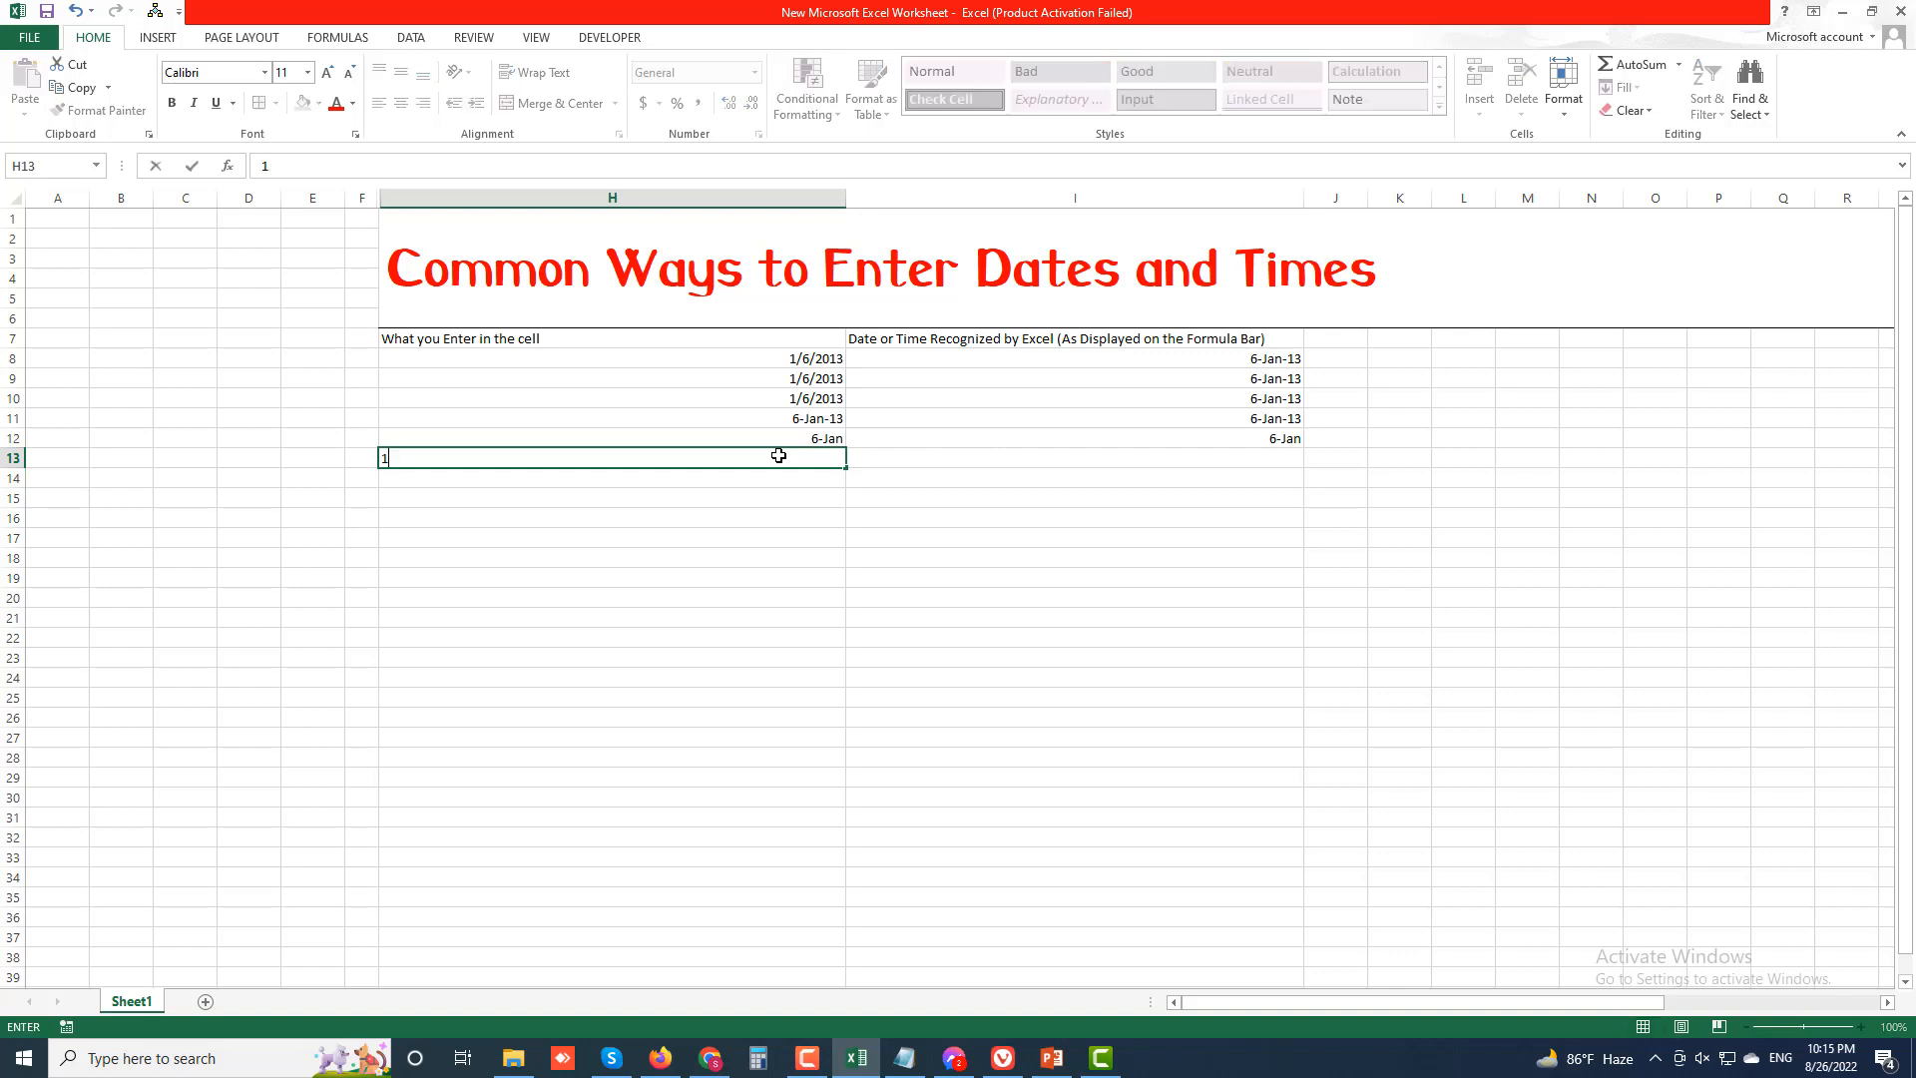
{"action": "type", "text": "/6/13"}
{"action": "type", "text": "5:25"}
{"action": "key", "text": "Return"}
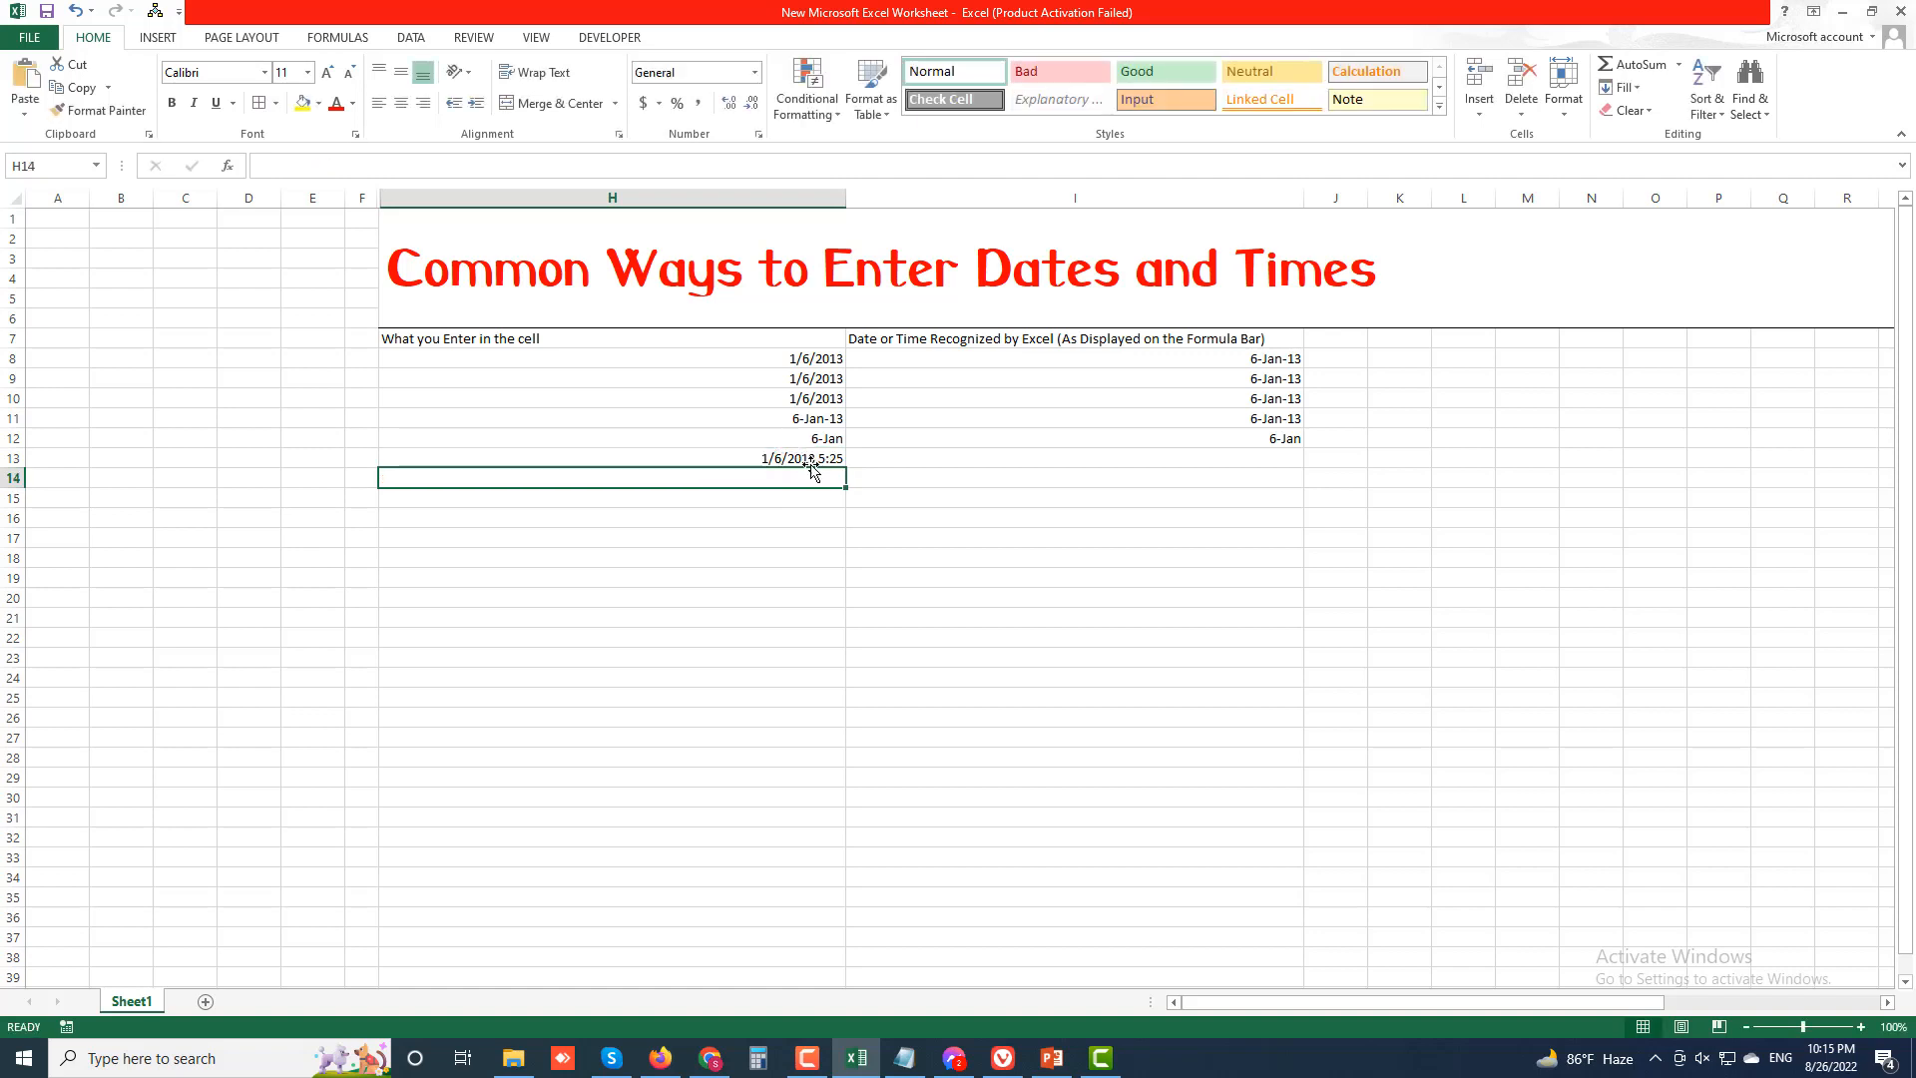
Step: Enter 1/6.13 5:25 a.m. in cell I13 as the recognized value for the combined date and time
{"action": "left_click", "coordinate": [921, 454]}
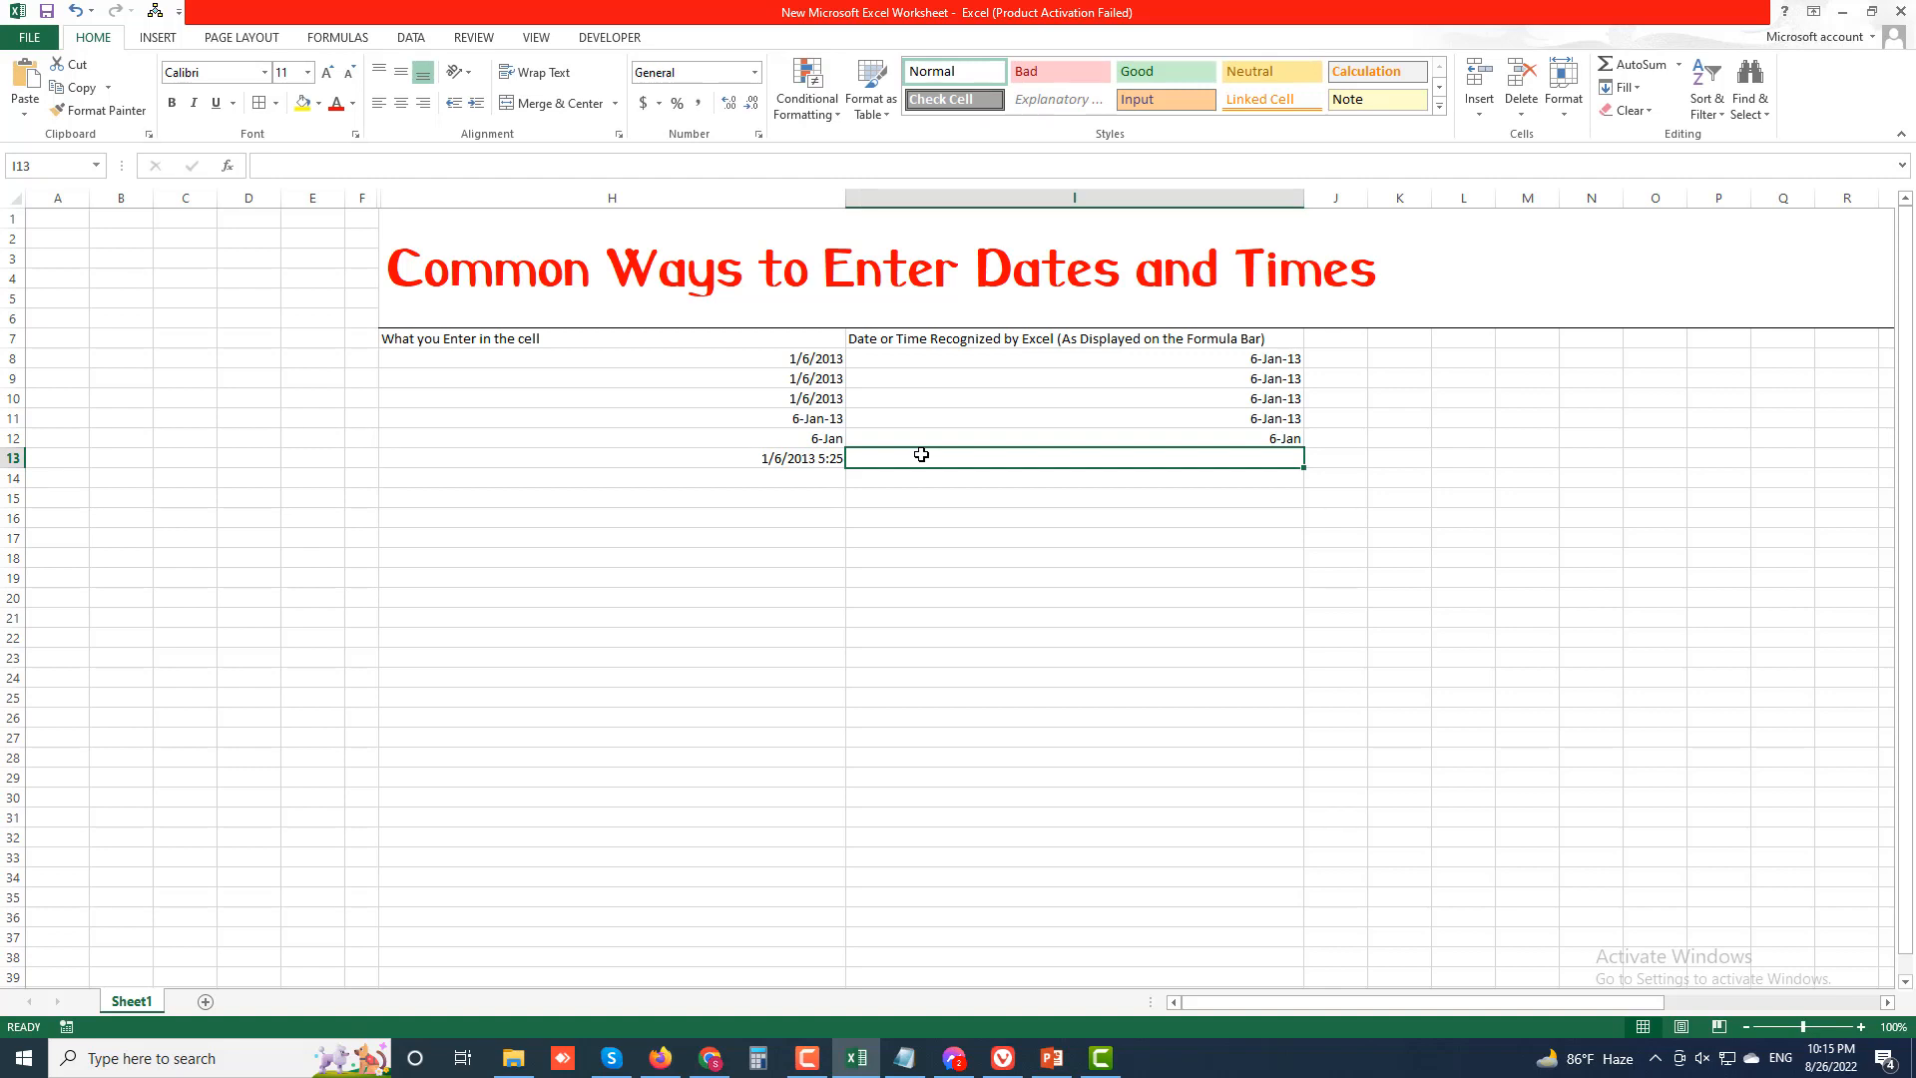
{"action": "type", "text": "1/6.13"}
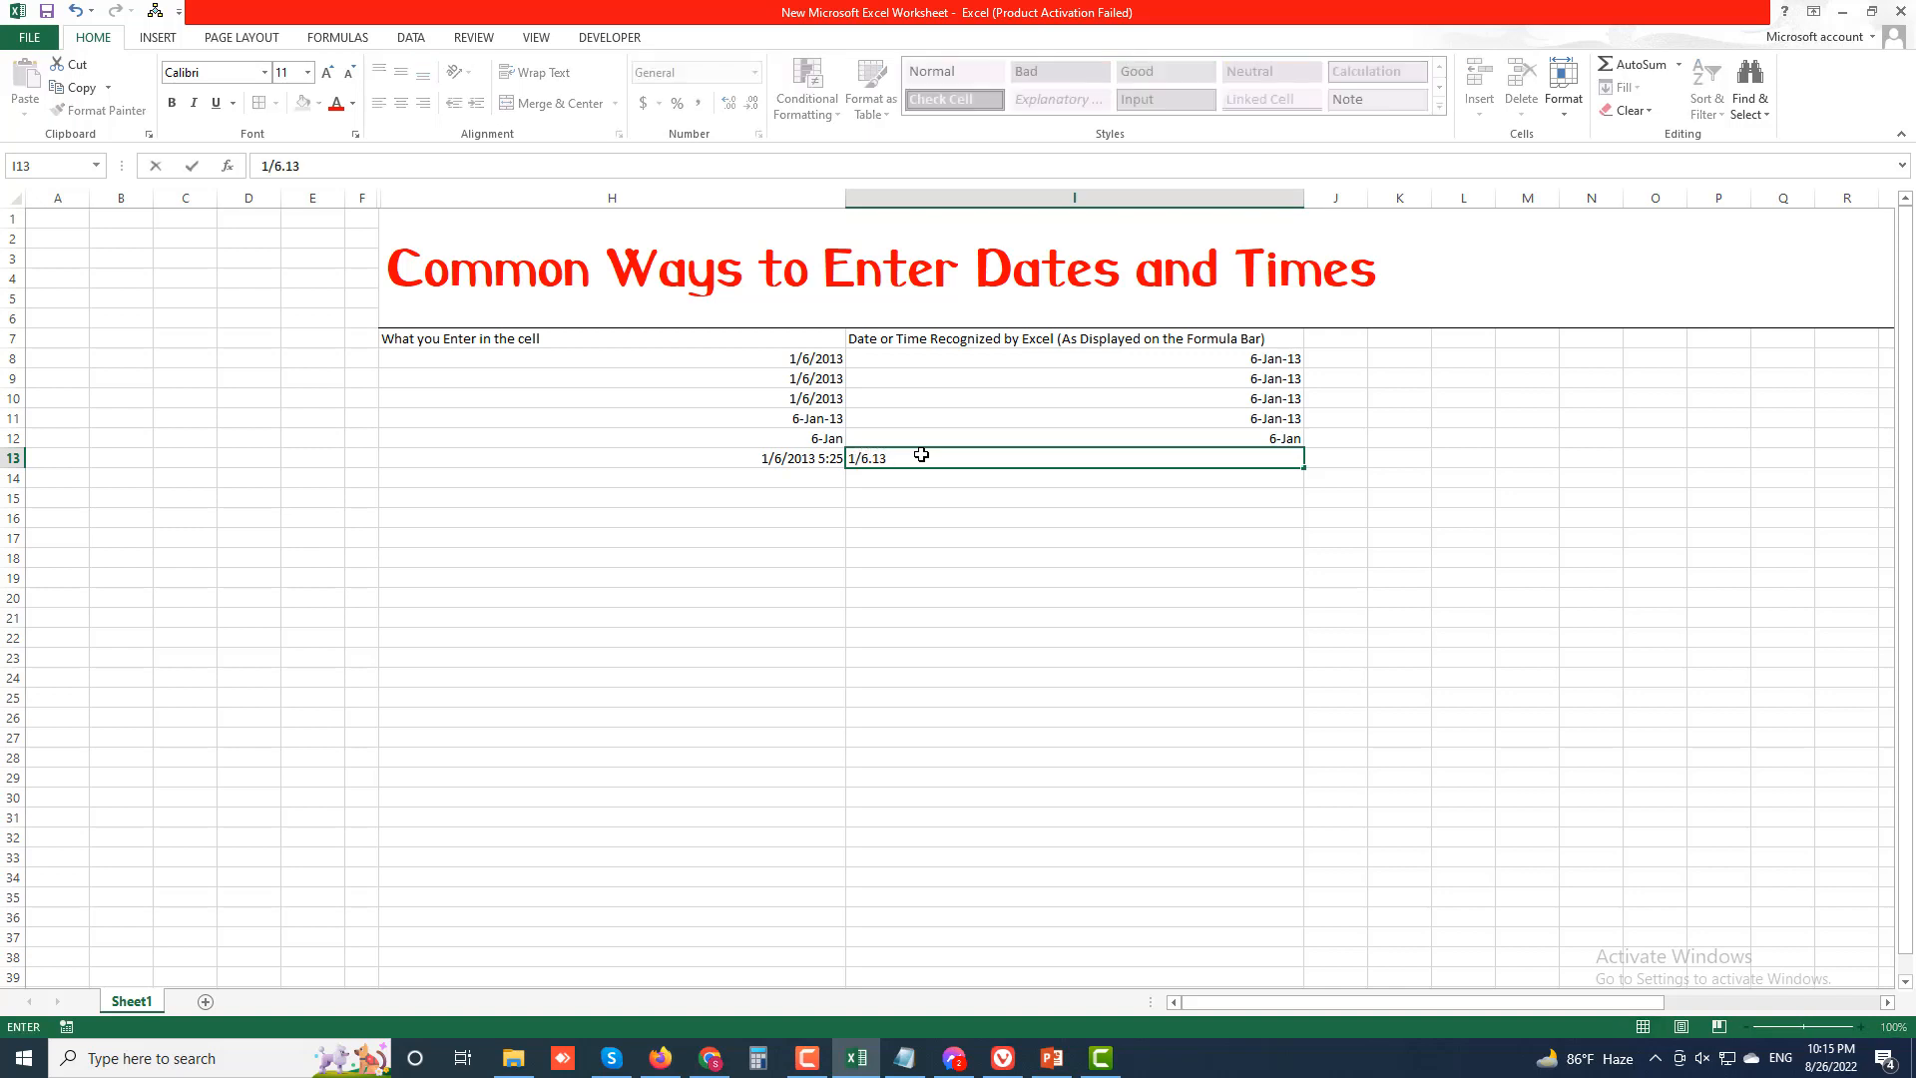
{"action": "type", "text": " 5:25 a.m"}
{"action": "key", "text": "Return"}
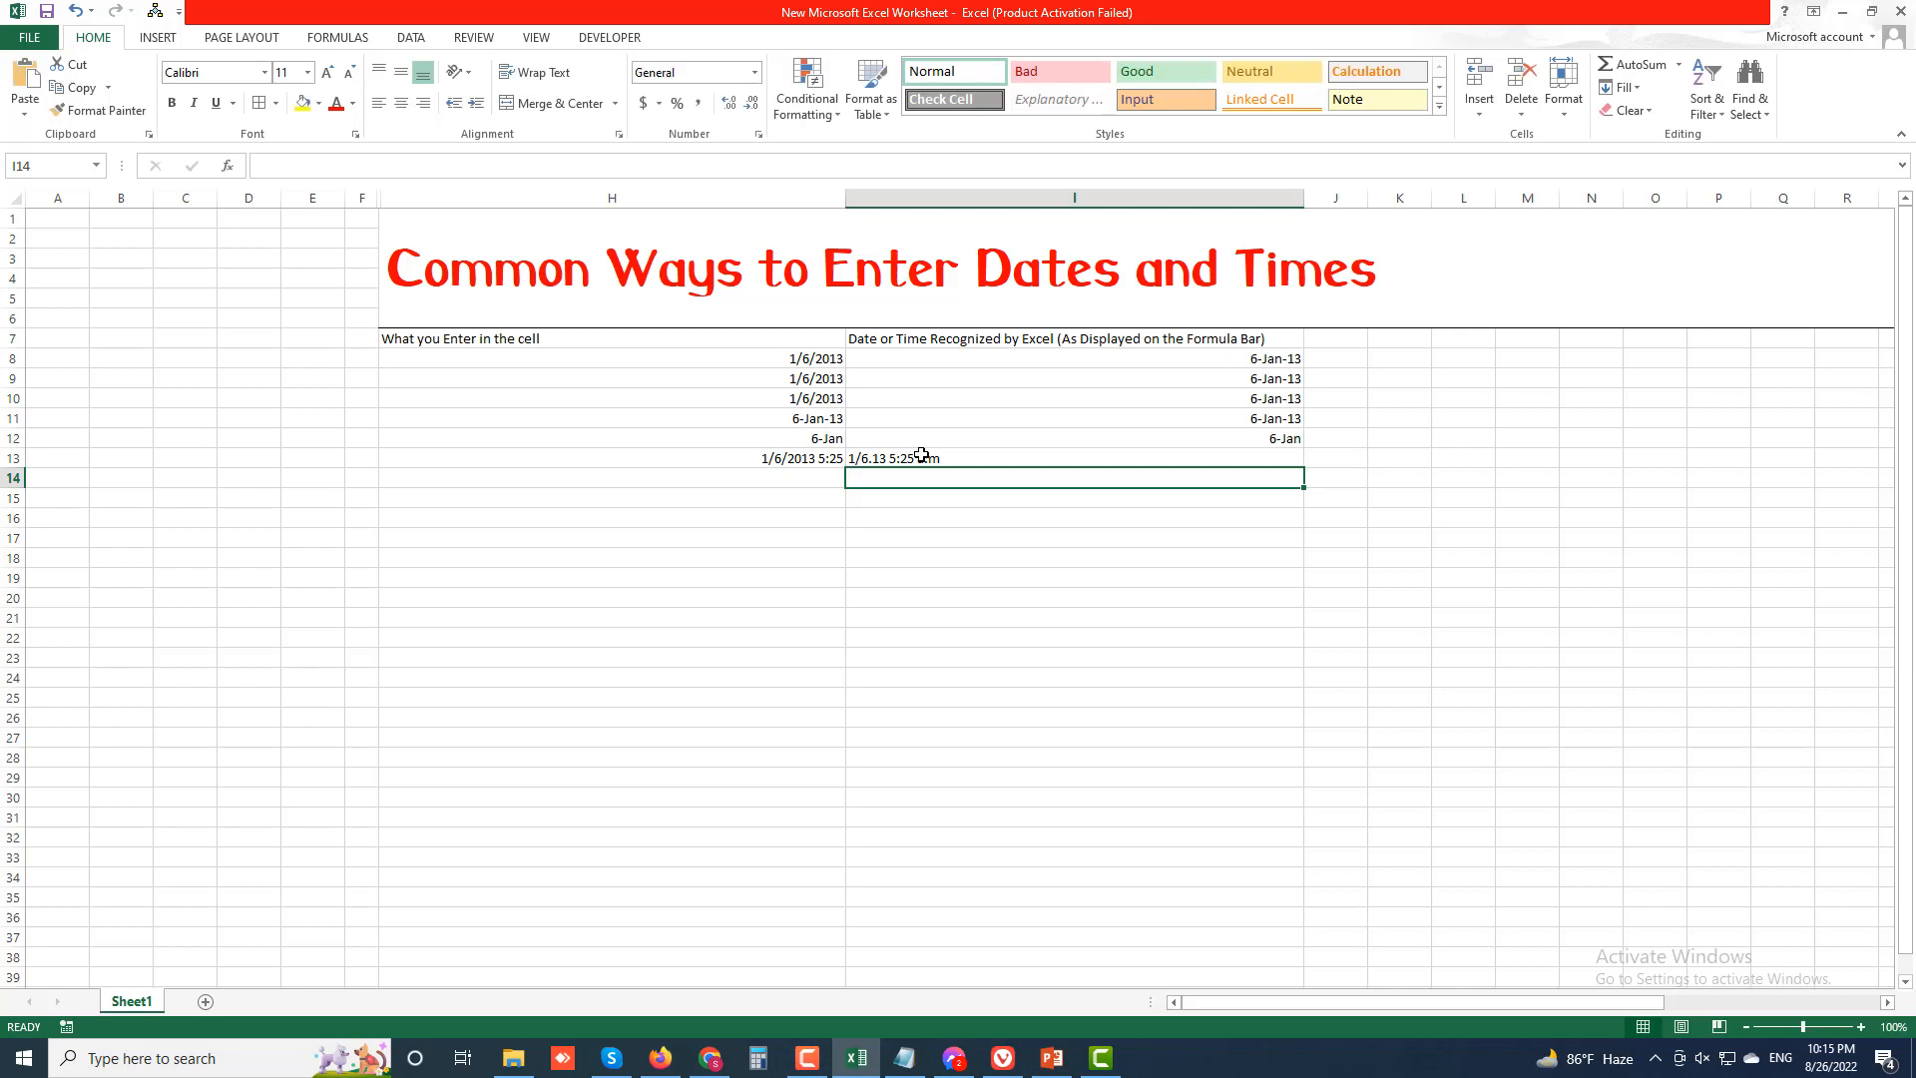
{"action": "left_click", "coordinate": [985, 455]}
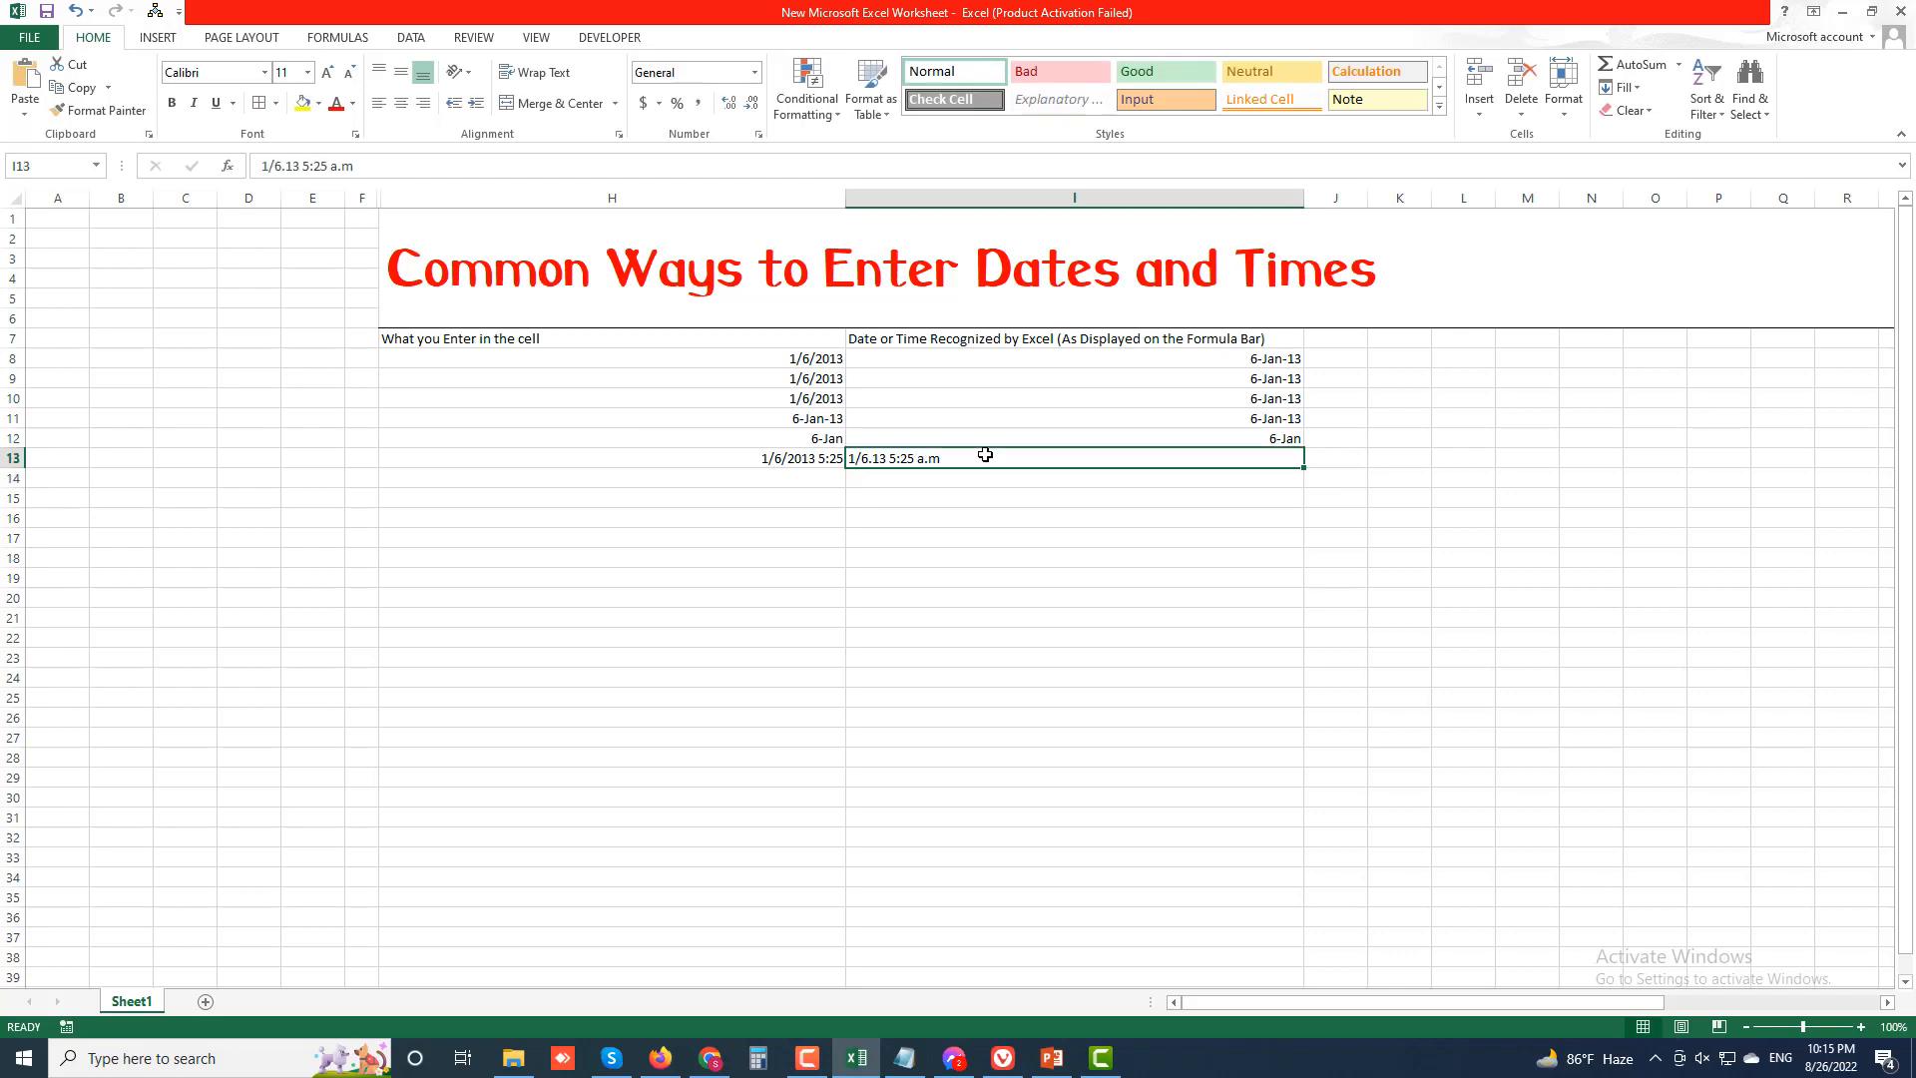
{"action": "double_click", "coordinate": [959, 458]}
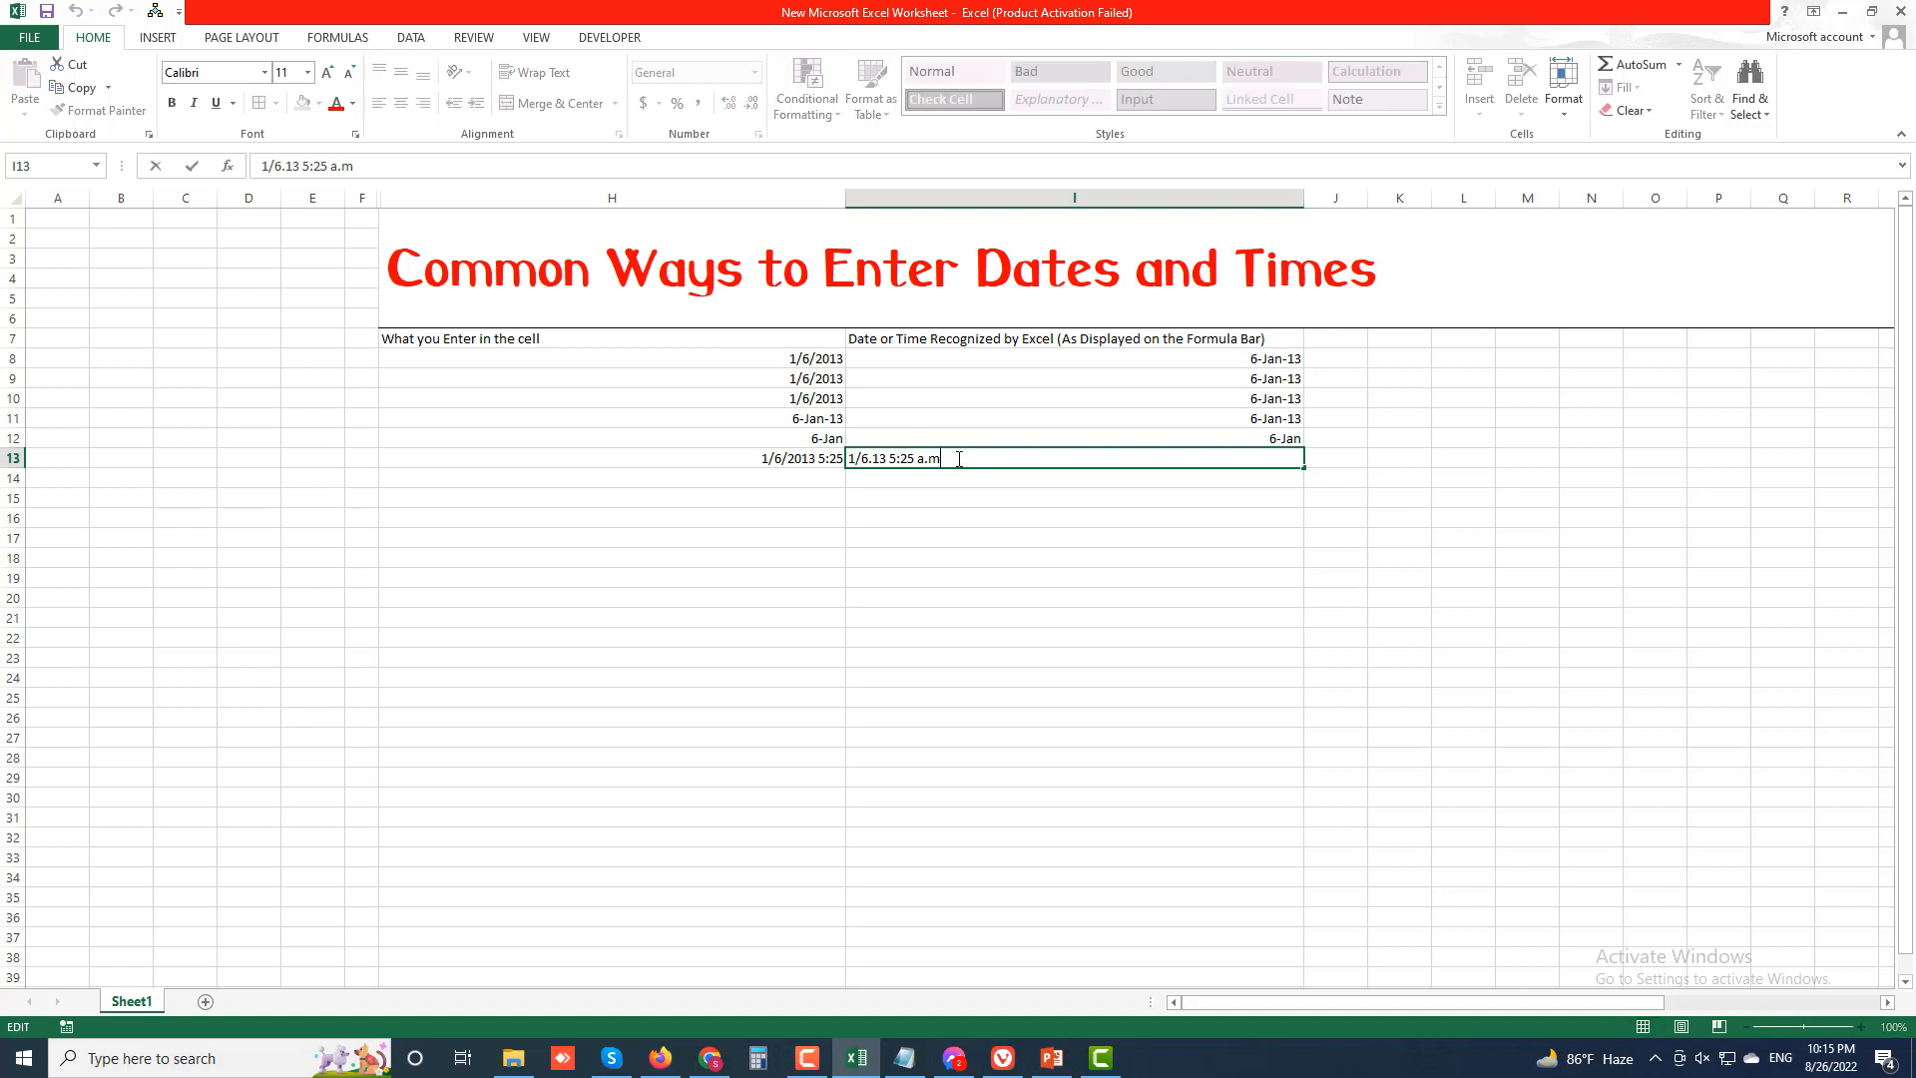
{"action": "type", "text": "."}
{"action": "left_click", "coordinate": [973, 499]}
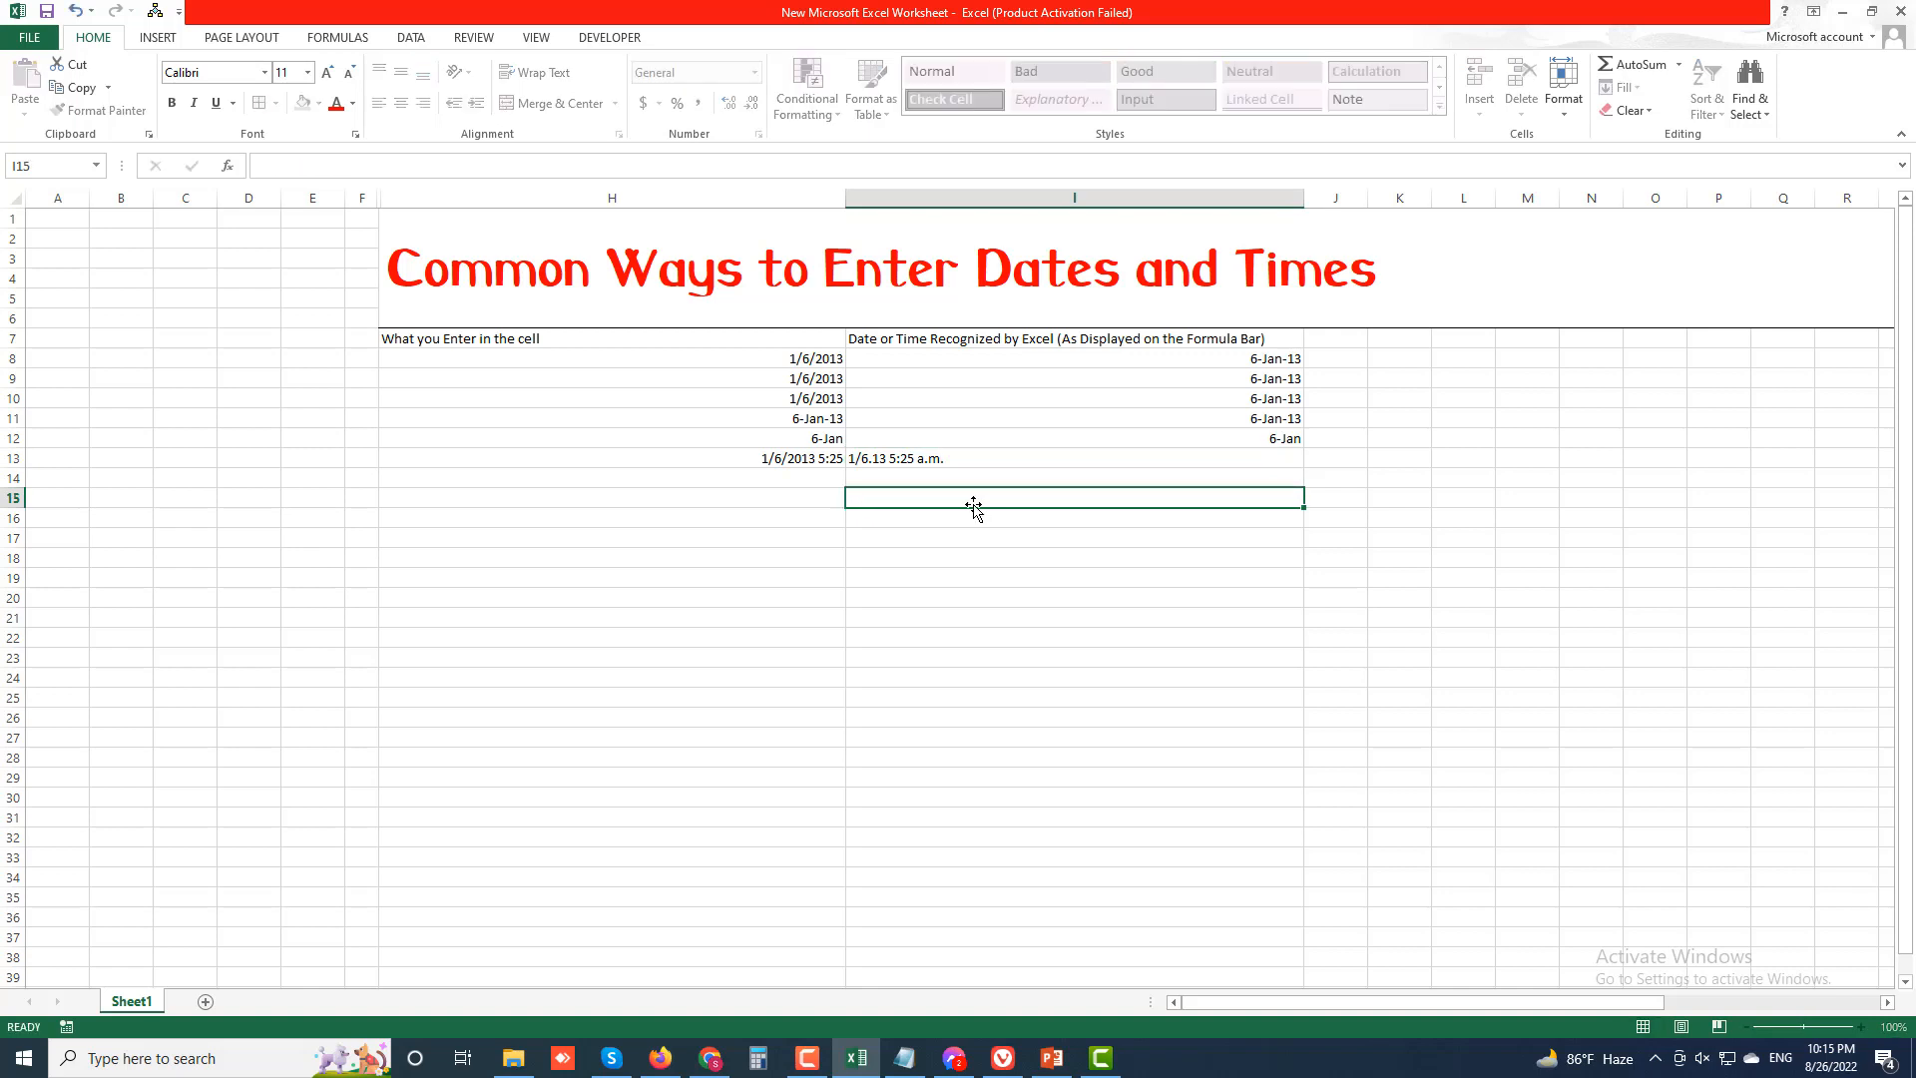
Step: Correct the date part of cell I13 to 1/6/2013, using a slash separator and a four-digit year
{"action": "left_click", "coordinate": [952, 463]}
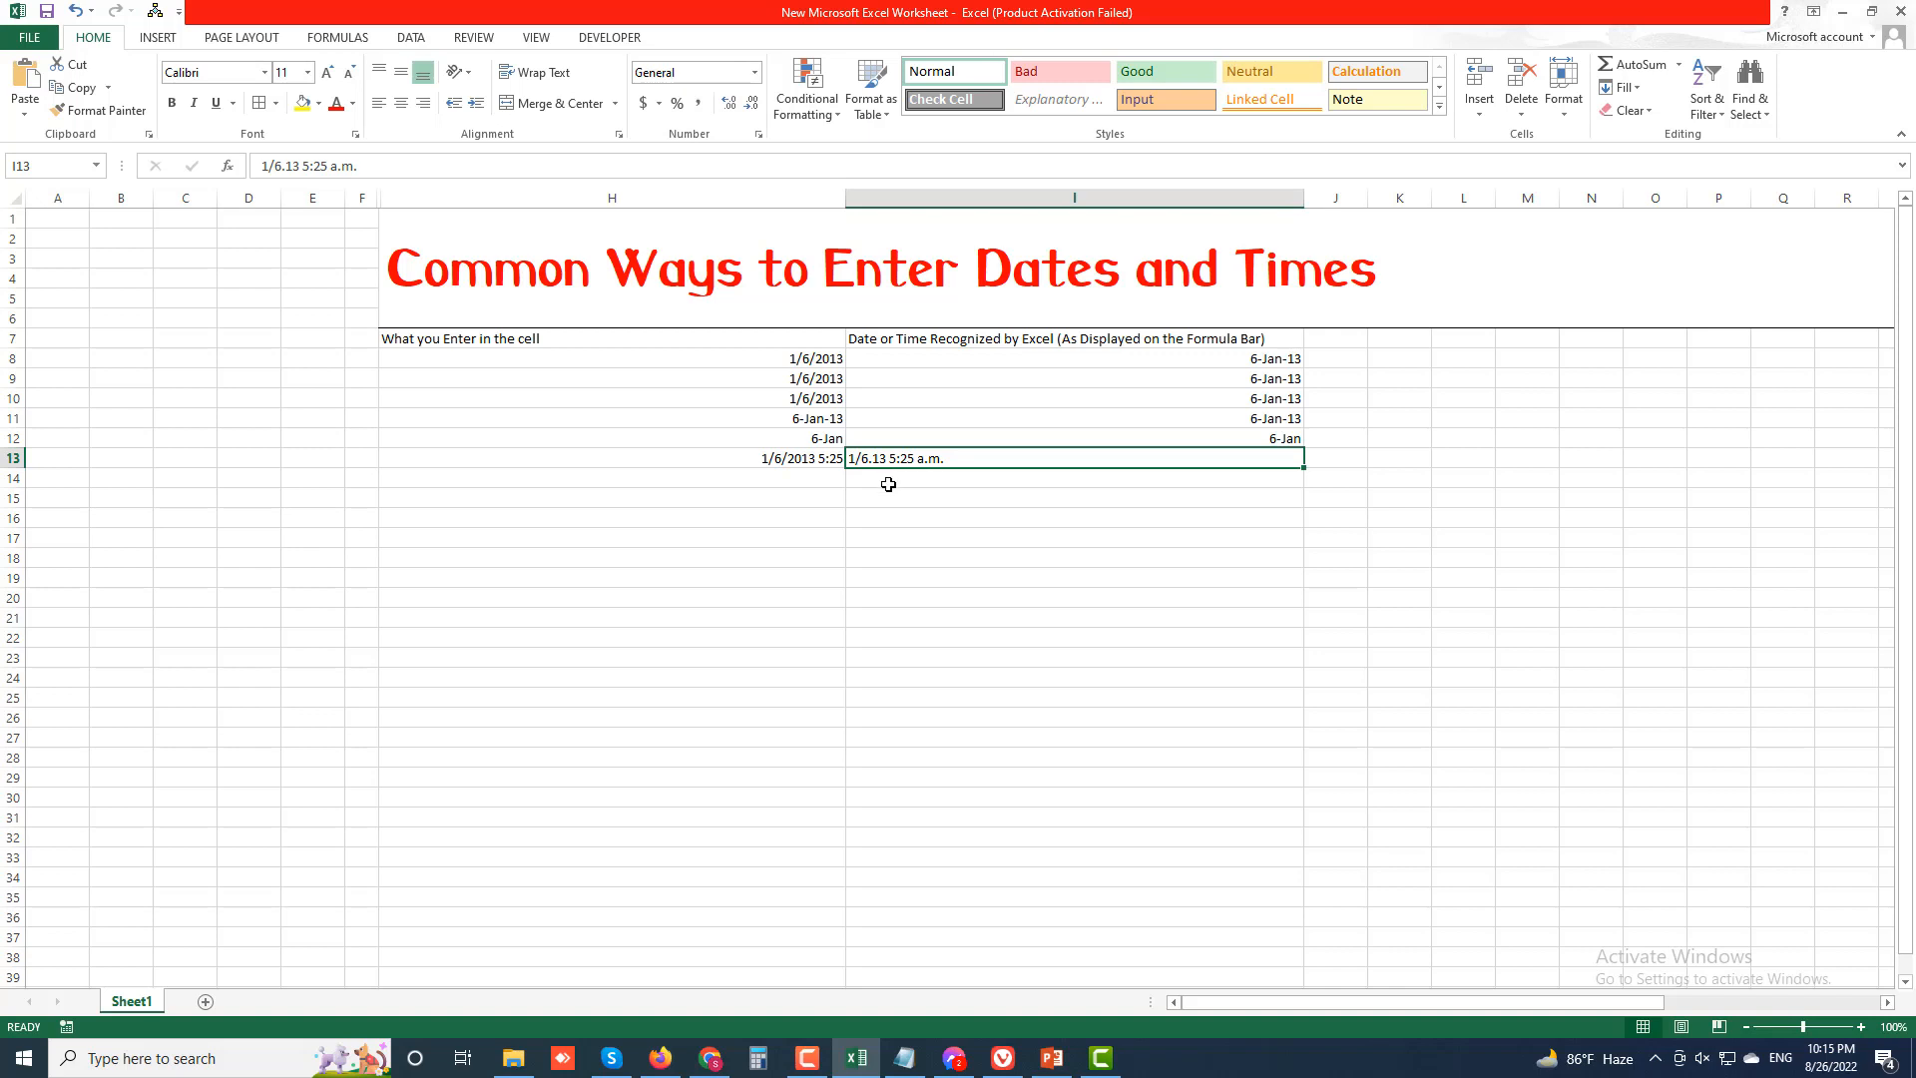
{"action": "double_click", "coordinate": [873, 459]}
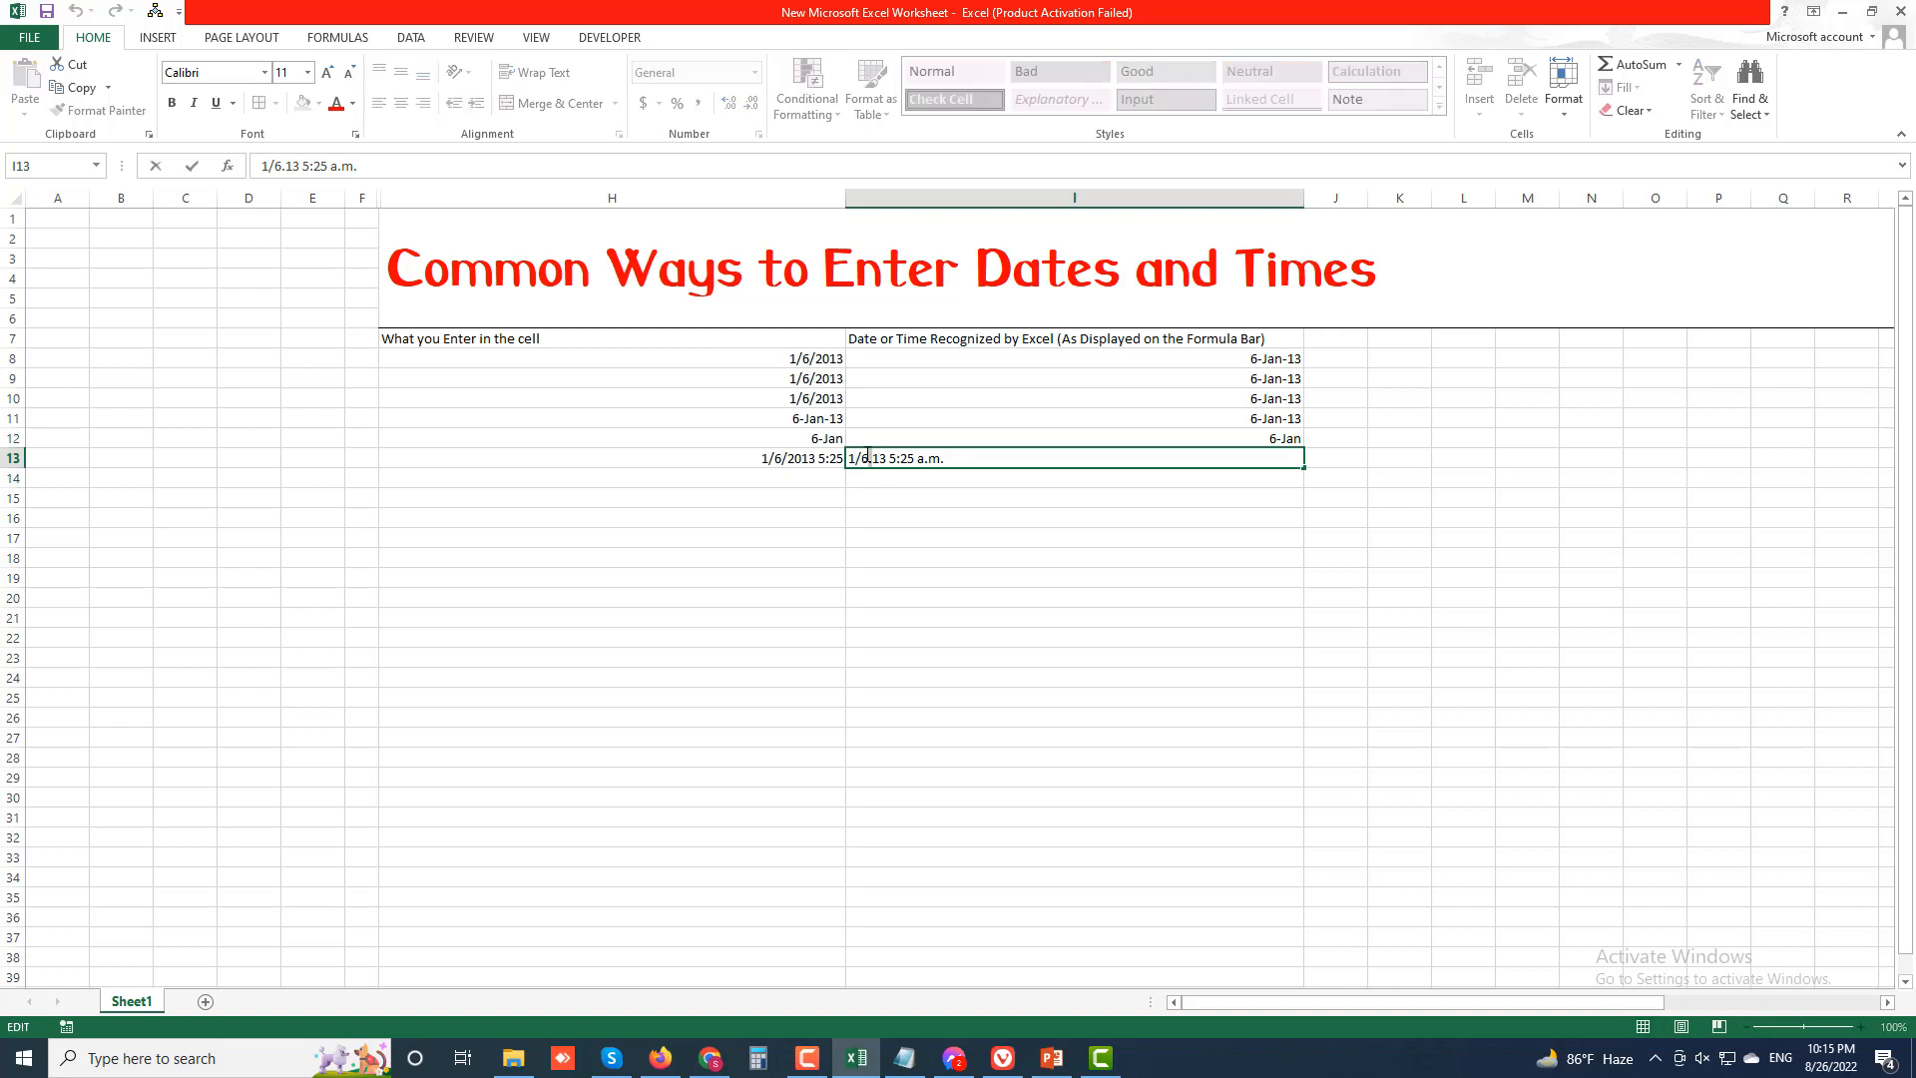
{"action": "key", "text": "Delete"}
{"action": "type", "text": "/"}
{"action": "left_click", "coordinate": [920, 519]}
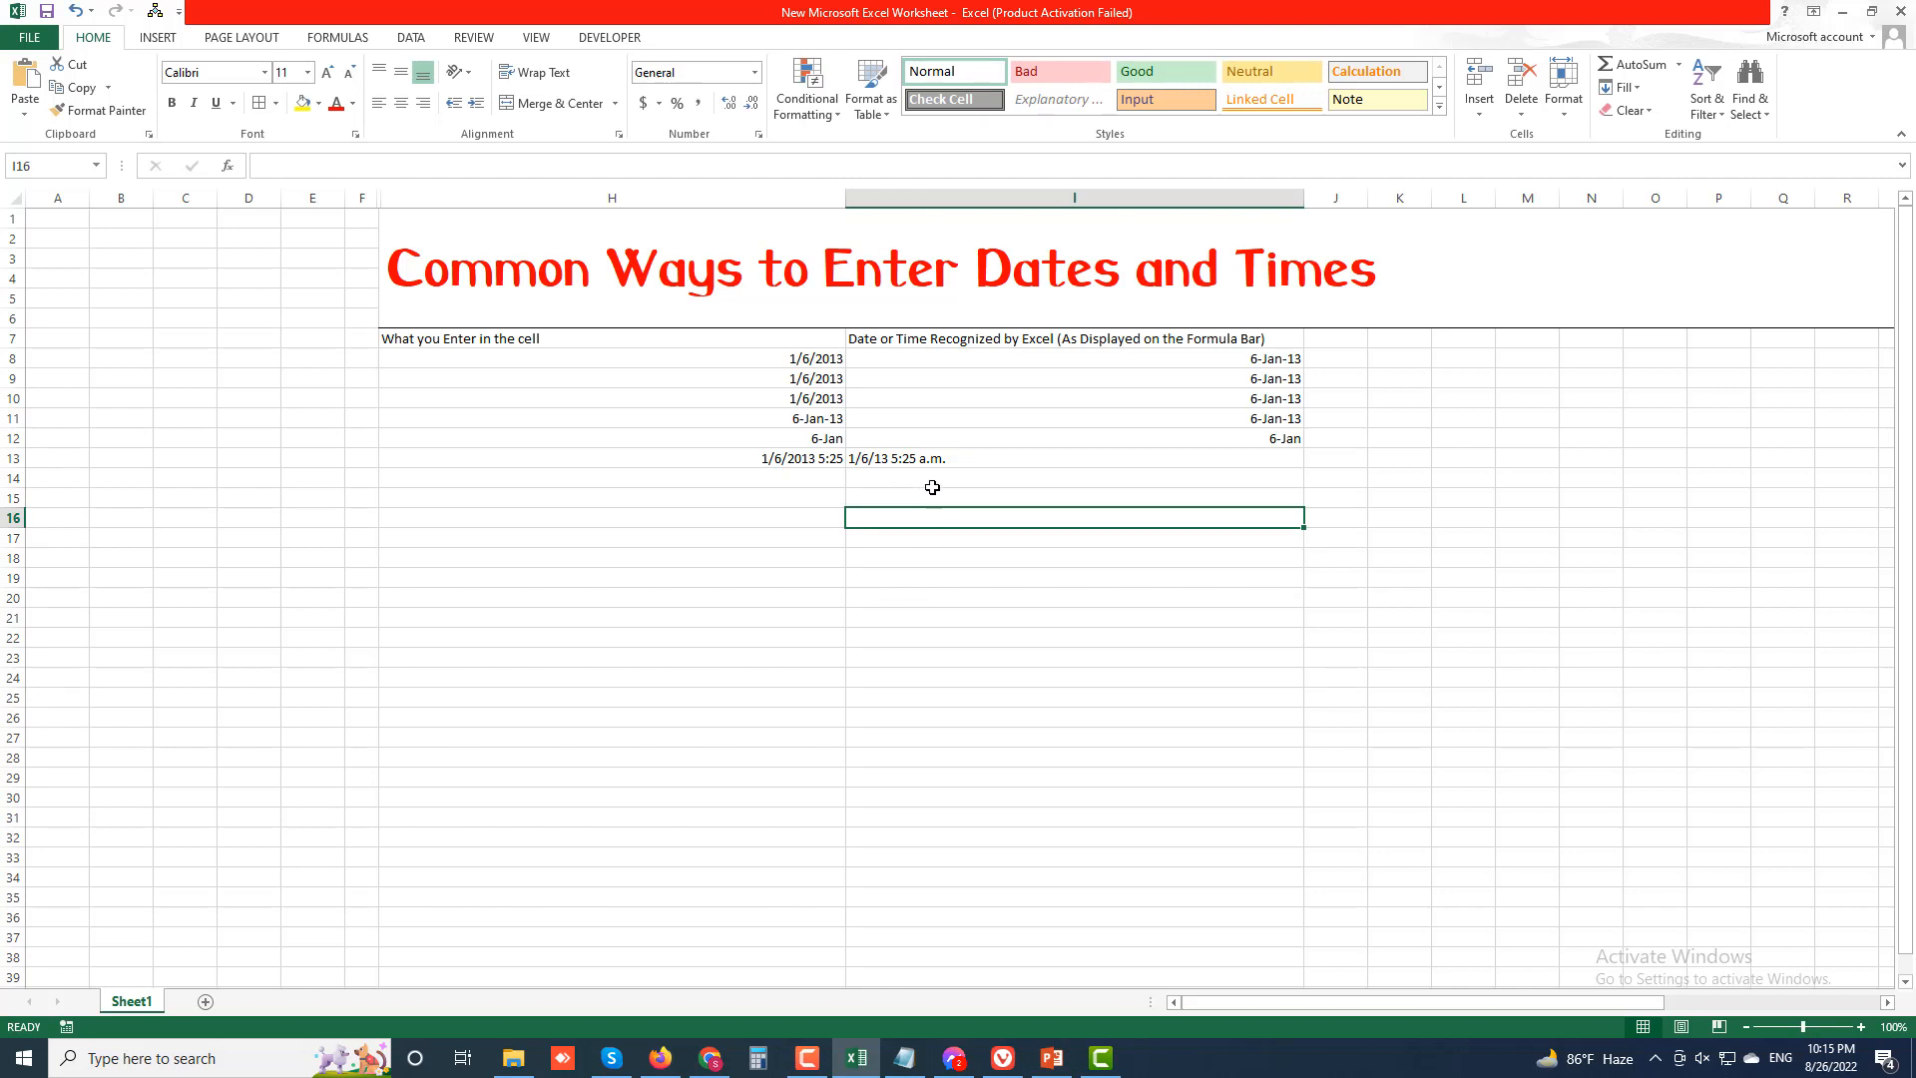
{"action": "double_click", "coordinate": [869, 459]}
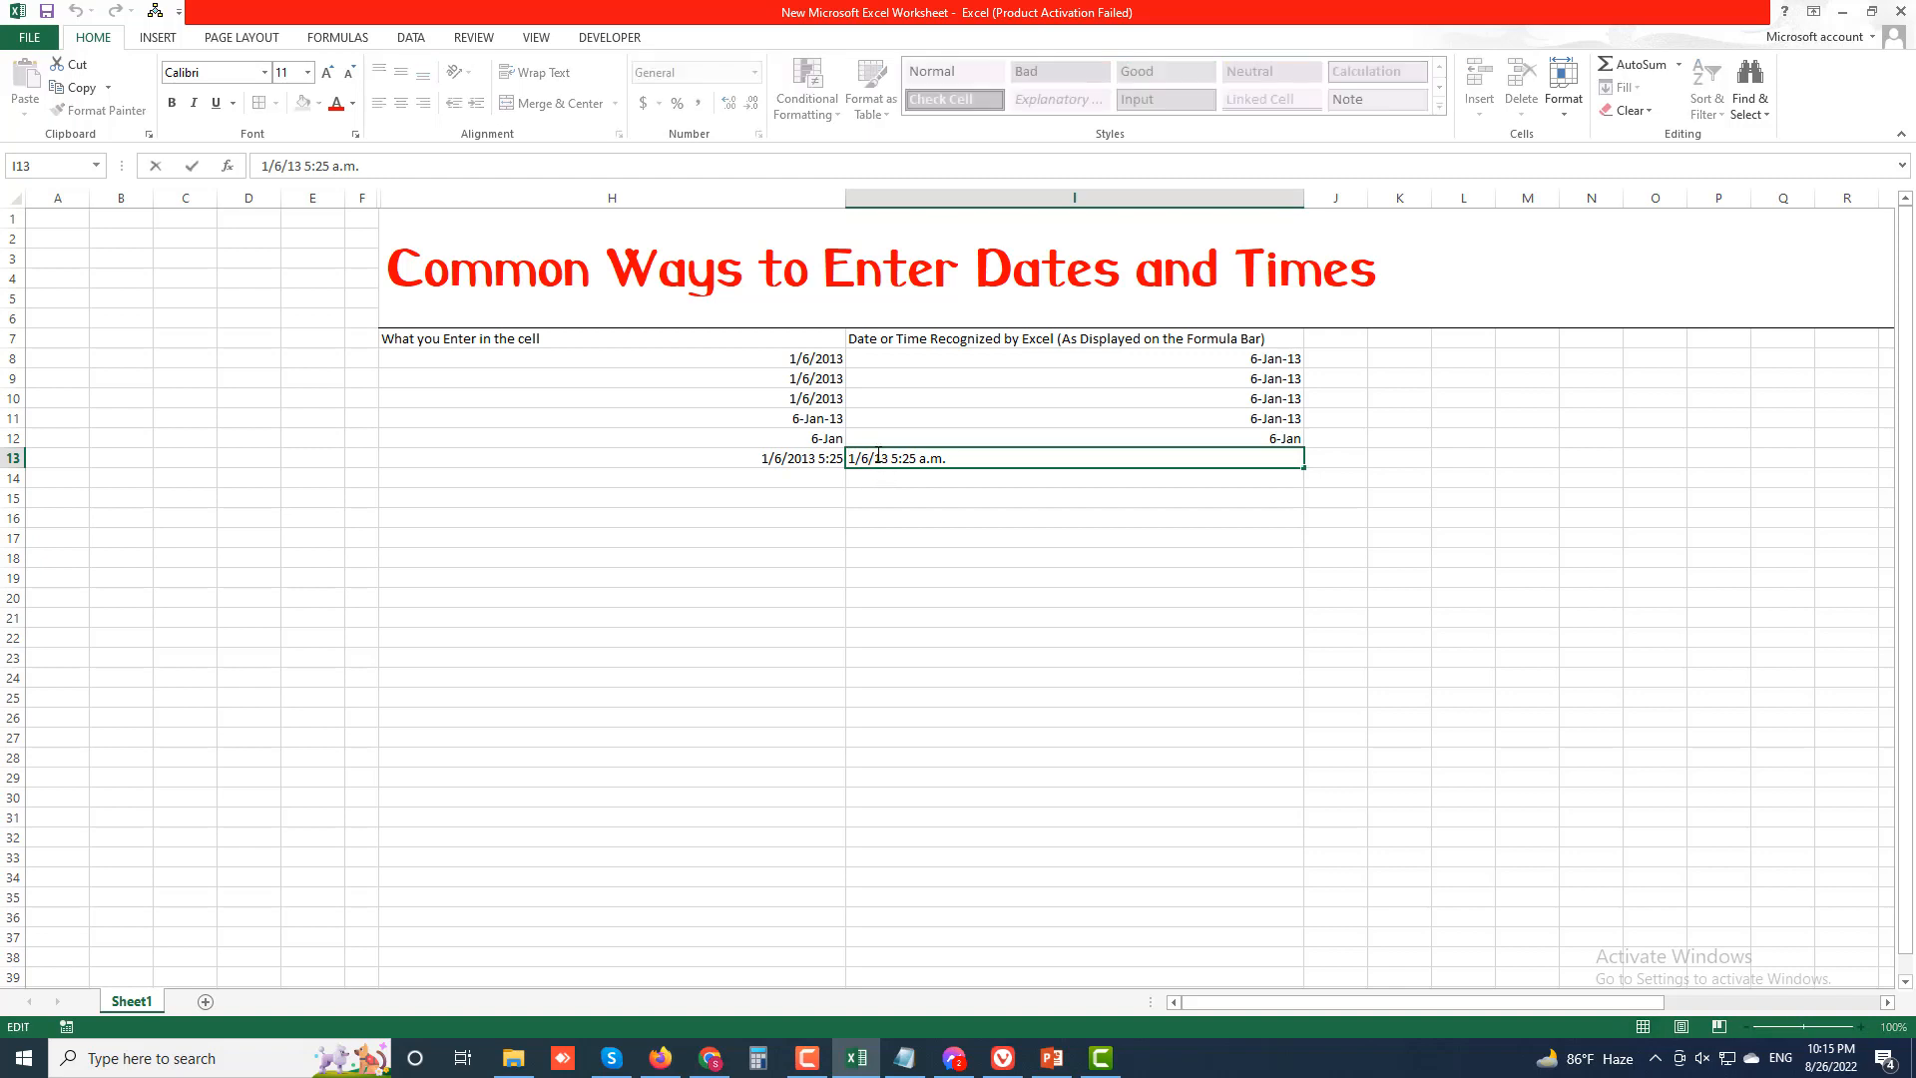
{"action": "type", "text": "20"}
{"action": "left_click", "coordinate": [941, 539]}
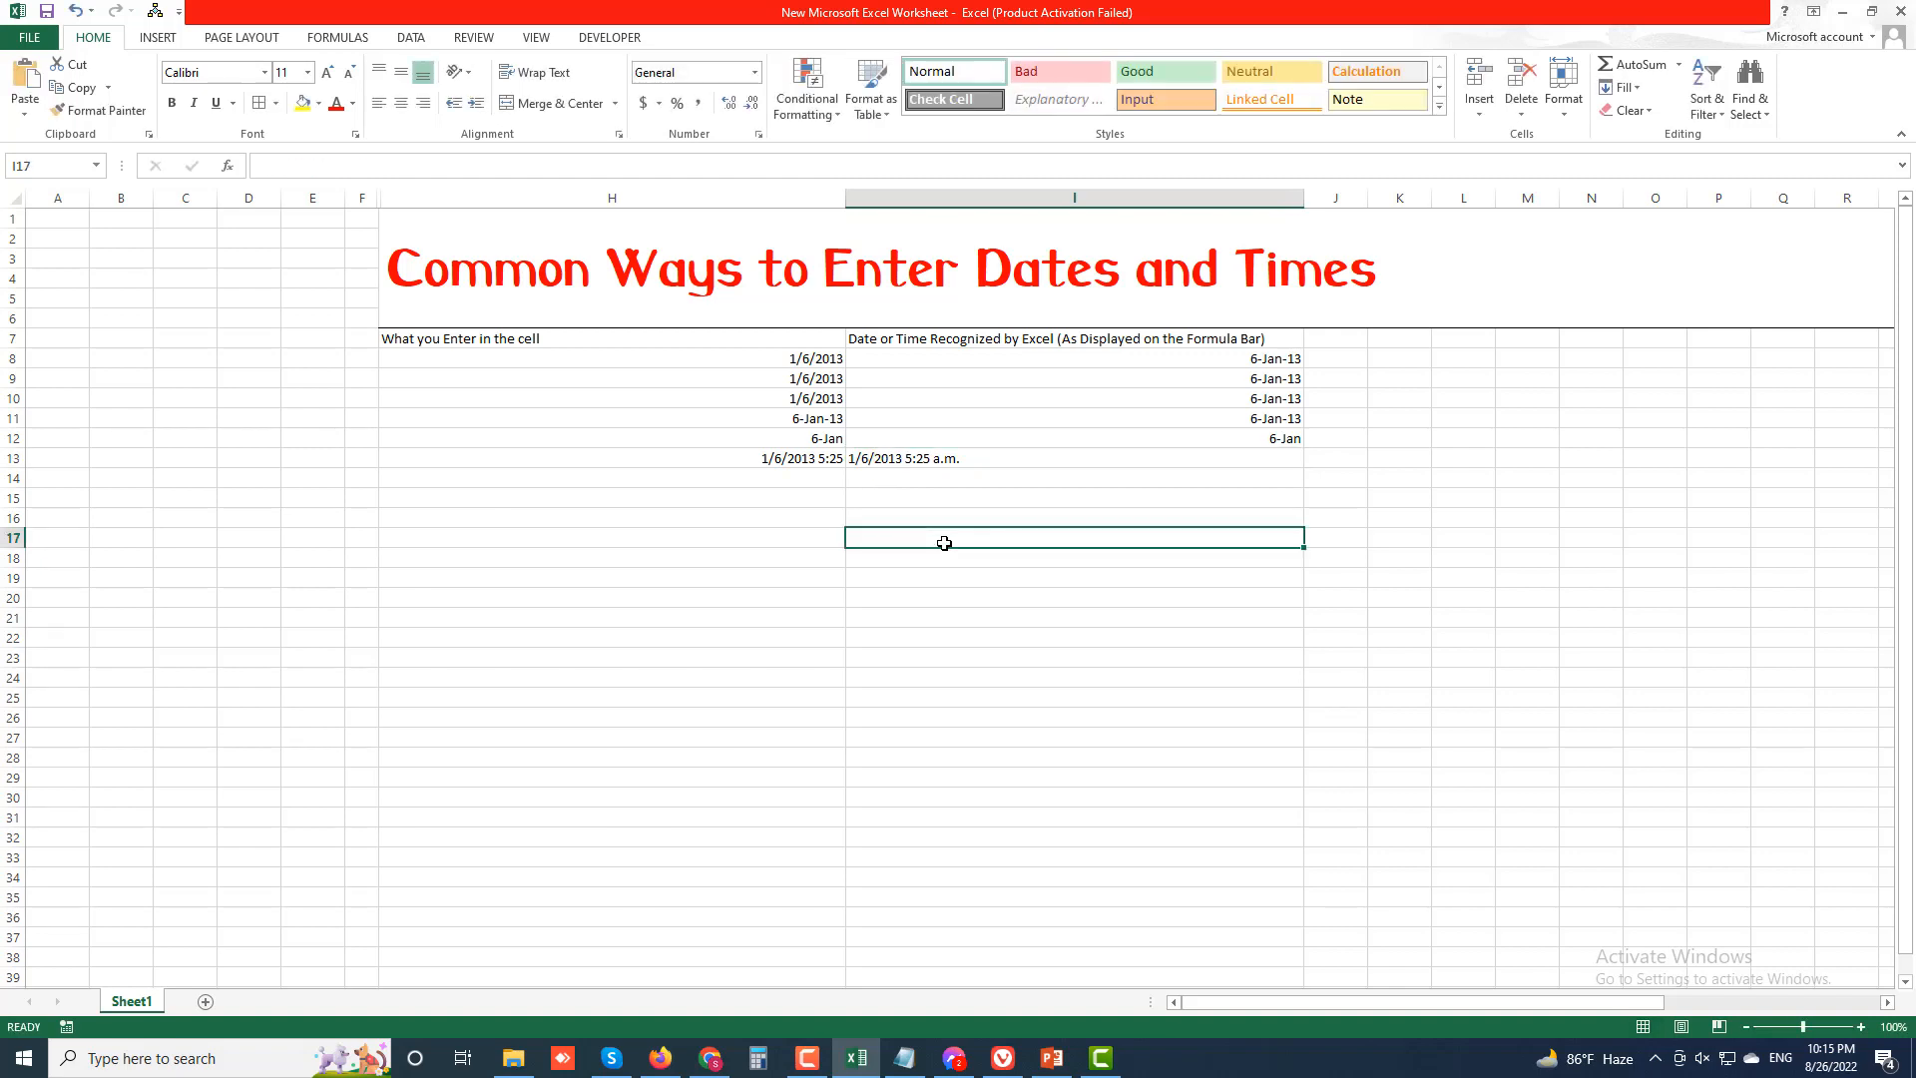
{"action": "left_click", "coordinate": [879, 463]}
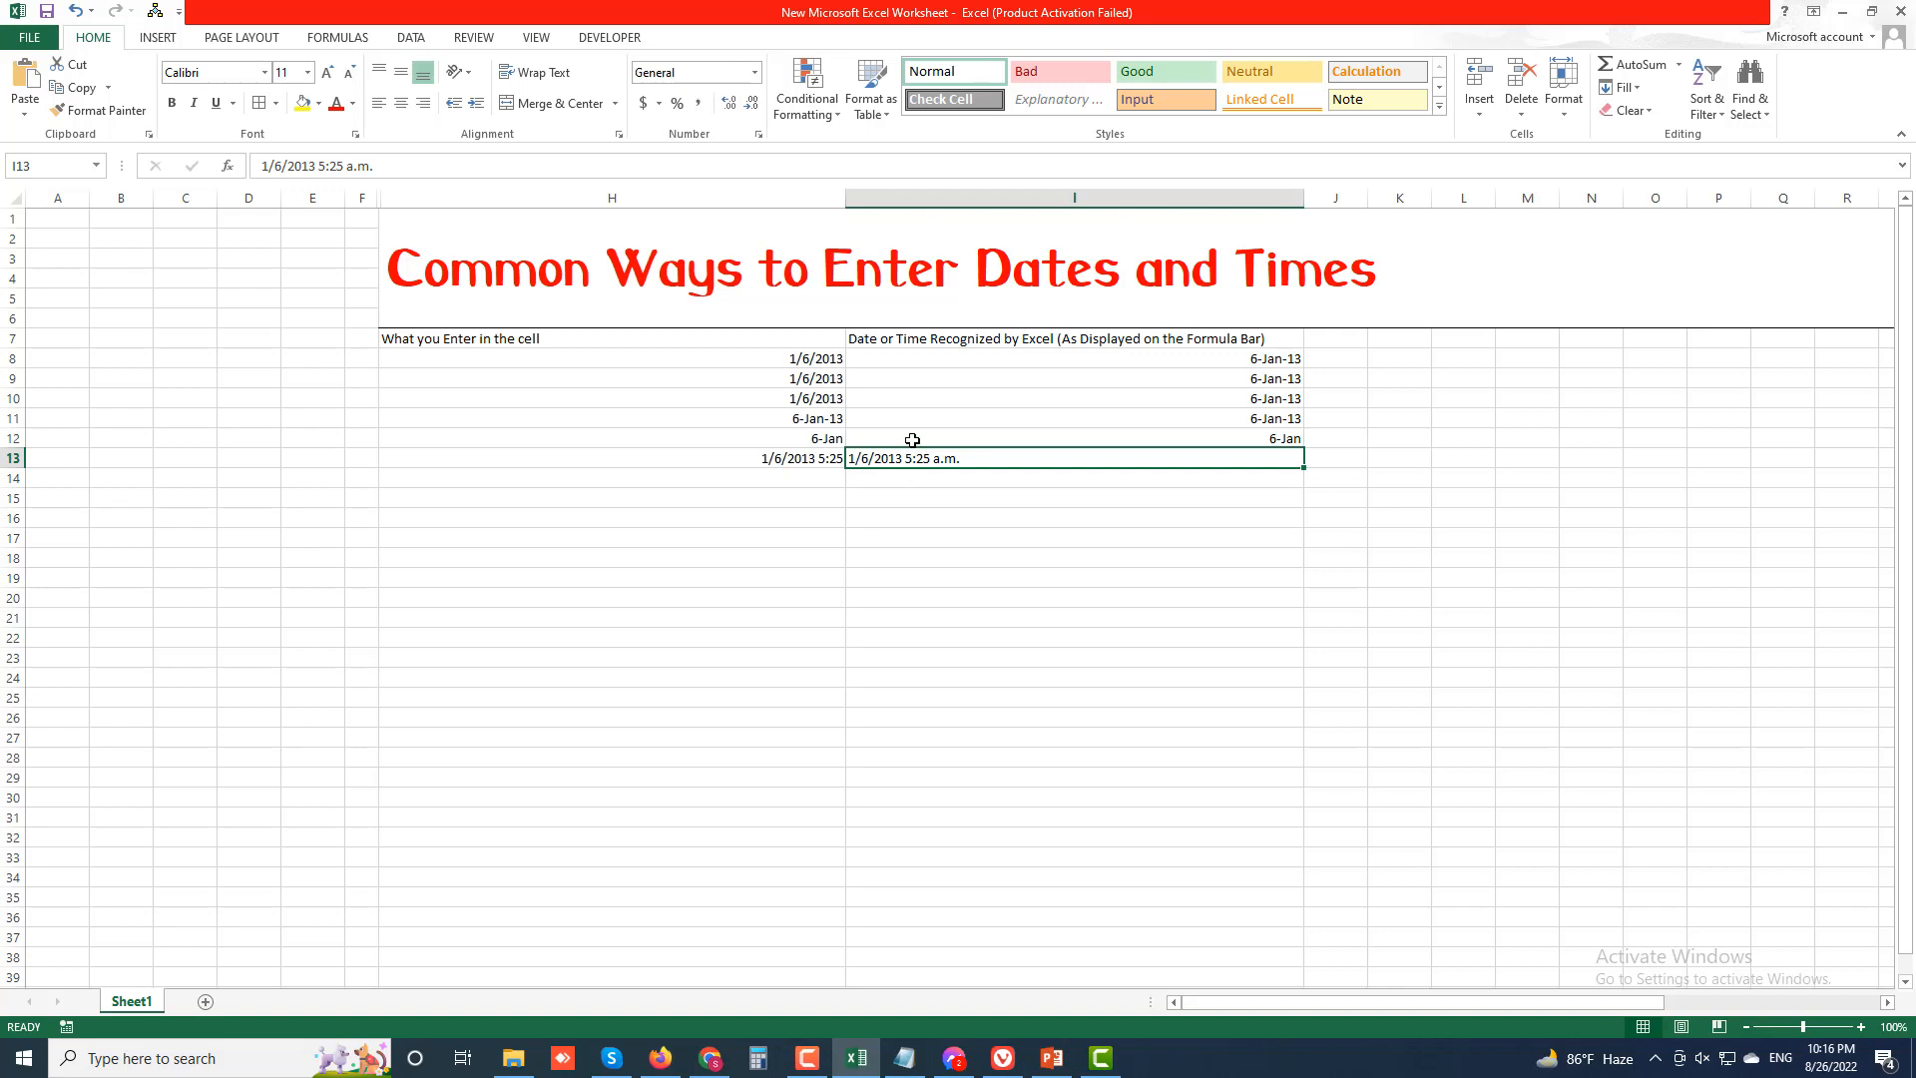
Step: Fill row 14 with the time-only example: 5:25 in H14 and 5:25:00 AM in I14
{"action": "left_click", "coordinate": [778, 478]}
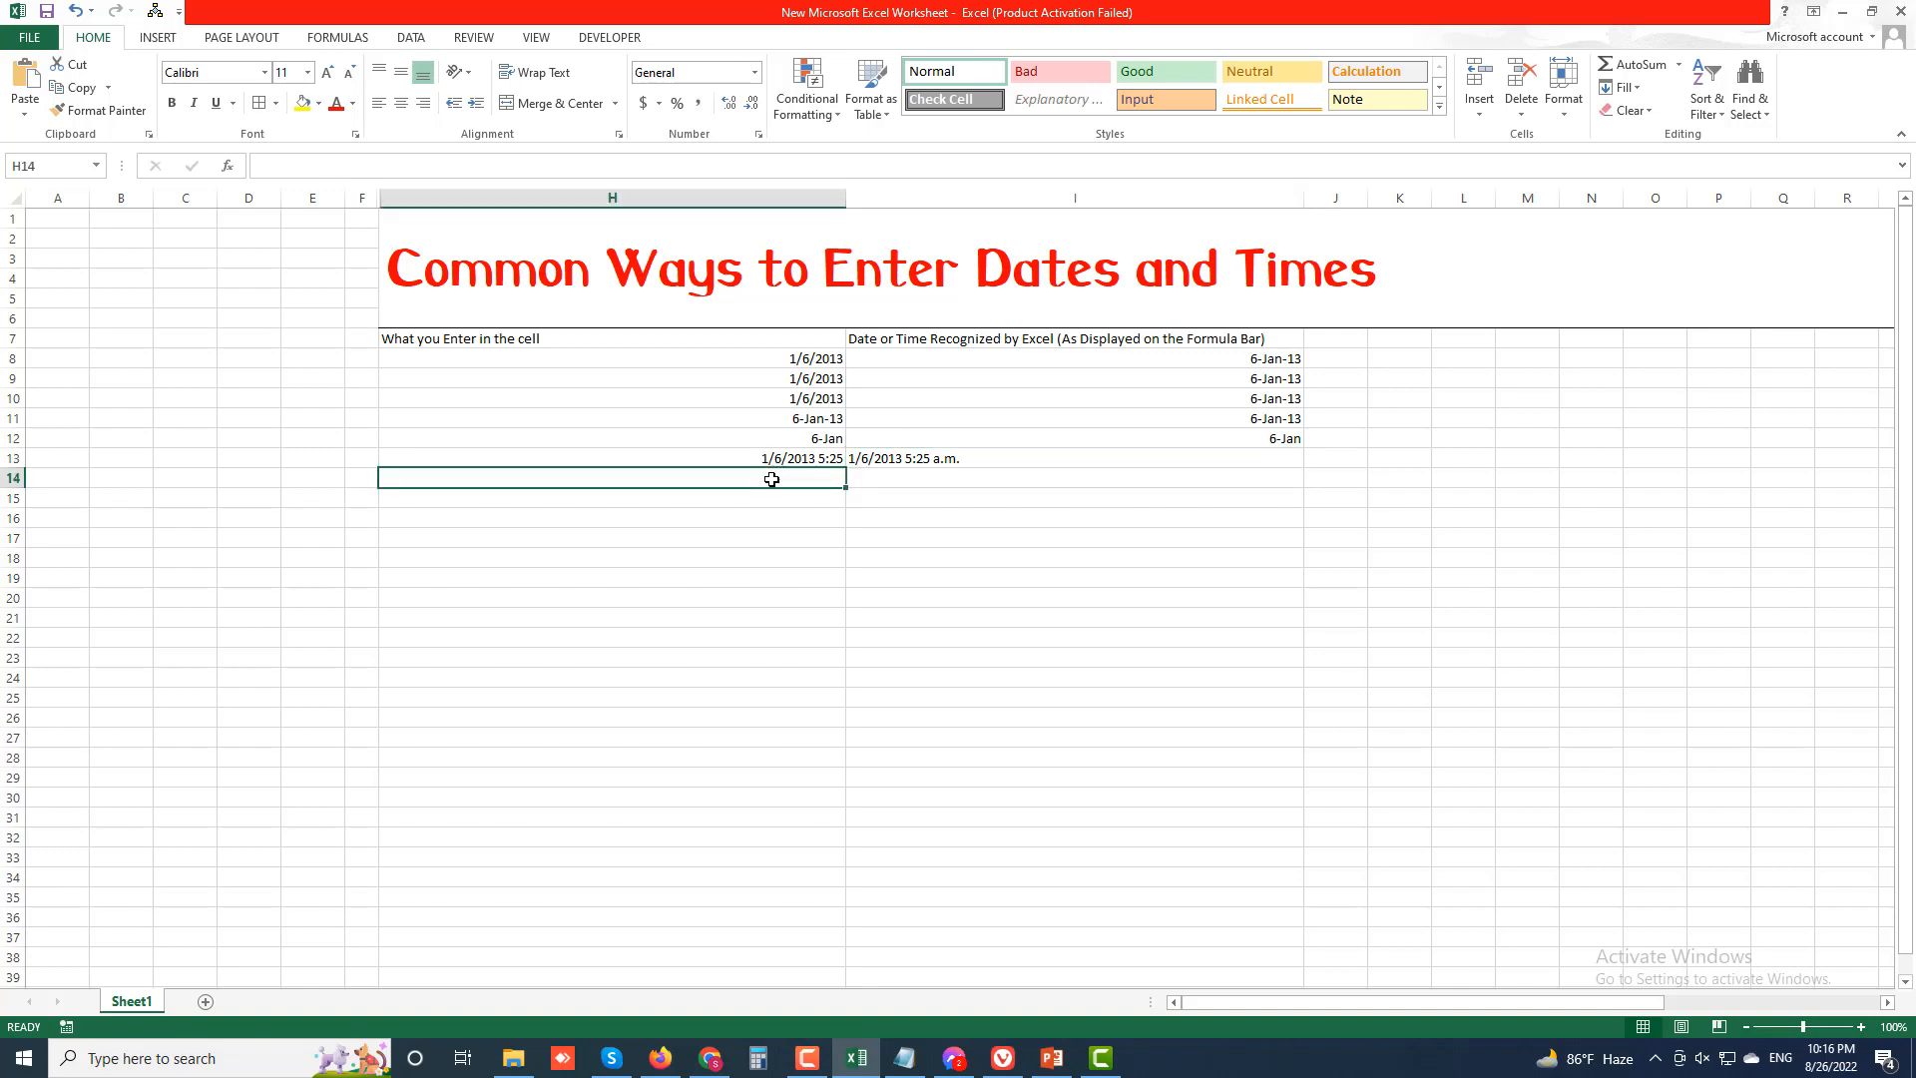
{"action": "type", "text": "5"}
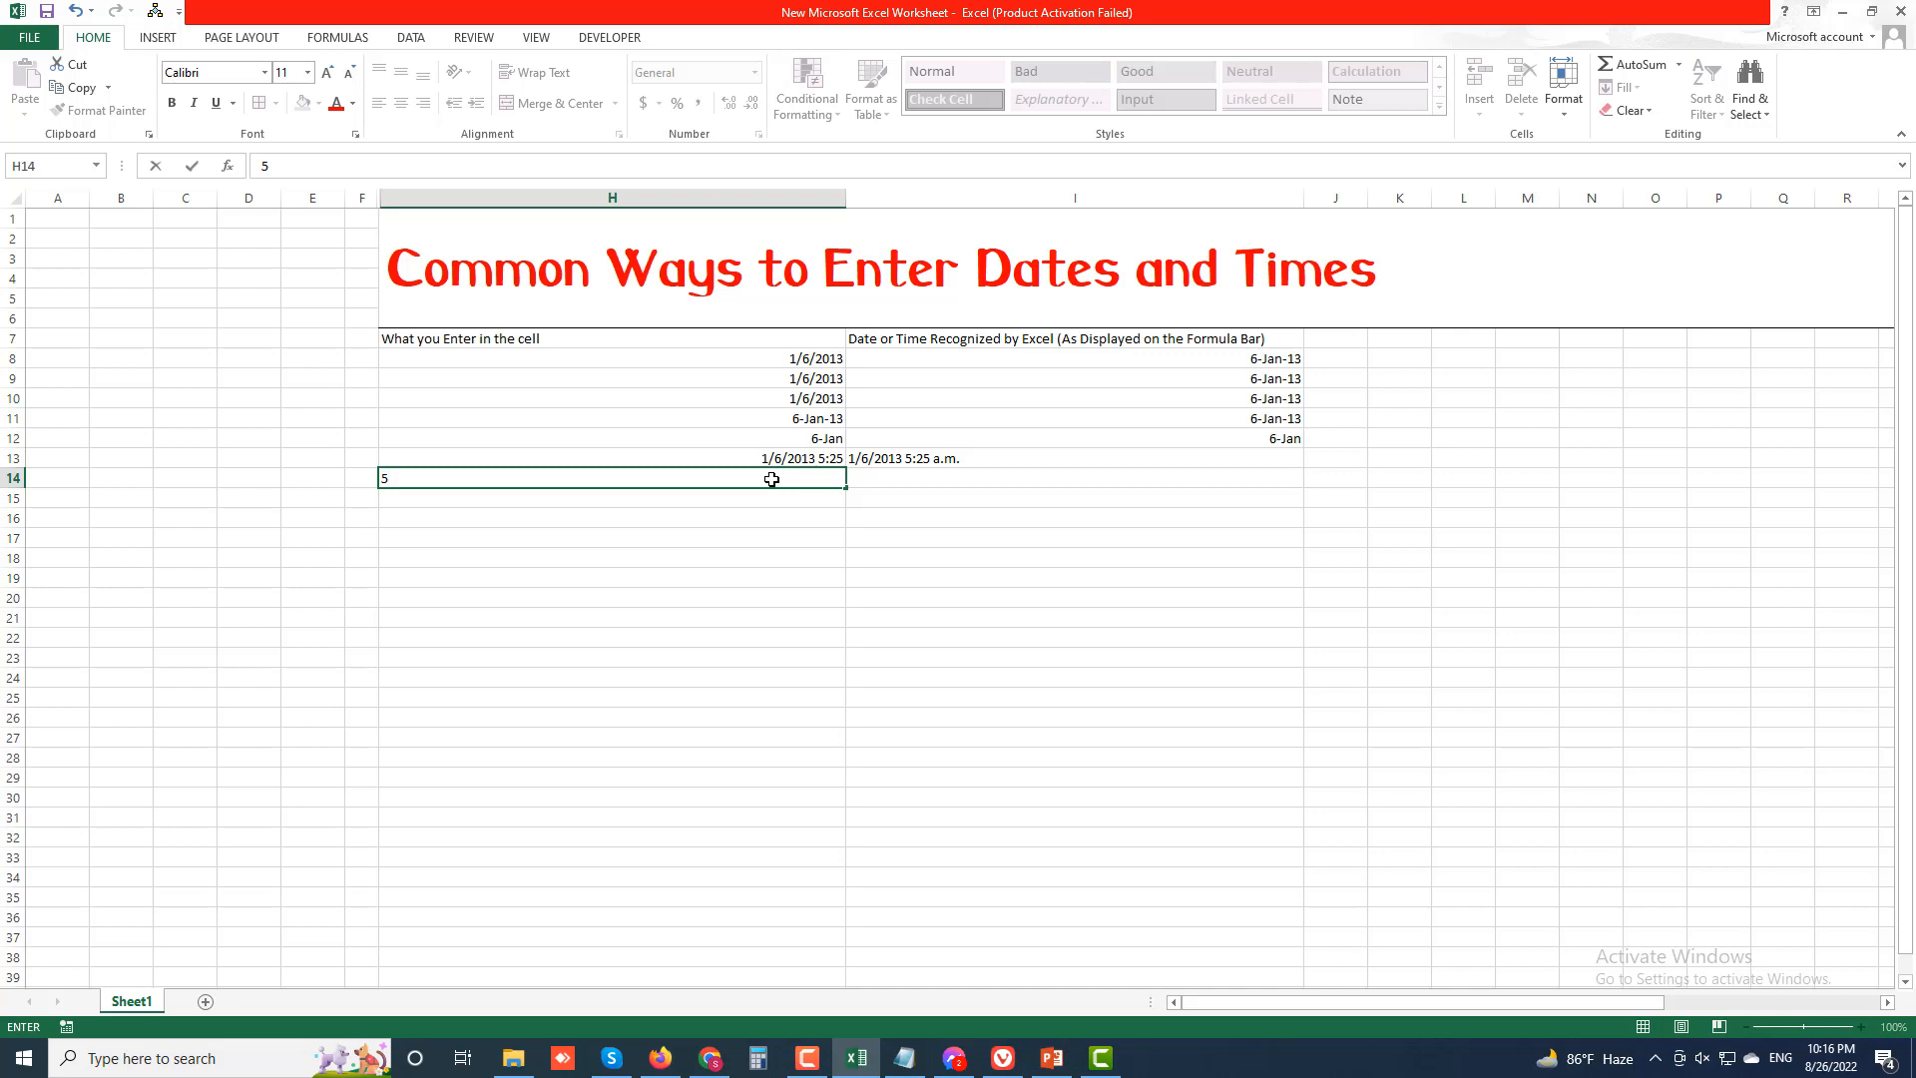
{"action": "type", "text": ":25"}
{"action": "key", "text": "Return"}
{"action": "left_click", "coordinate": [920, 484]}
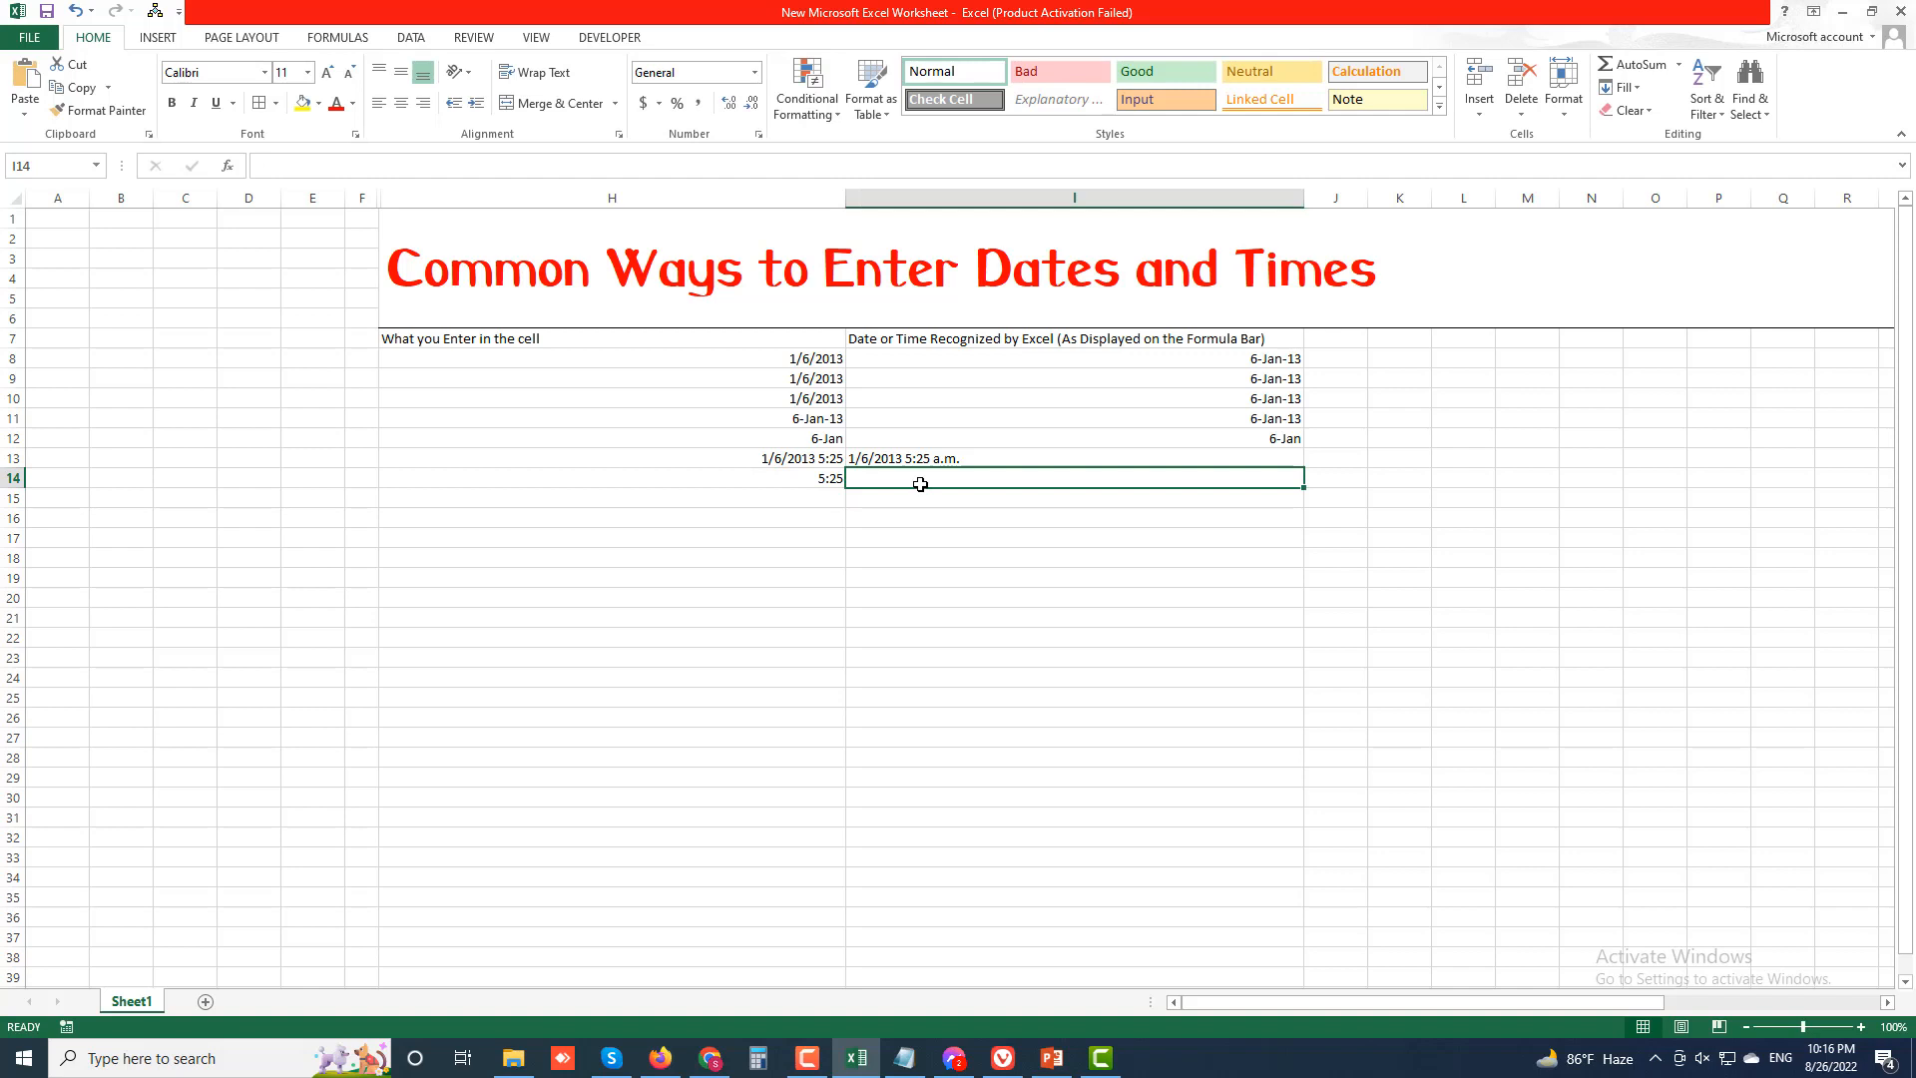
{"action": "type", "text": "5"}
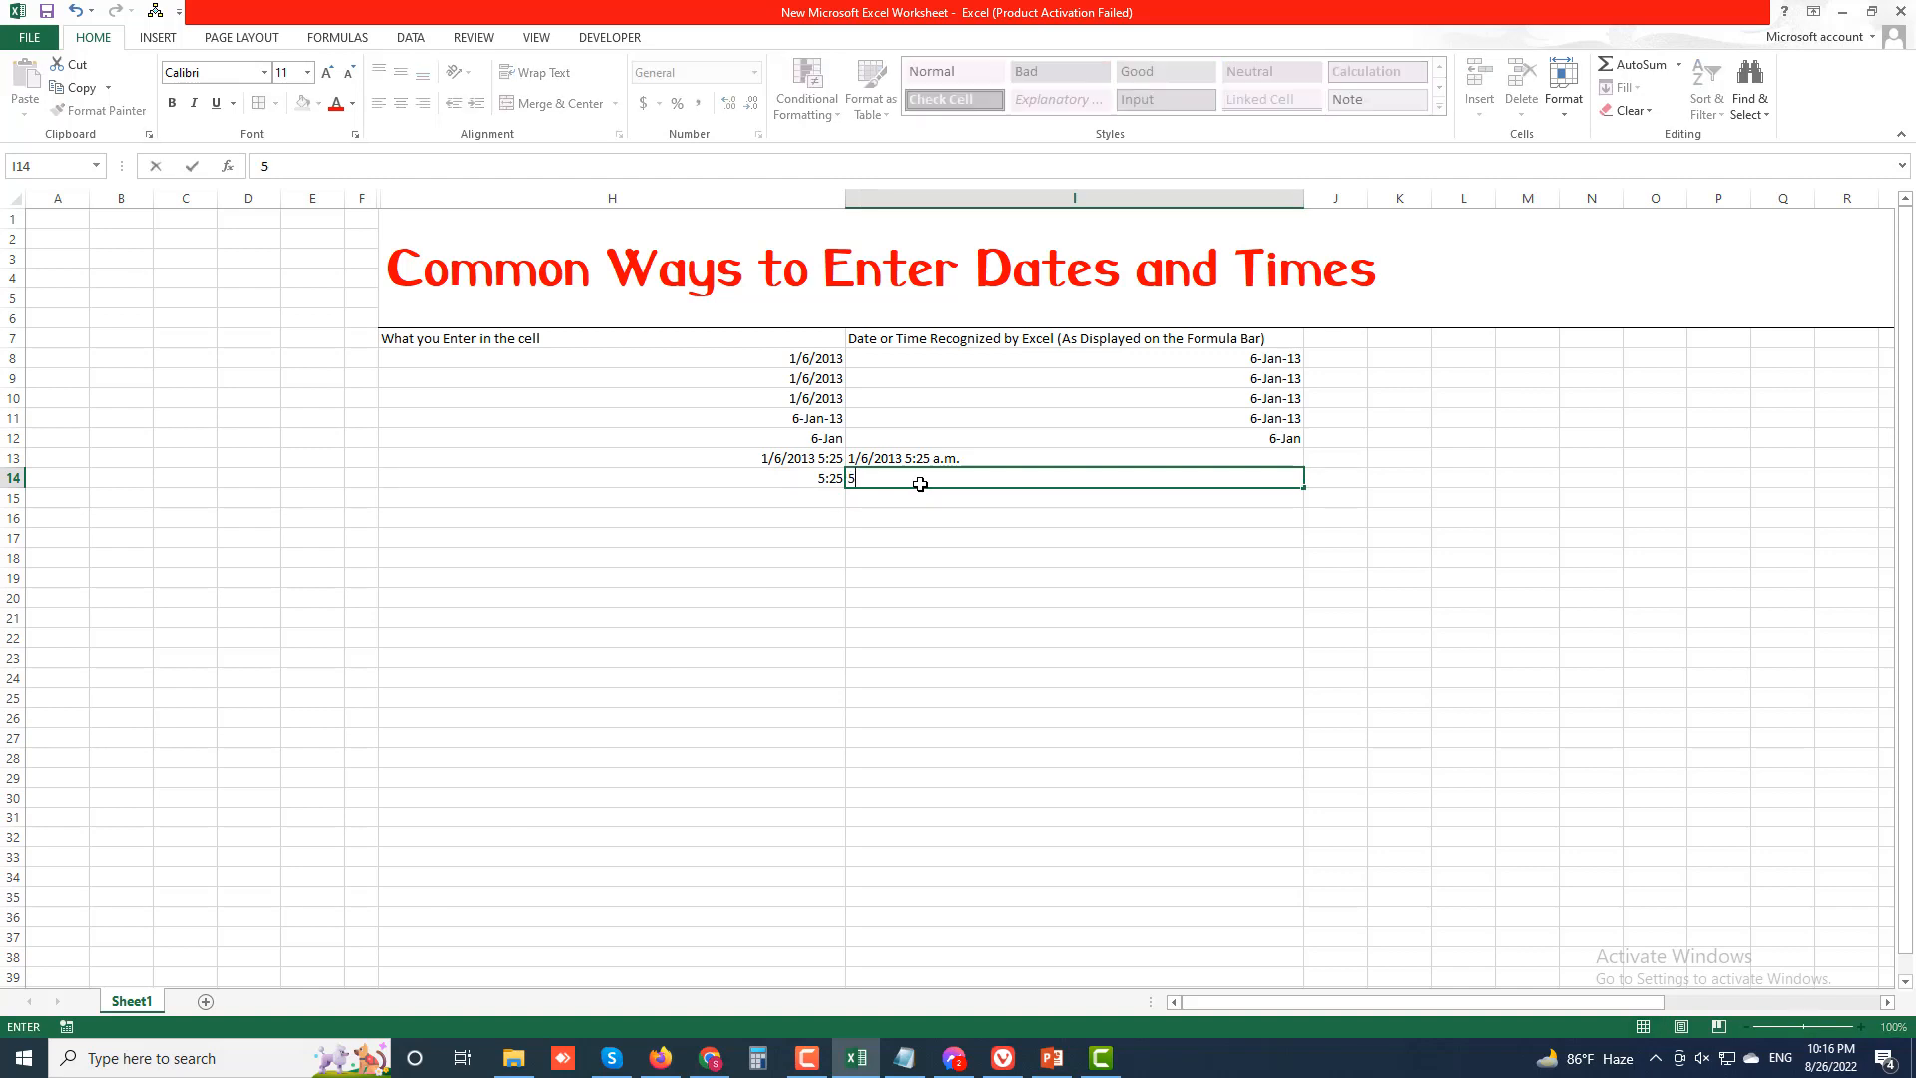
{"action": "type", "text": ":25:00 AM"}
{"action": "key", "text": "Return"}
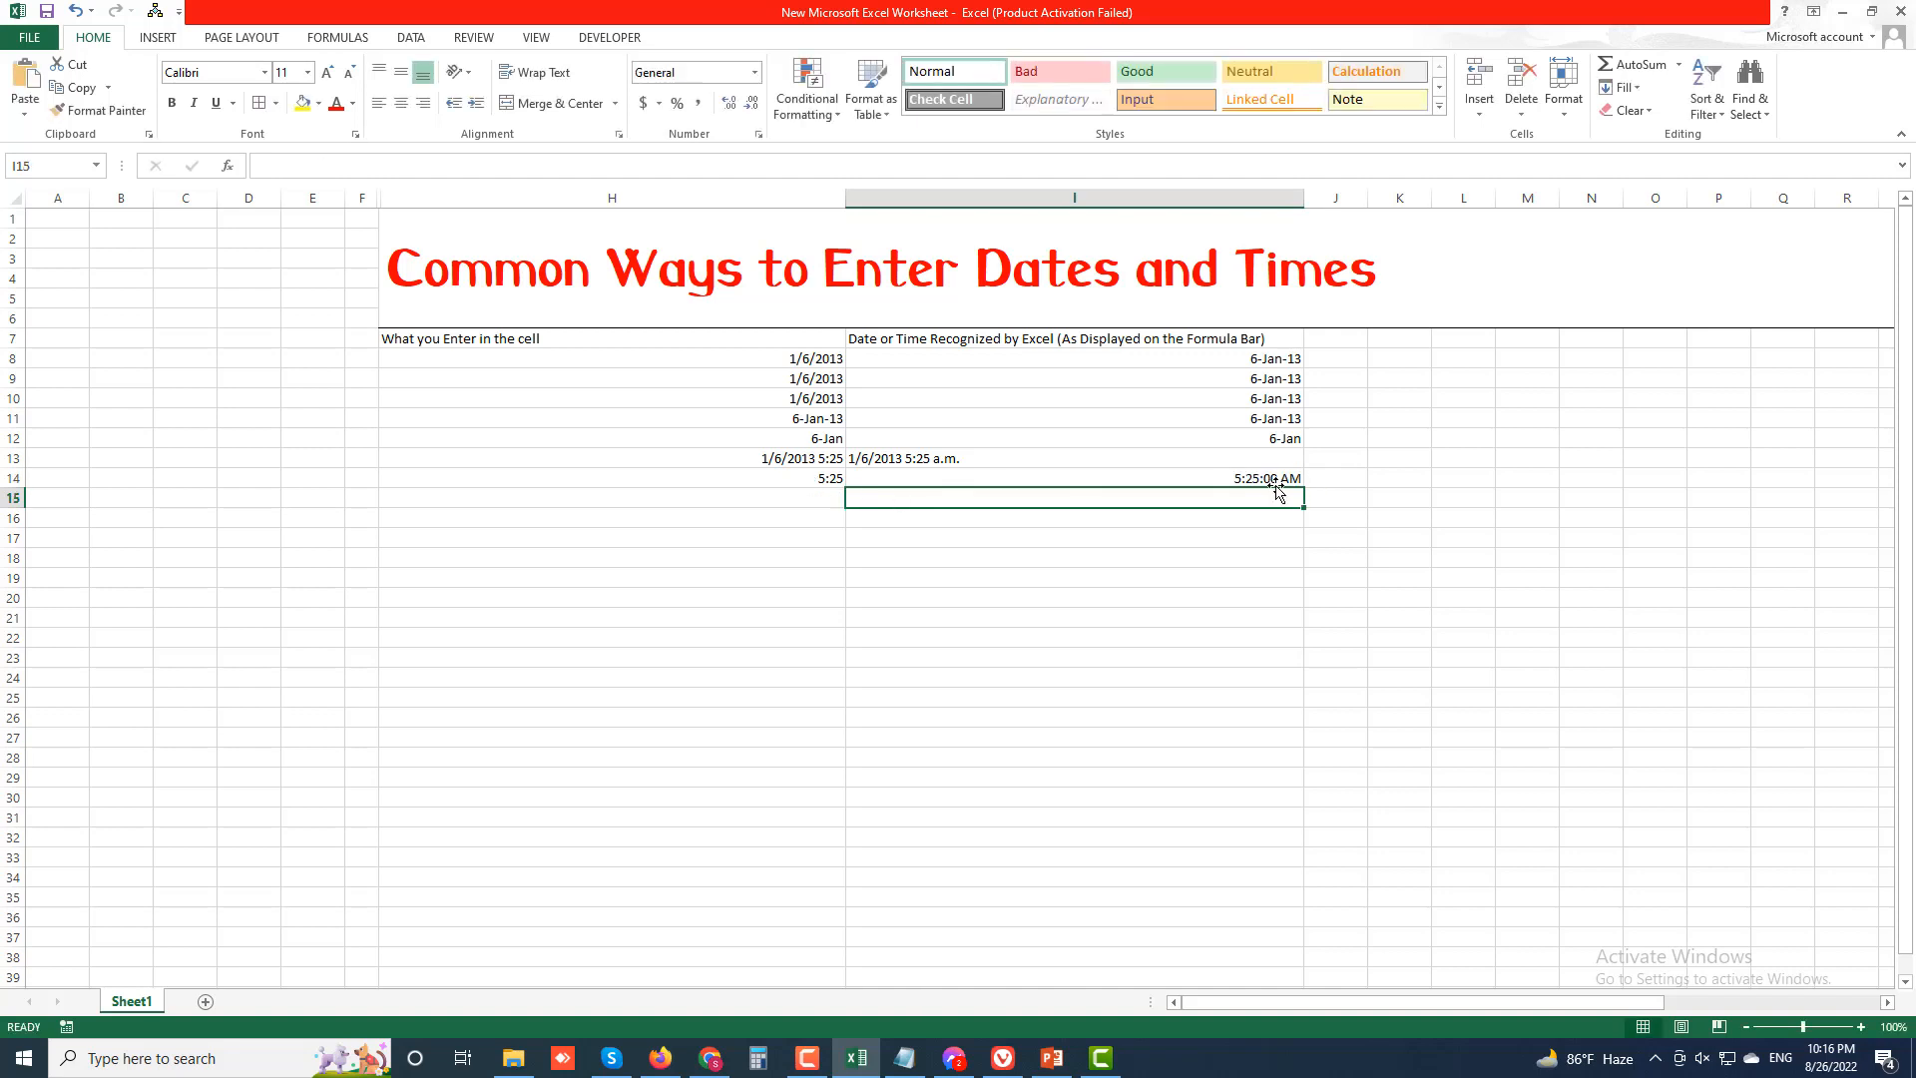